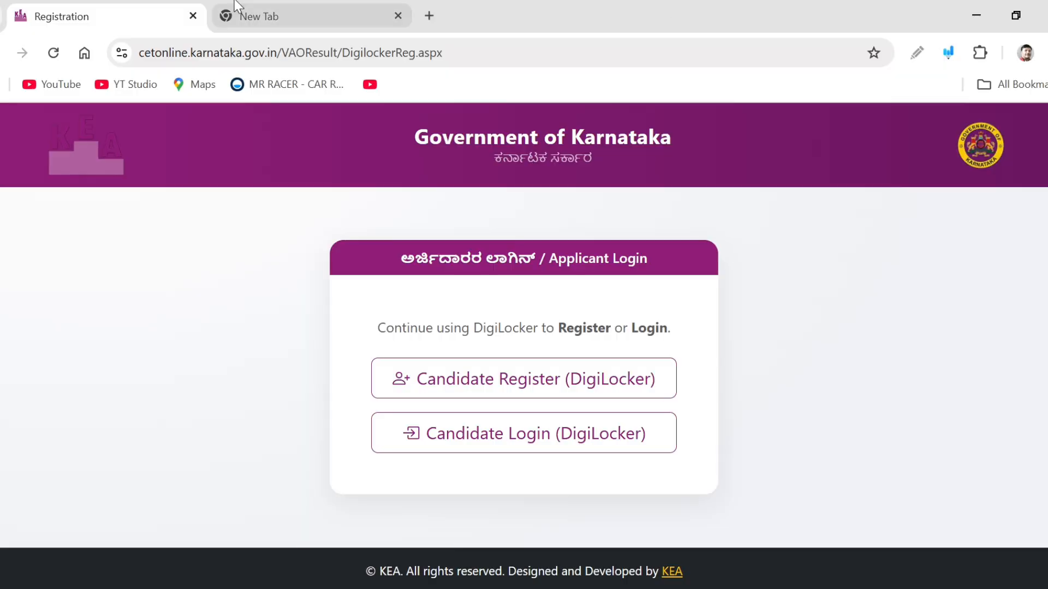
Search Google for "kea" in a new tab and open the KEA | Home result
left_click(246, 15)
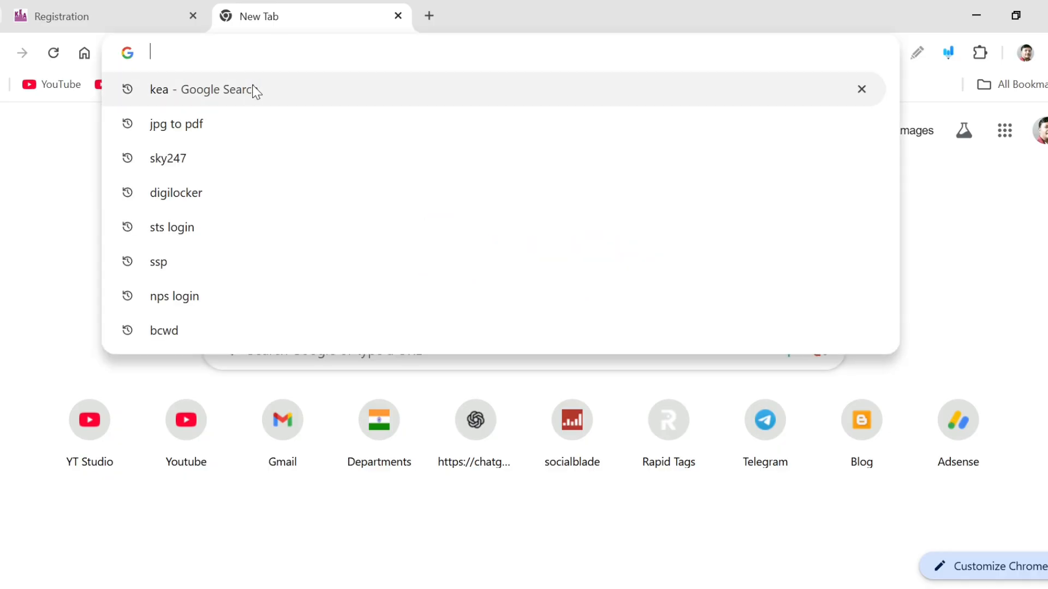
left_click(252, 89)
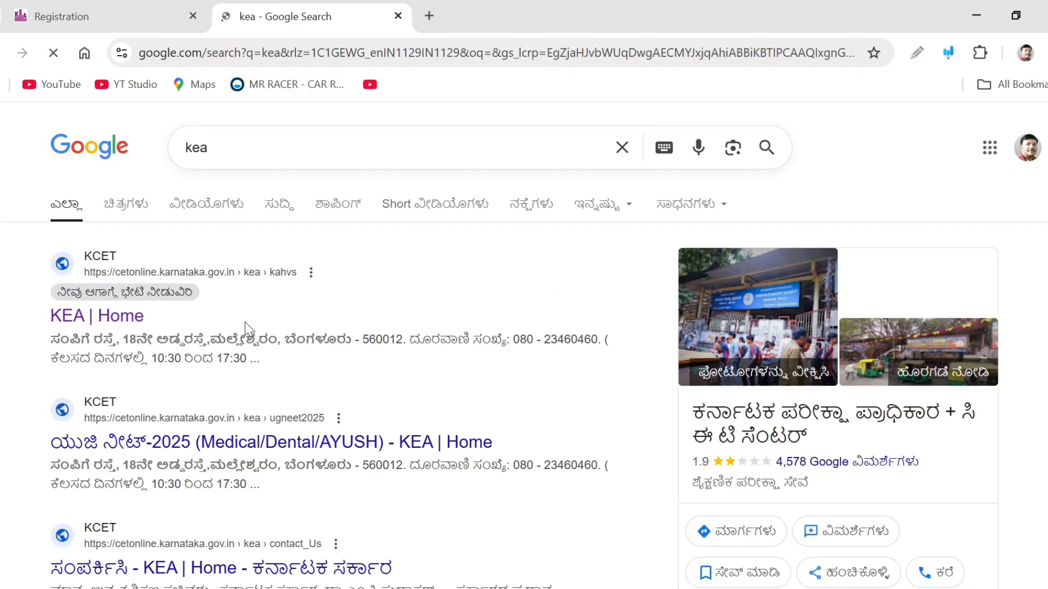
left_click(135, 315)
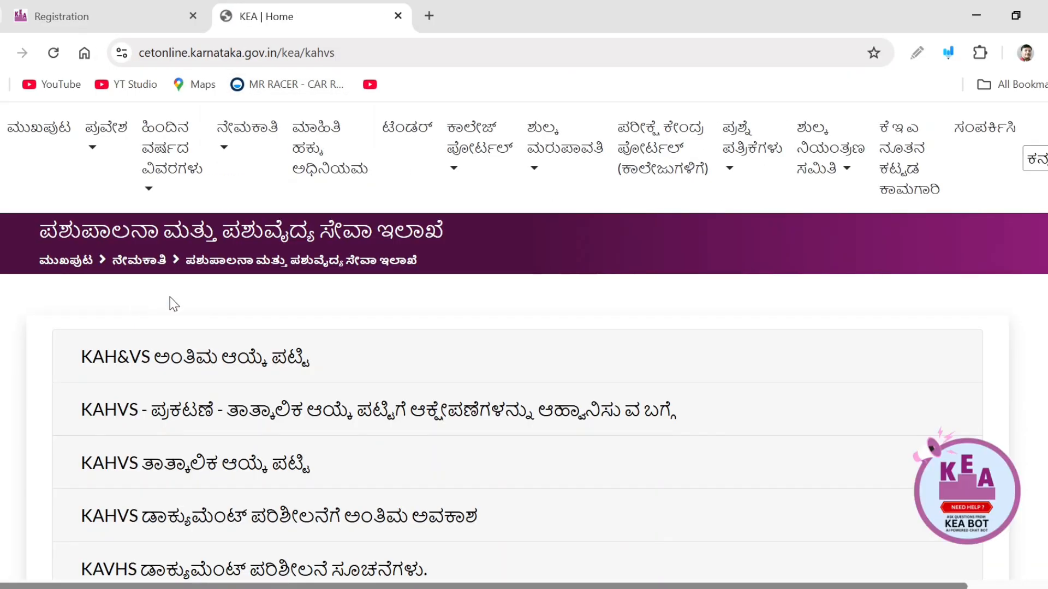
Open the Non-HK 2025 various-departments recruitment online application link from the recruitment menu and close the older tab
left_click(222, 139)
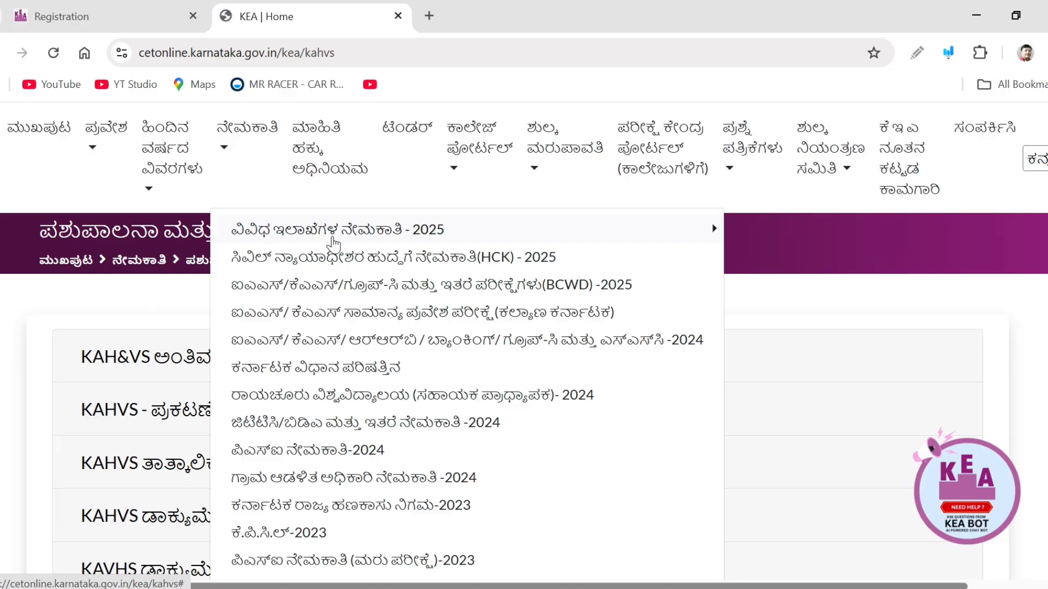
mouse_move(350, 242)
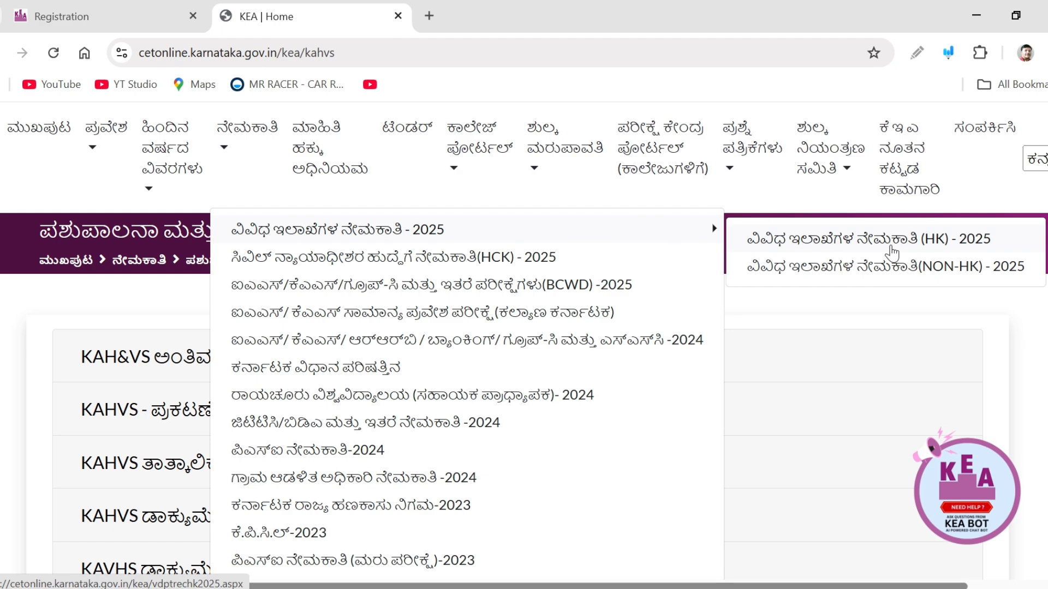
left_click(953, 266)
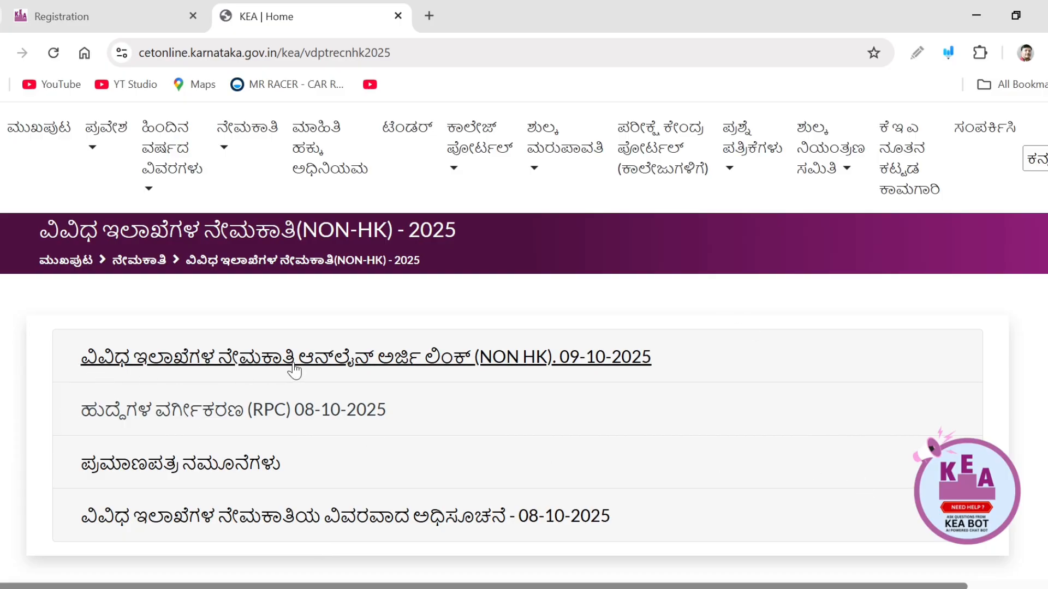
left_click(376, 371)
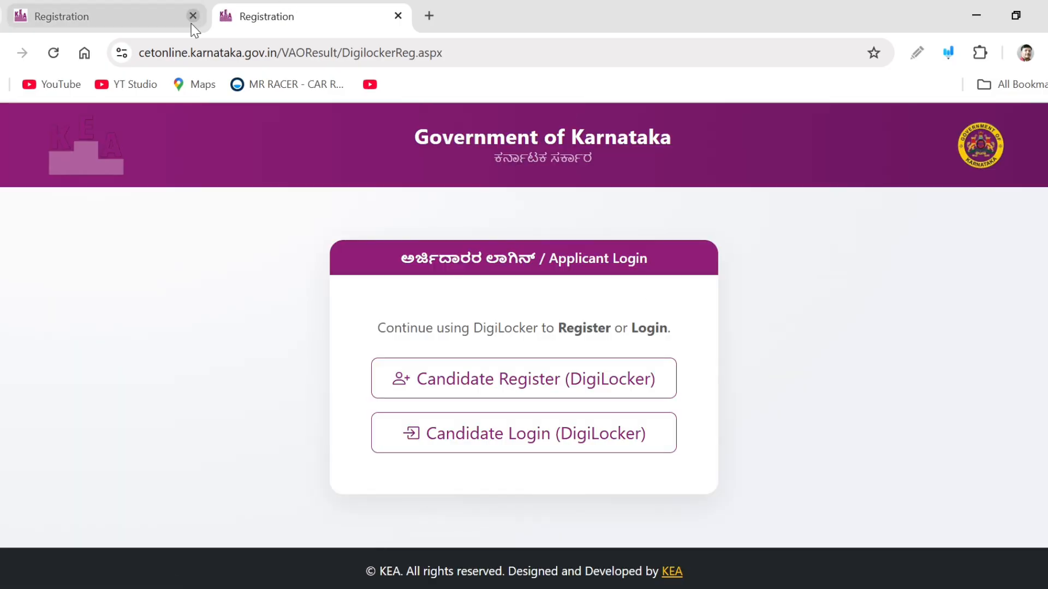
left_click(193, 16)
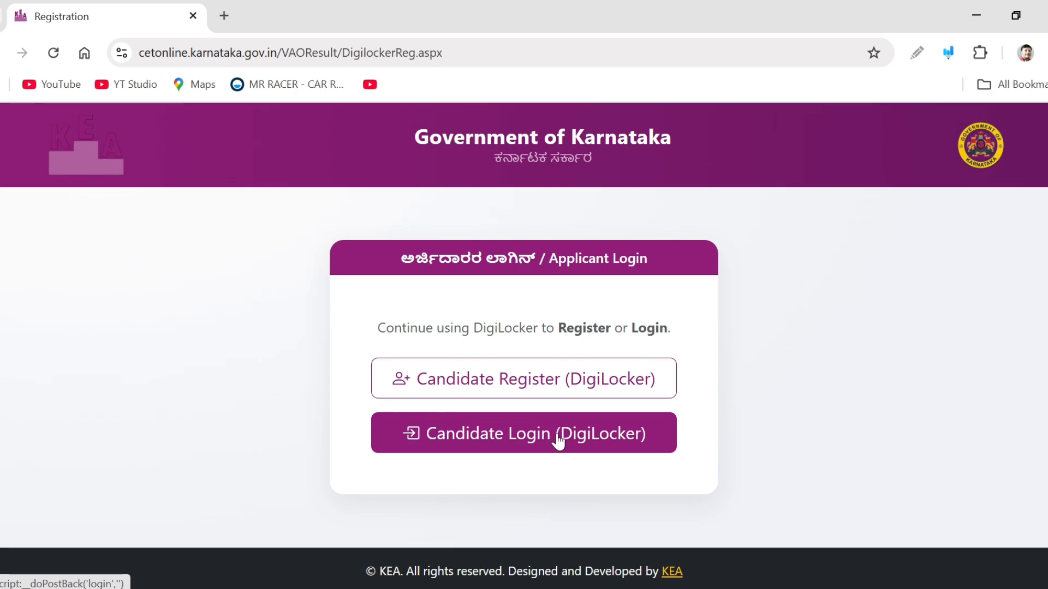
Start Candidate Login (DigiLocker), accept the consent alert, and enter the registered mobile number on the DigiLocker sign-in
left_click(551, 386)
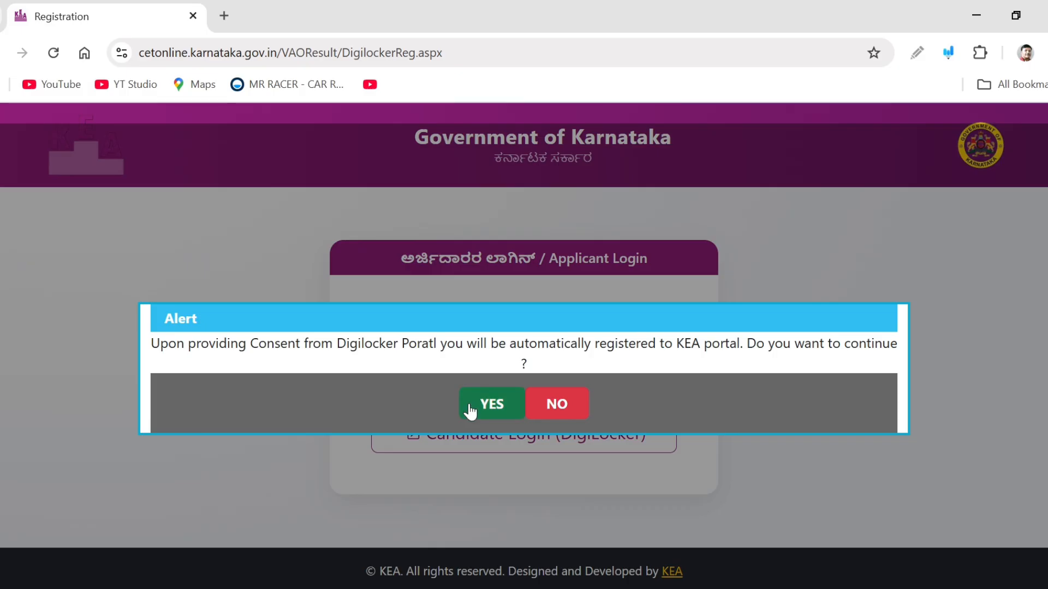
left_click(474, 404)
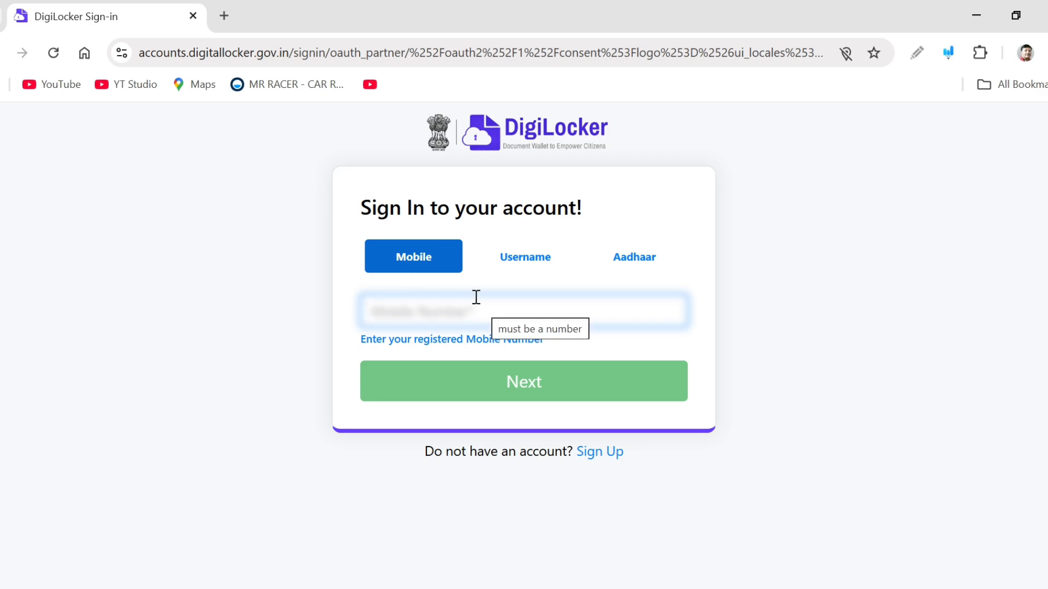
type("9876")
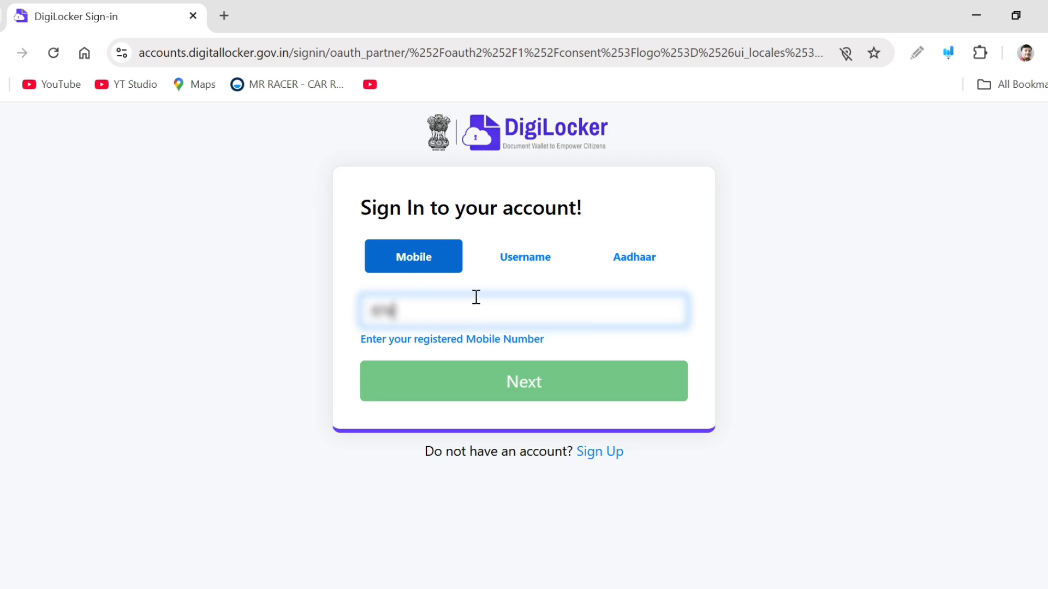
type("5432")
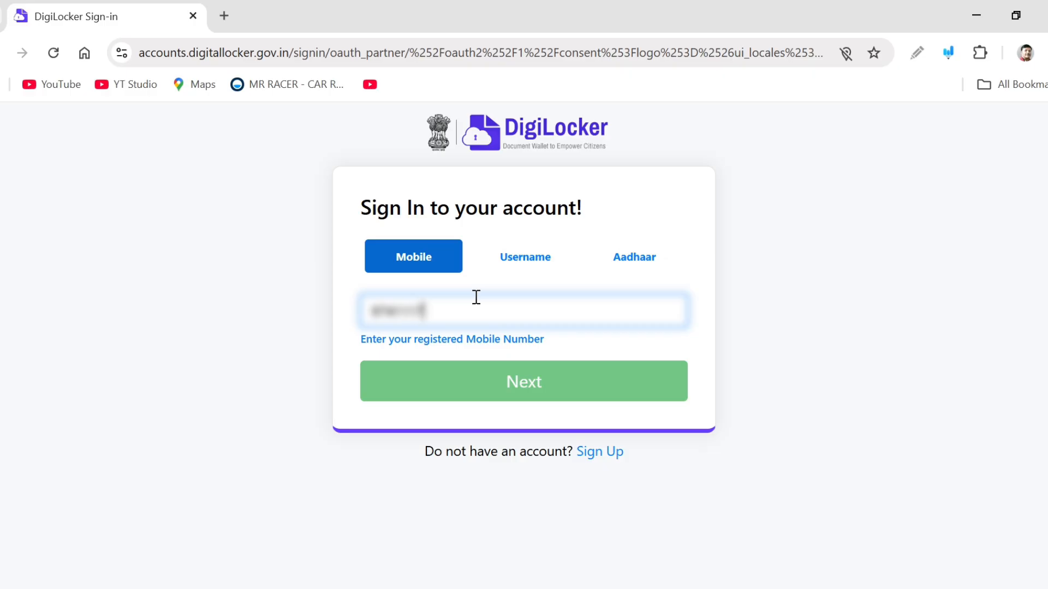
type("10")
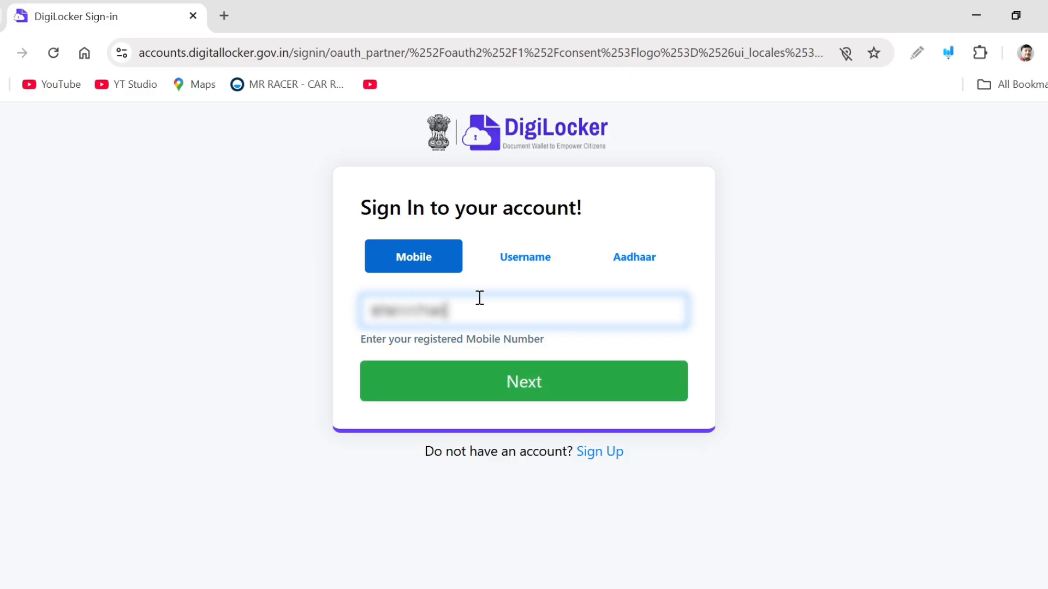
left_click(514, 393)
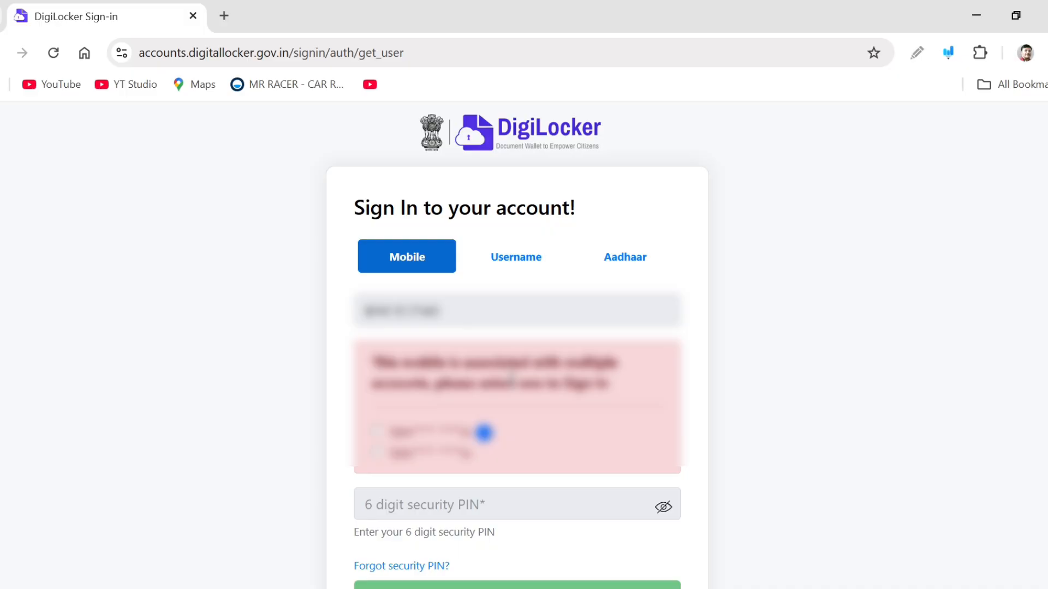
Select the linked account and enter the 6-digit DigiLocker security PIN to sign in
scroll(511, 377, "down", 3)
left_click(407, 356)
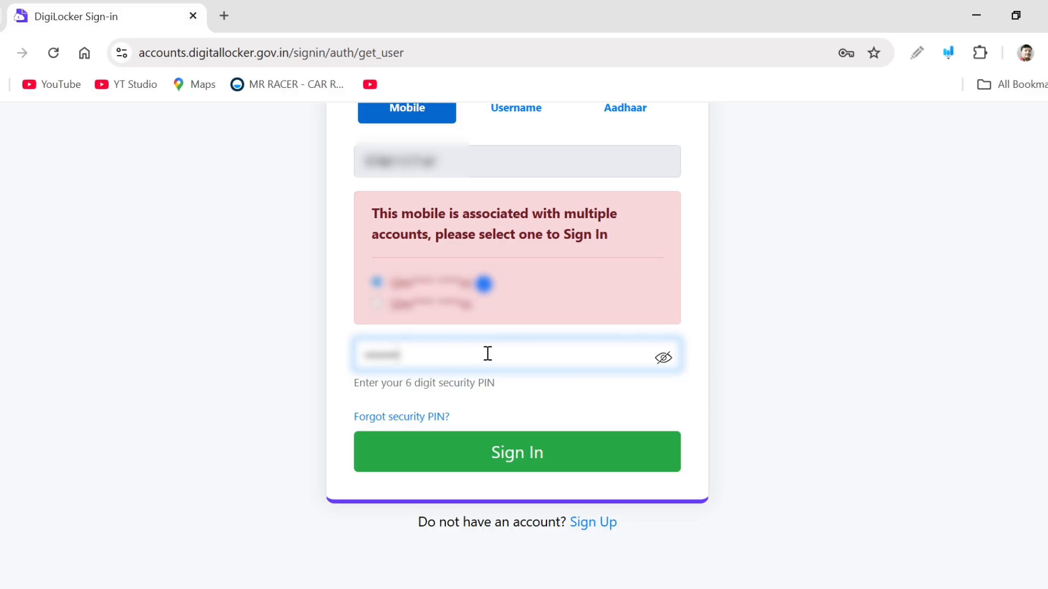
left_click(546, 588)
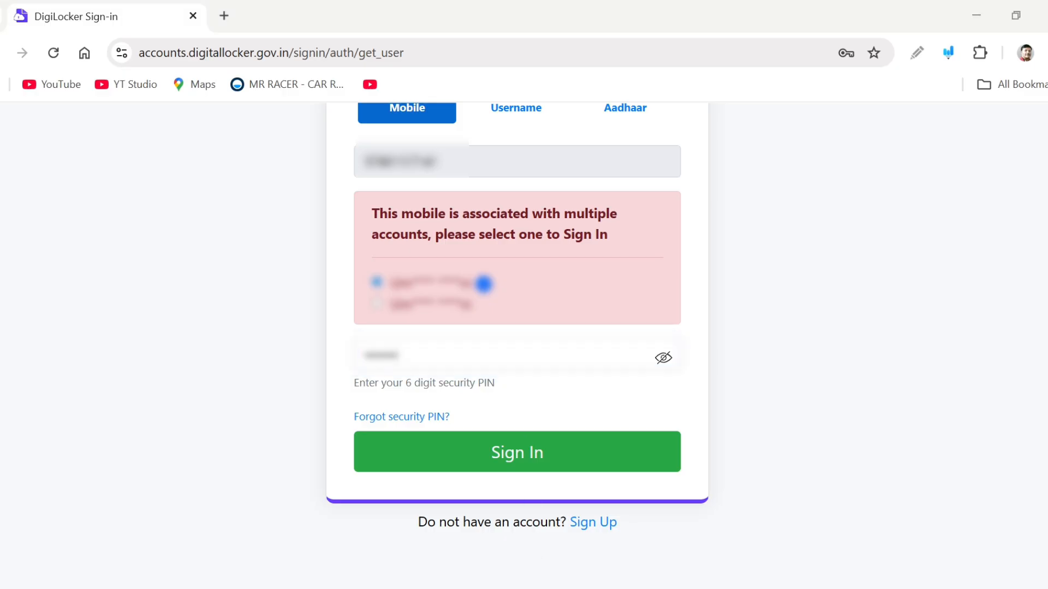
left_click(674, 588)
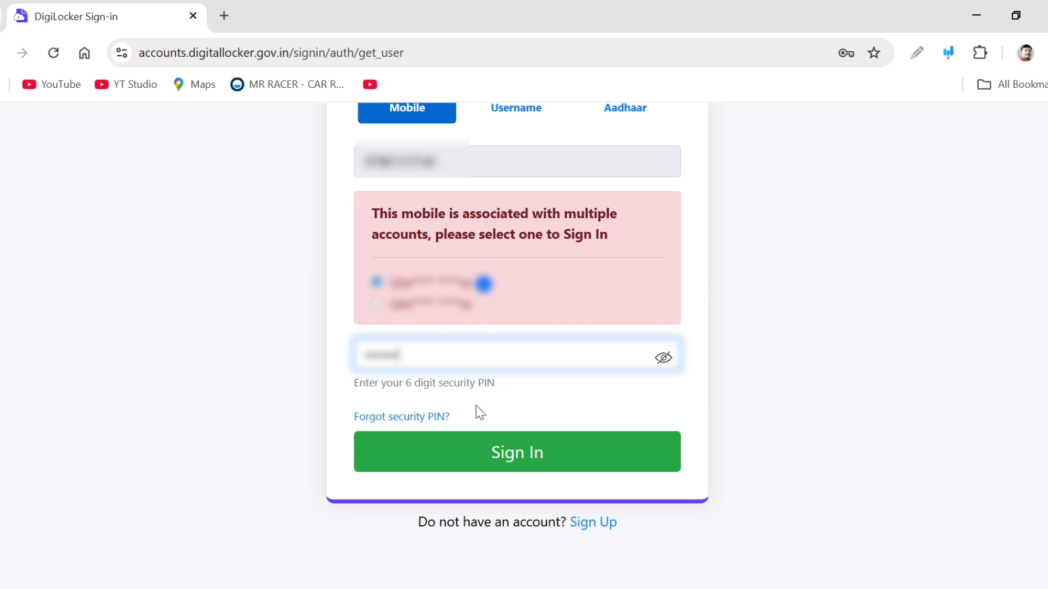
left_click(532, 459)
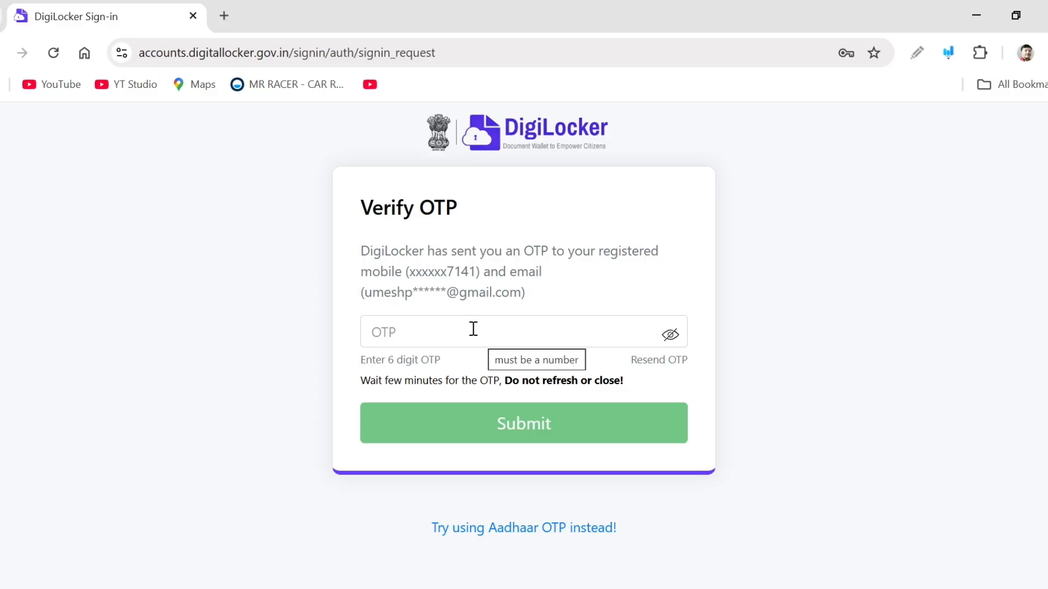
Enter the 6-digit OTP sent to the registered mobile and submit it
left_click(474, 329)
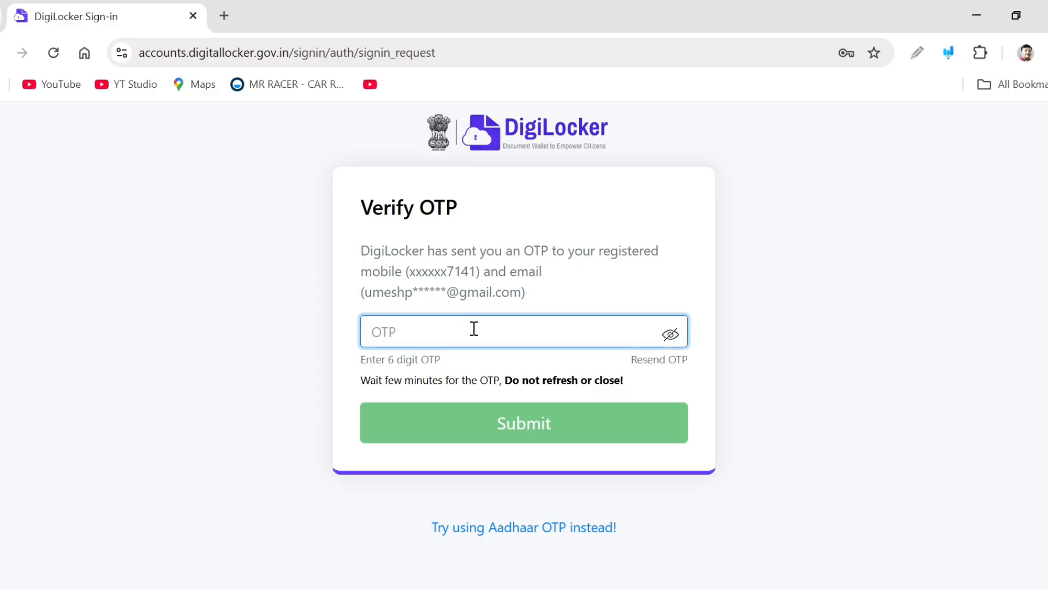
type("••••••")
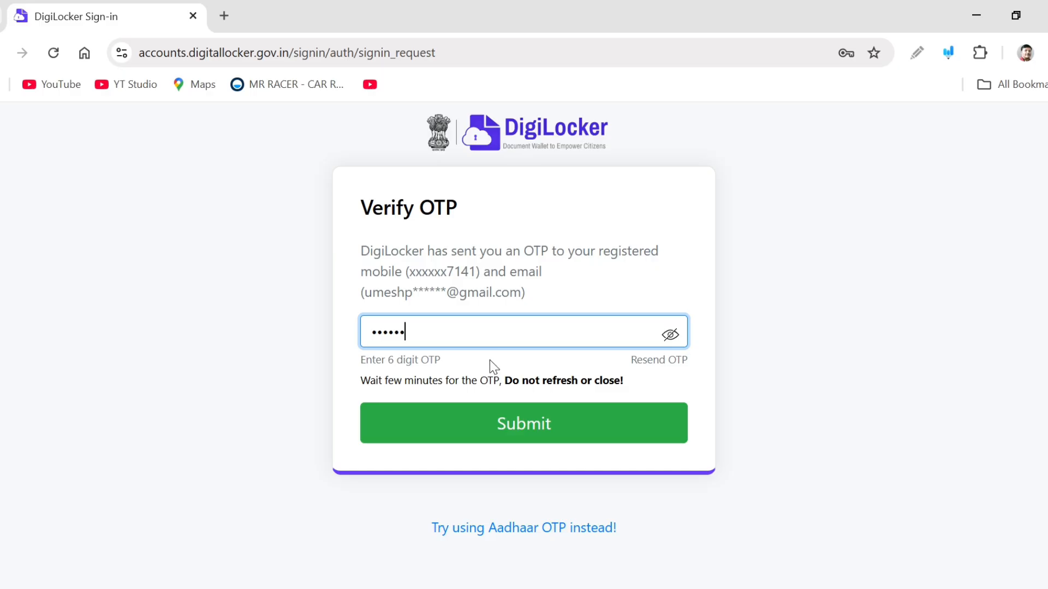
left_click(502, 429)
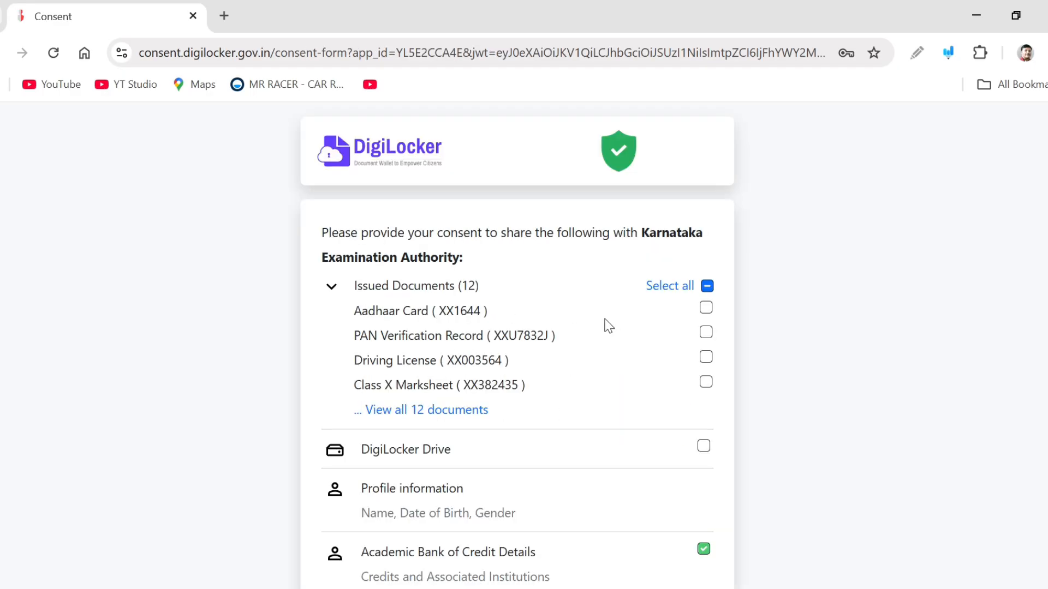
Tick the Aadhaar Card document and allow sharing with Karnataka Examination Authority
left_click(705, 307)
scroll(744, 349, "down", 5)
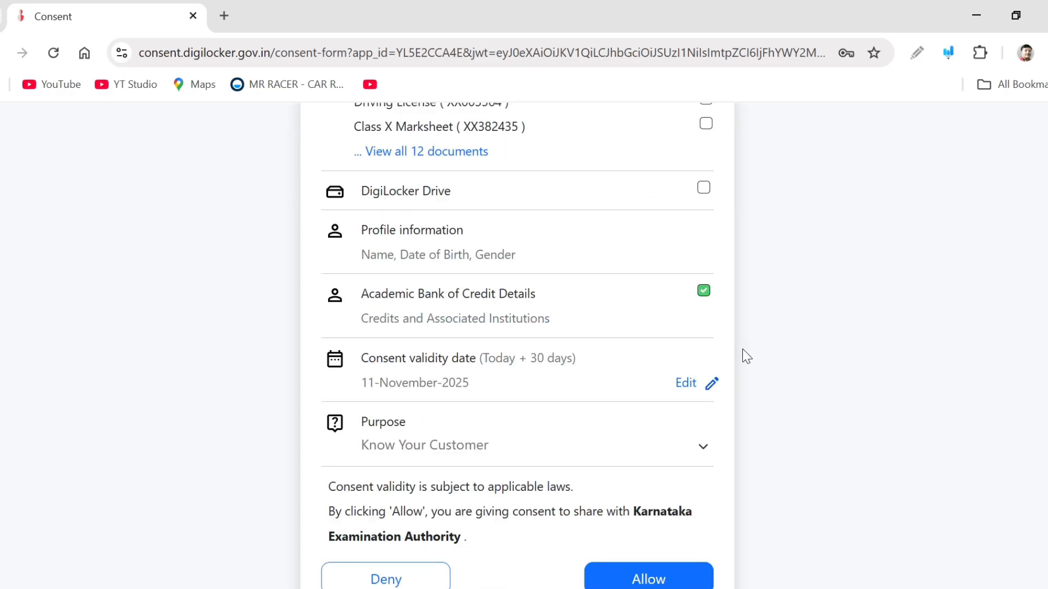
left_click(663, 562)
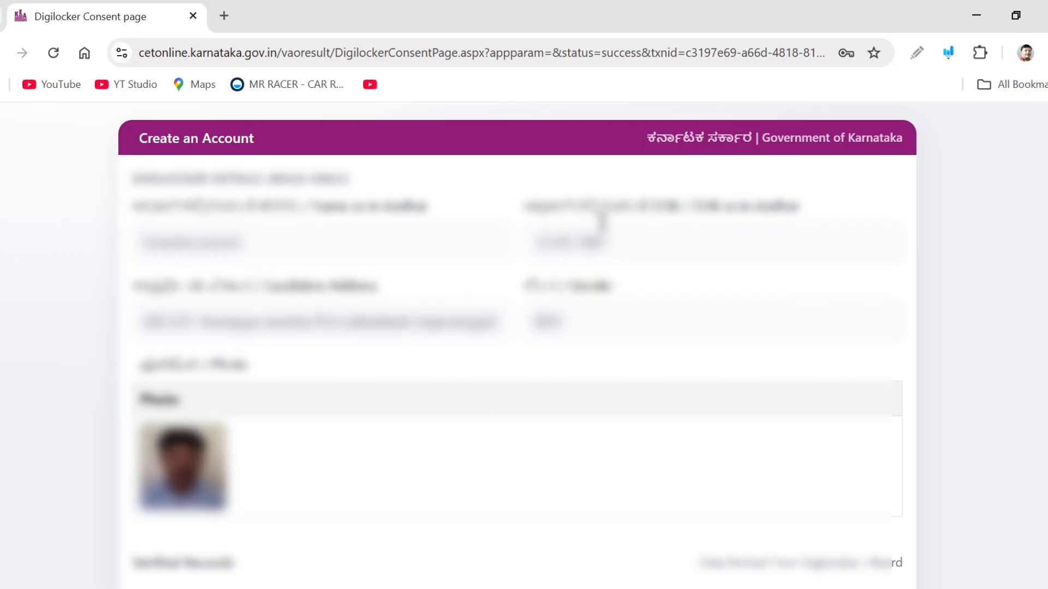
Fill in the mobile number on the Create an Account form and create the account
scroll(747, 232, "down", 2)
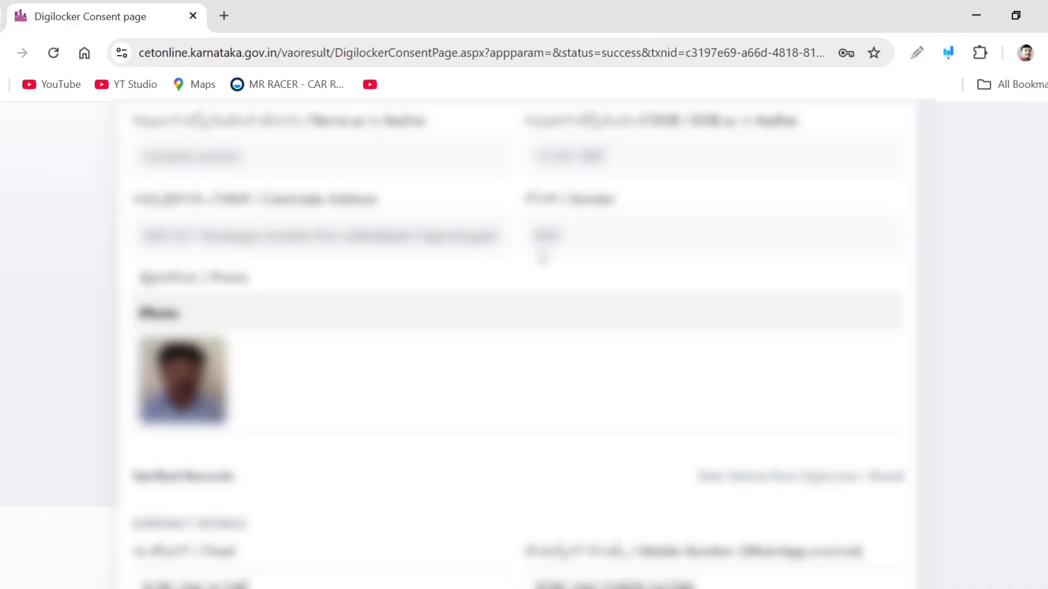
scroll(545, 234, "down", 2)
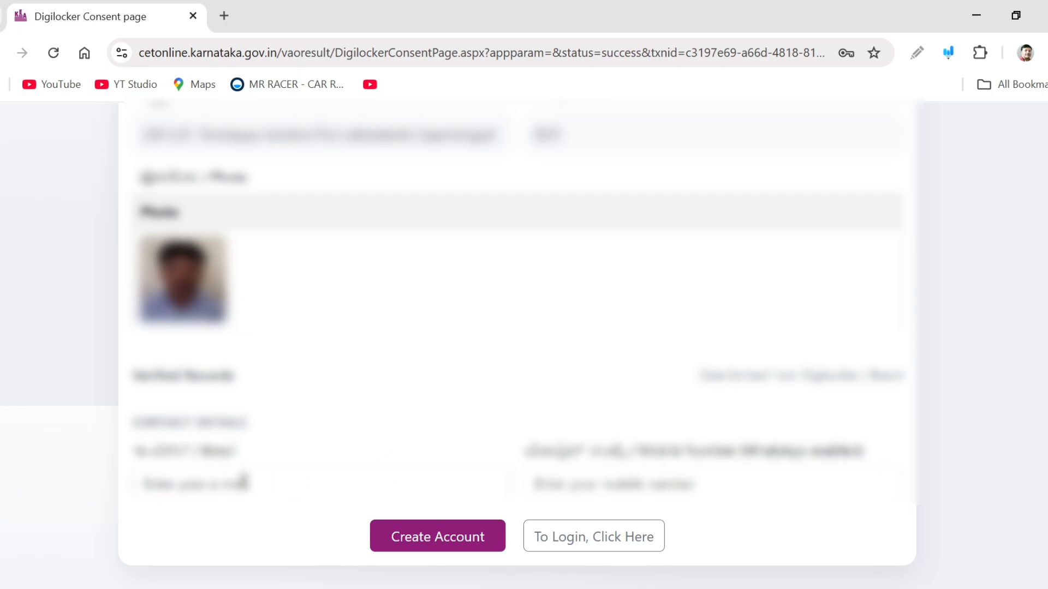
left_click(580, 476)
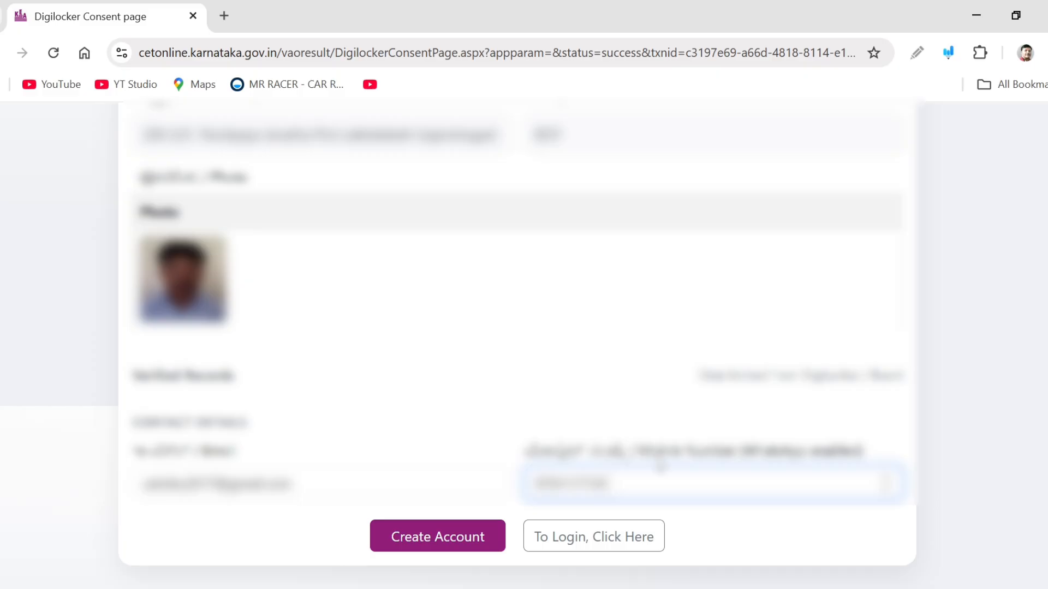
left_click(451, 546)
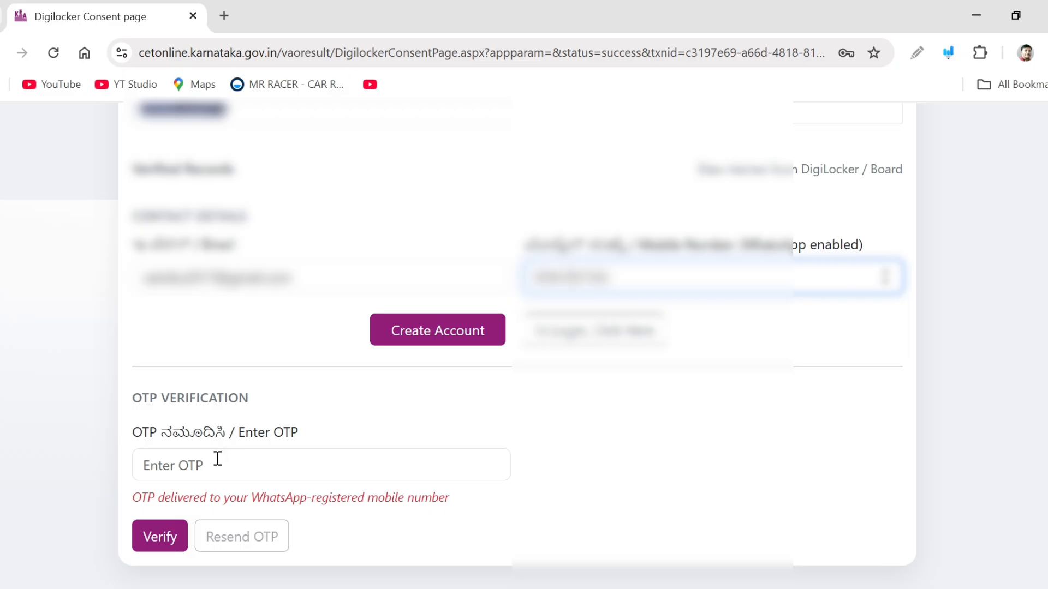
Enter the WhatsApp OTP, verify it, and acknowledge the registration success message
left_click(218, 459)
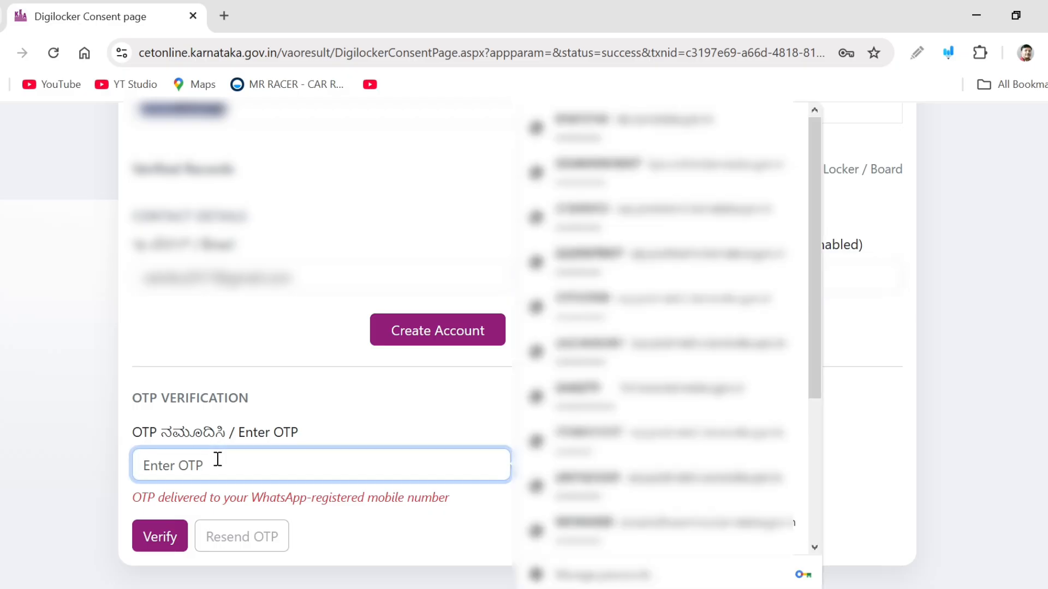
type("••••••••")
left_click(928, 425)
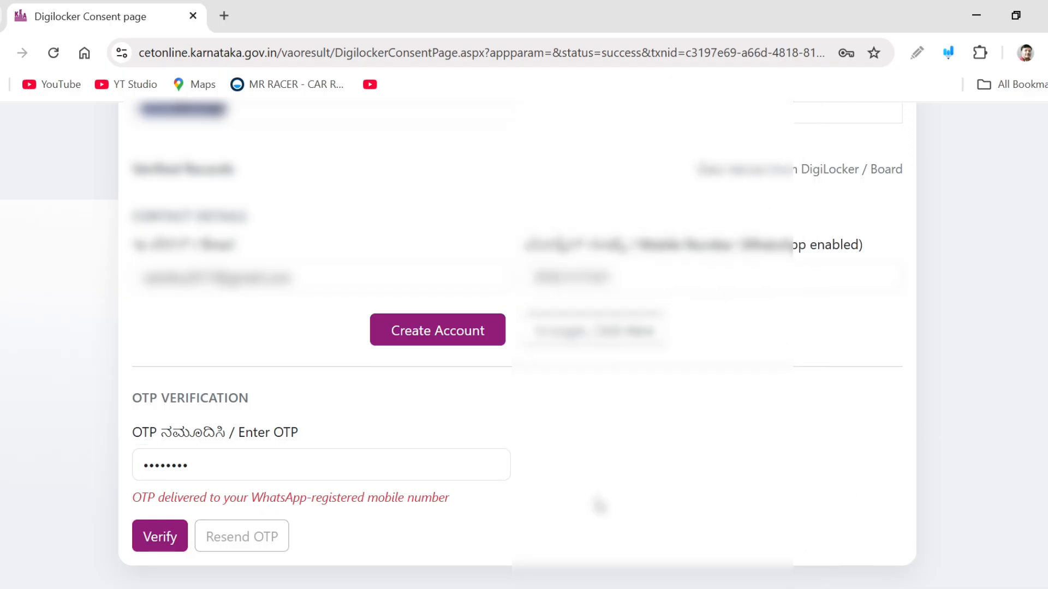
left_click(163, 544)
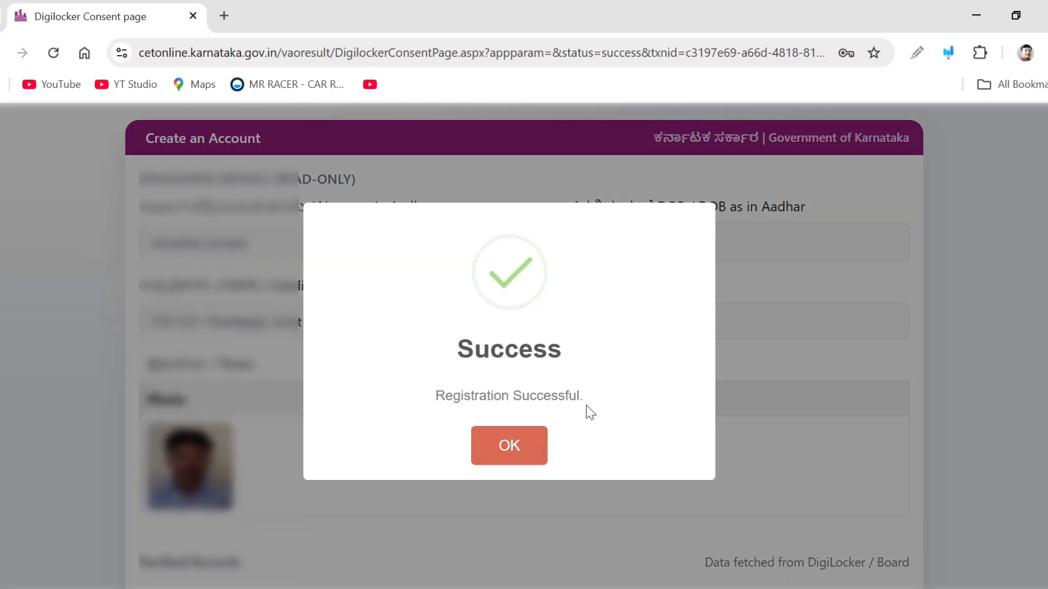
left_click(511, 463)
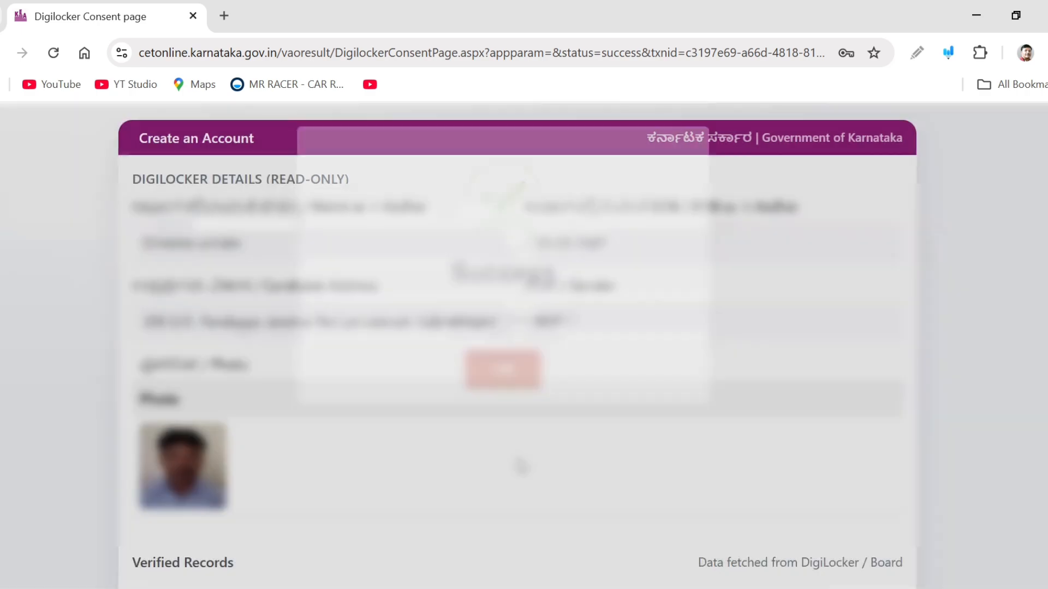
Go to the login page and start Candidate Login (DigiLocker) again
scroll(731, 477, "down", 3)
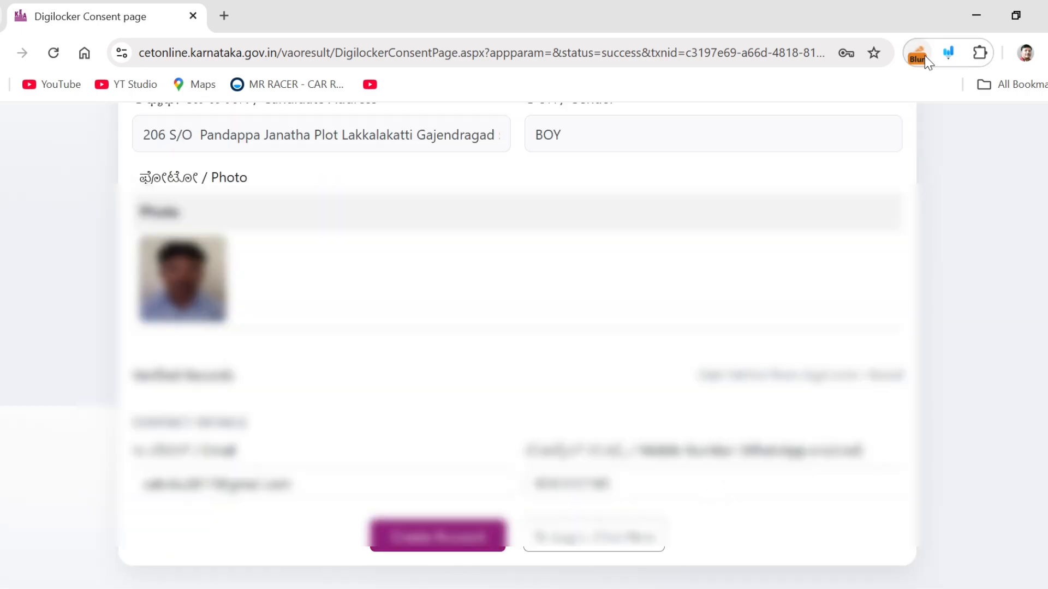
left_click(926, 58)
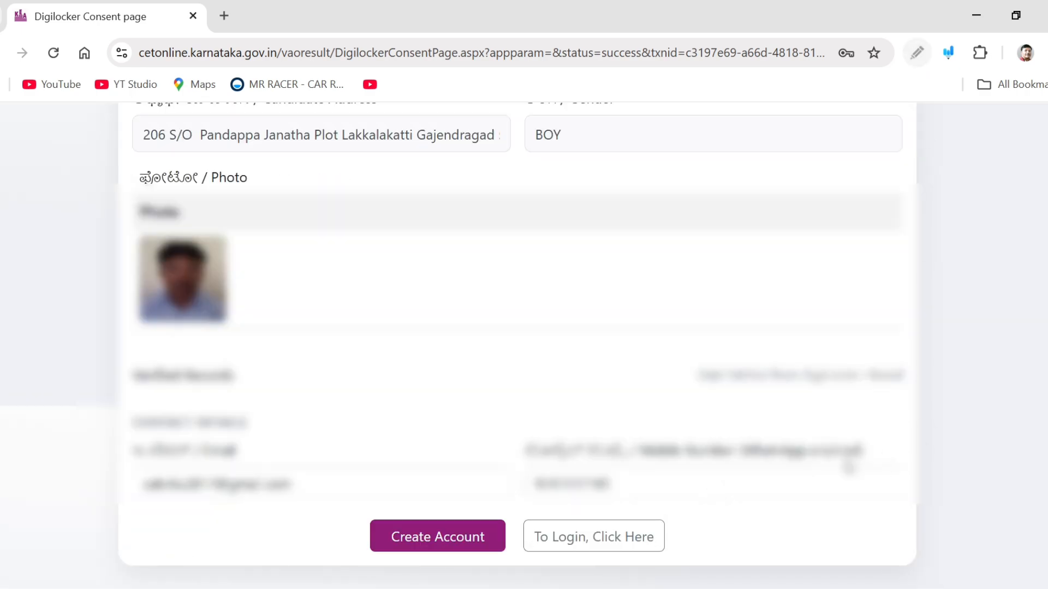
left_click(579, 545)
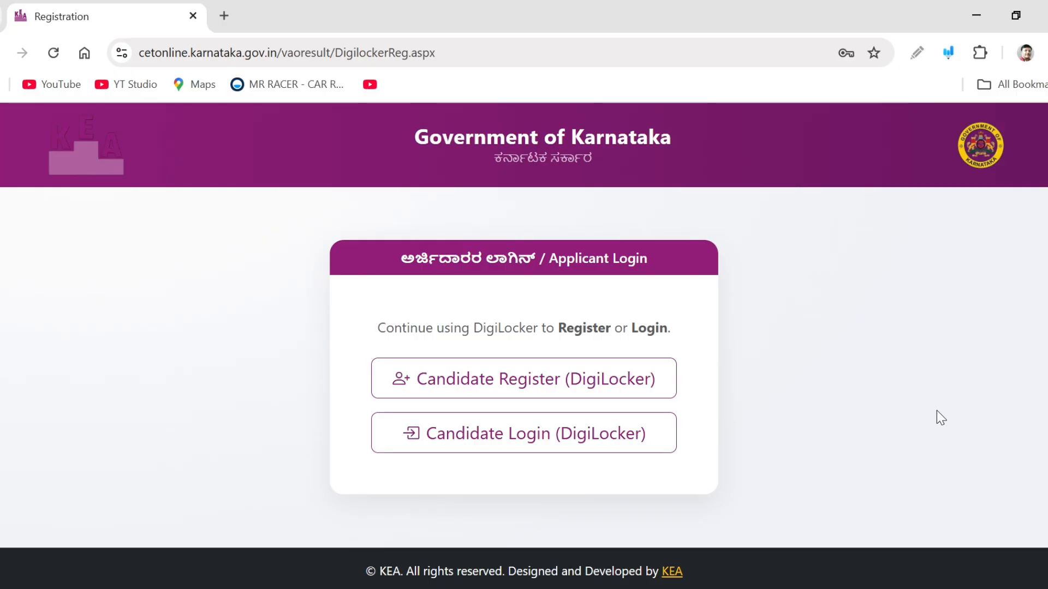
left_click(500, 453)
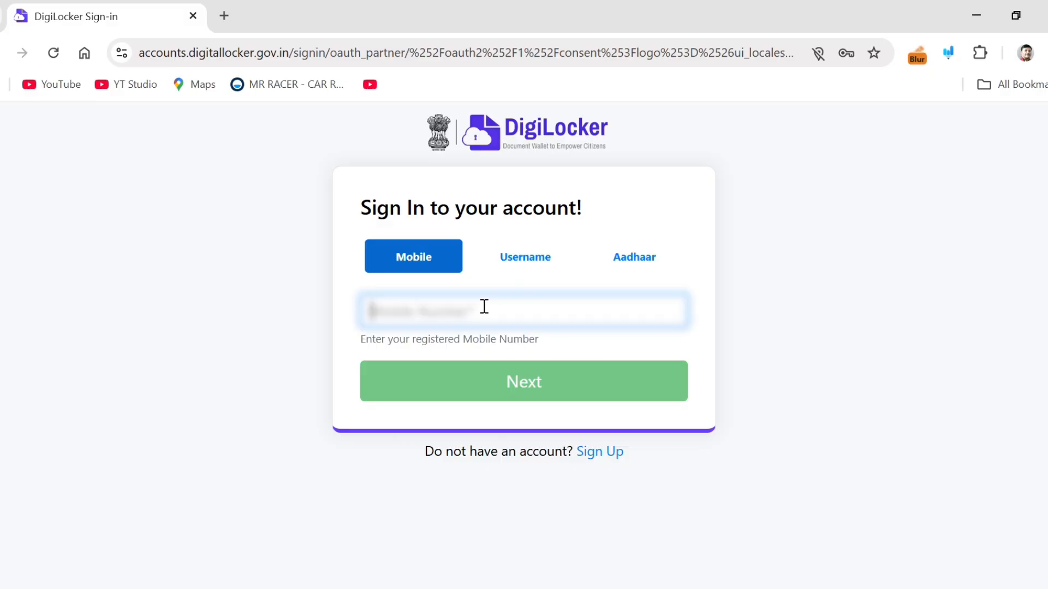
Enter the registered mobile number on the DigiLocker sign-in form and continue
type("••••••")
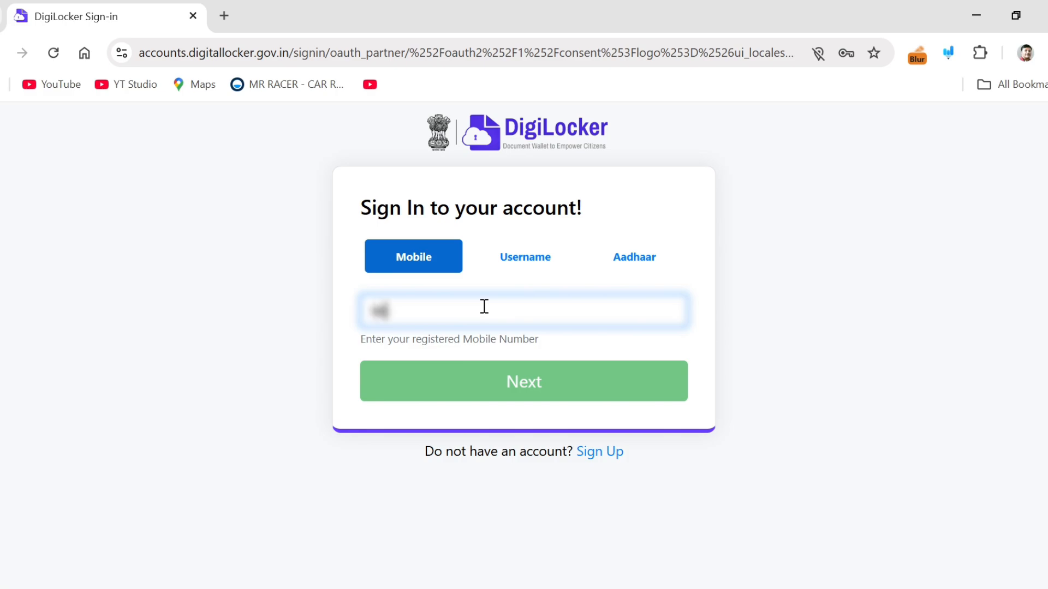
type("••••")
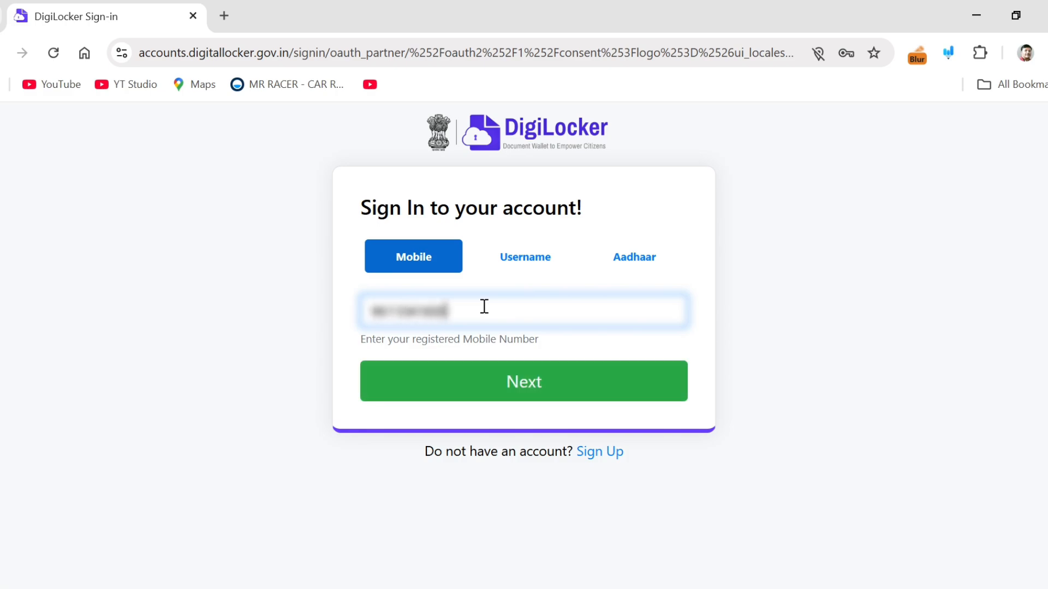
left_click(543, 396)
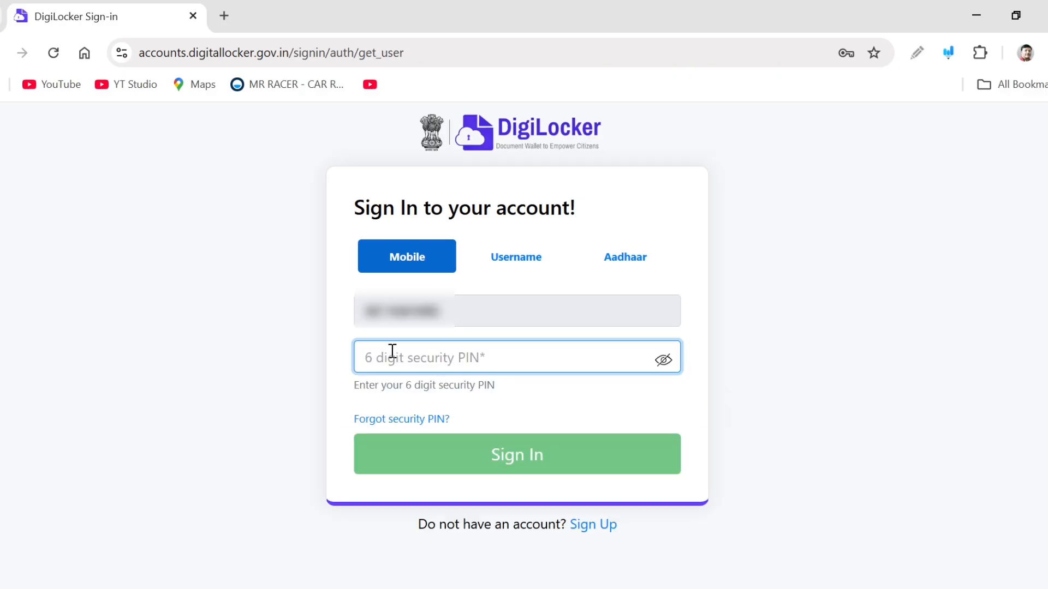
Enter the 6-digit DigiLocker security PIN and sign in
type("••••••")
left_click(519, 447)
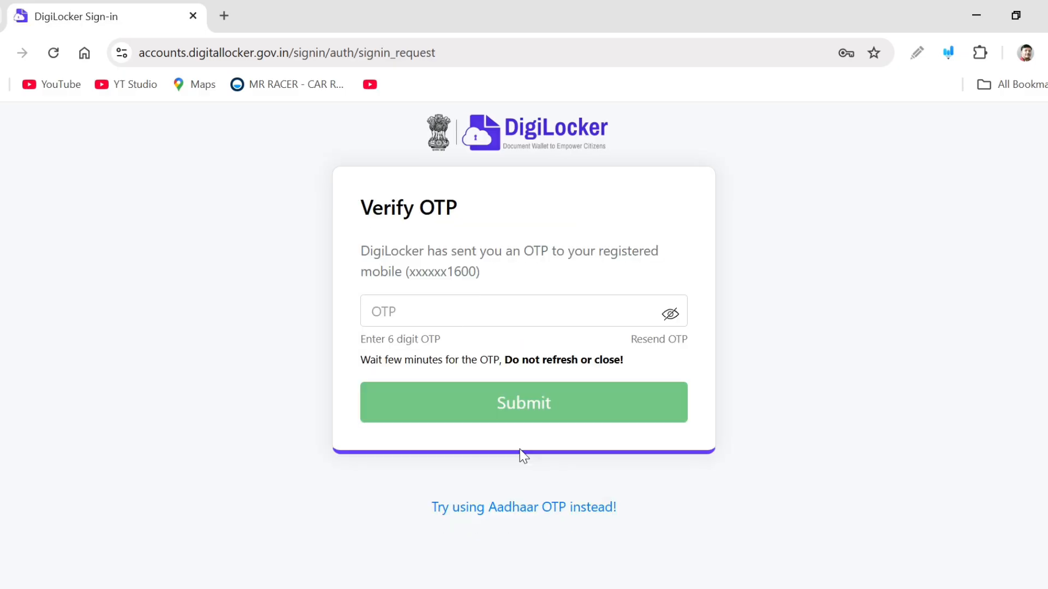
Enter the 6-digit OTP sent to the registered mobile and submit it
left_click(404, 302)
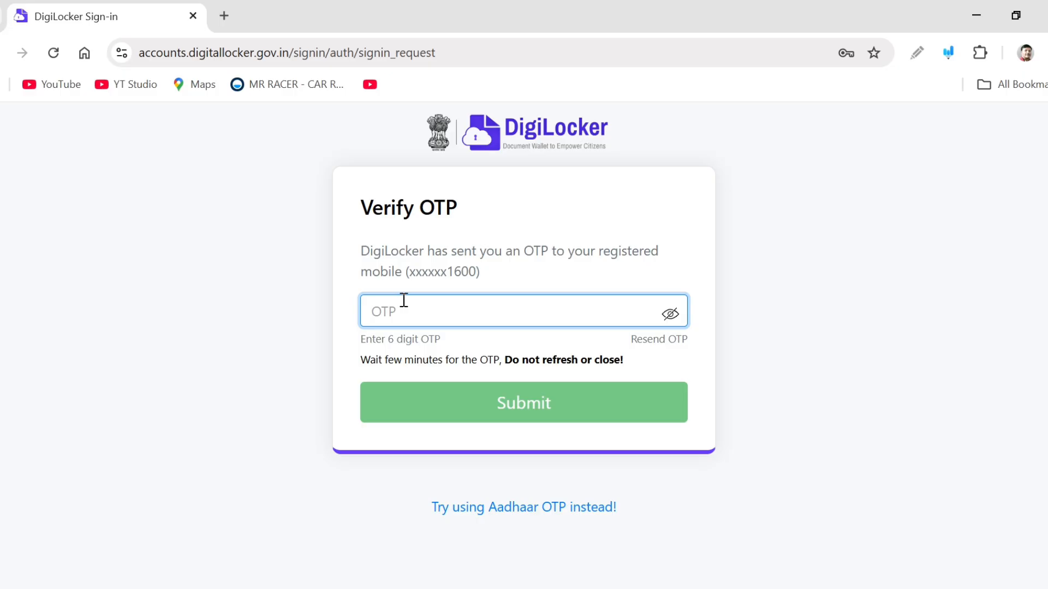
type("••••••")
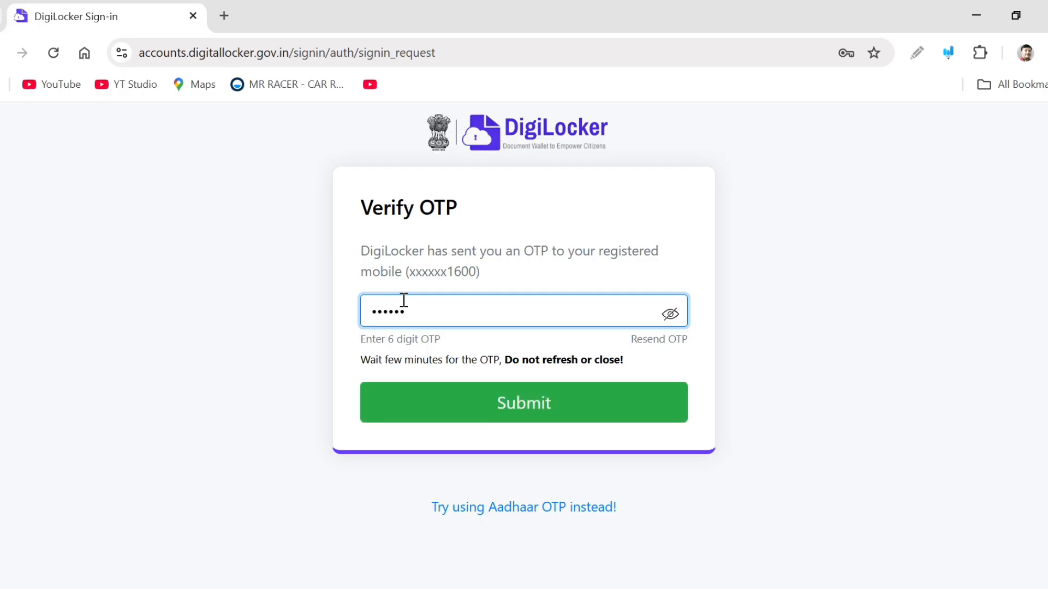
left_click(546, 404)
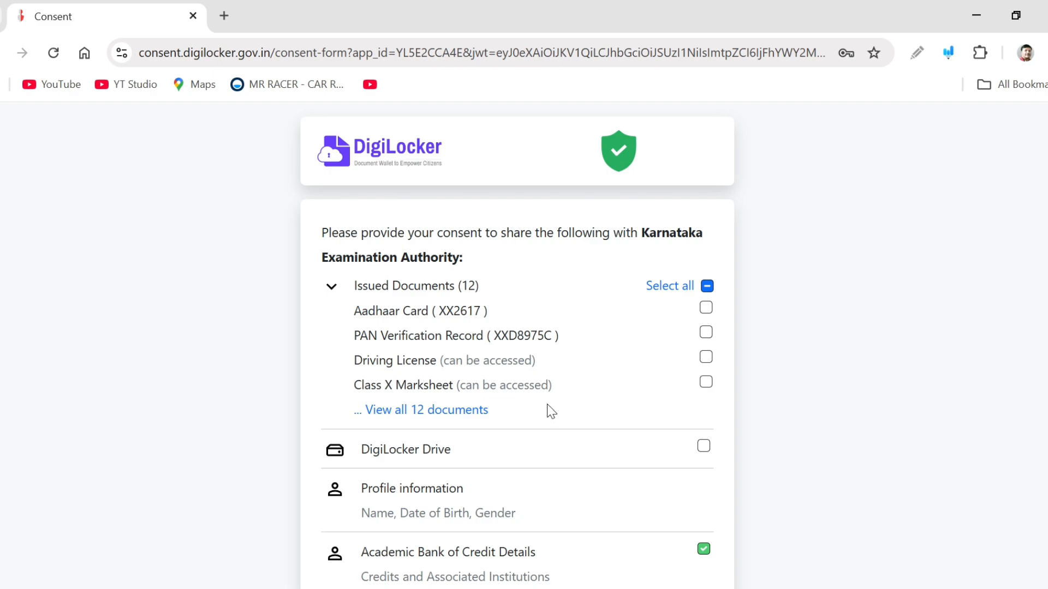
Tick the Aadhaar Card document and allow sharing with Karnataka Examination Authority
left_click(705, 309)
scroll(707, 338, "down", 5)
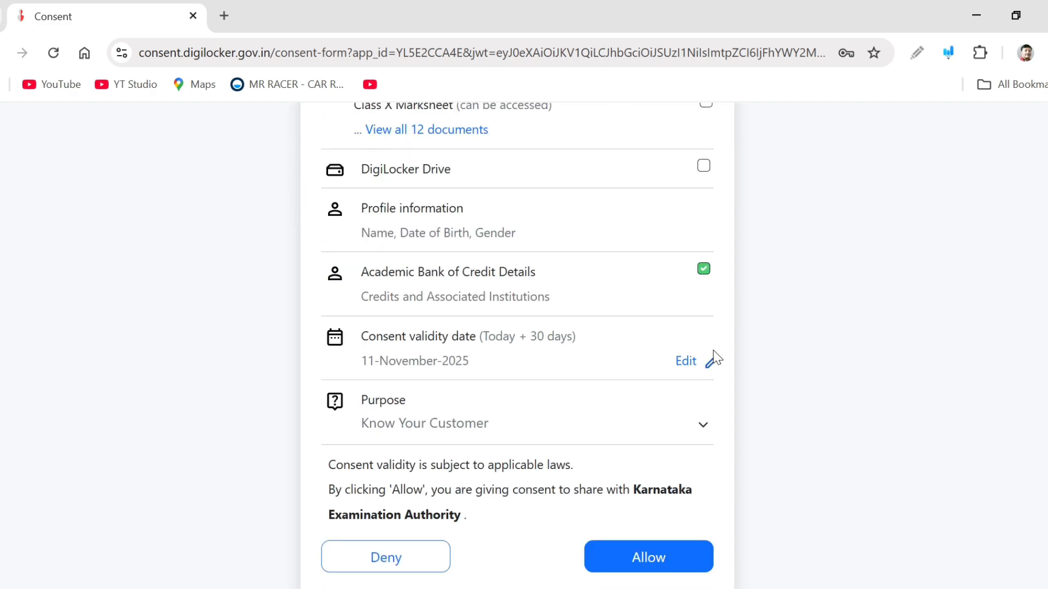
left_click(667, 565)
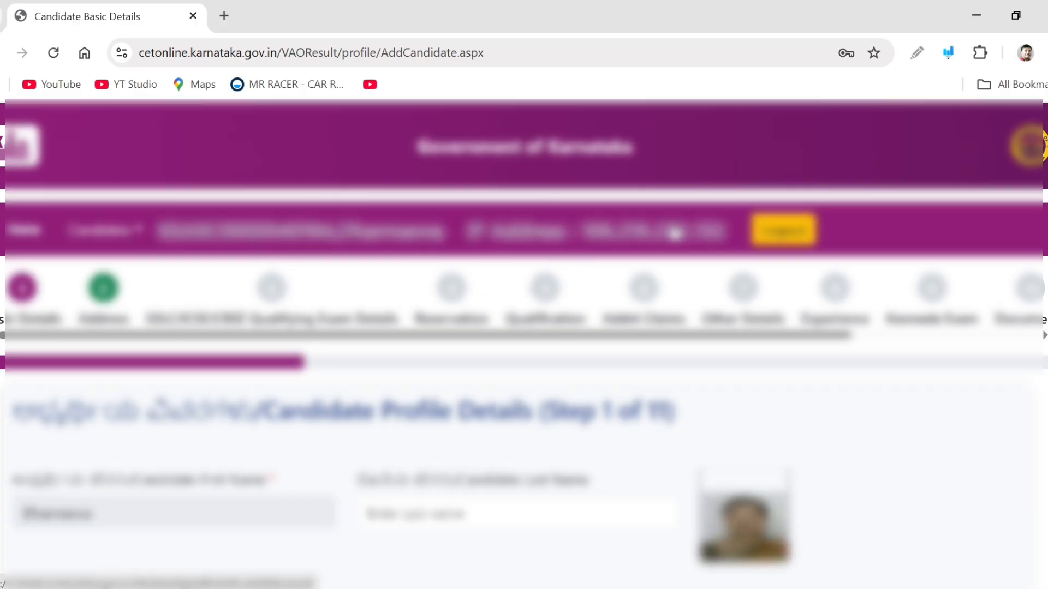
Scroll through the Candidate Profile Details form to review its fields
scroll(793, 385, "down", 3)
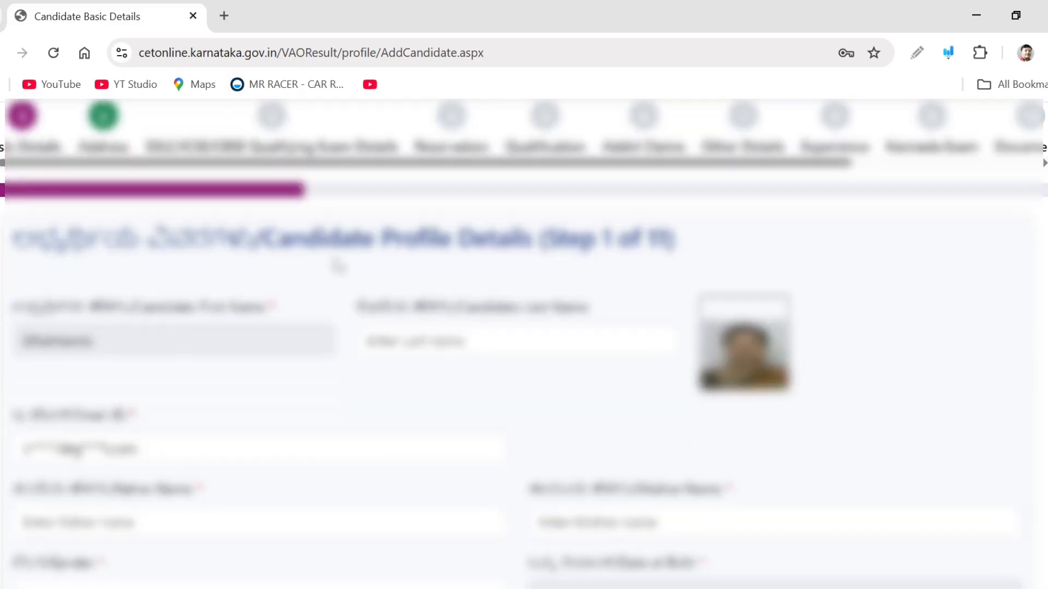
scroll(337, 266, "down", 2)
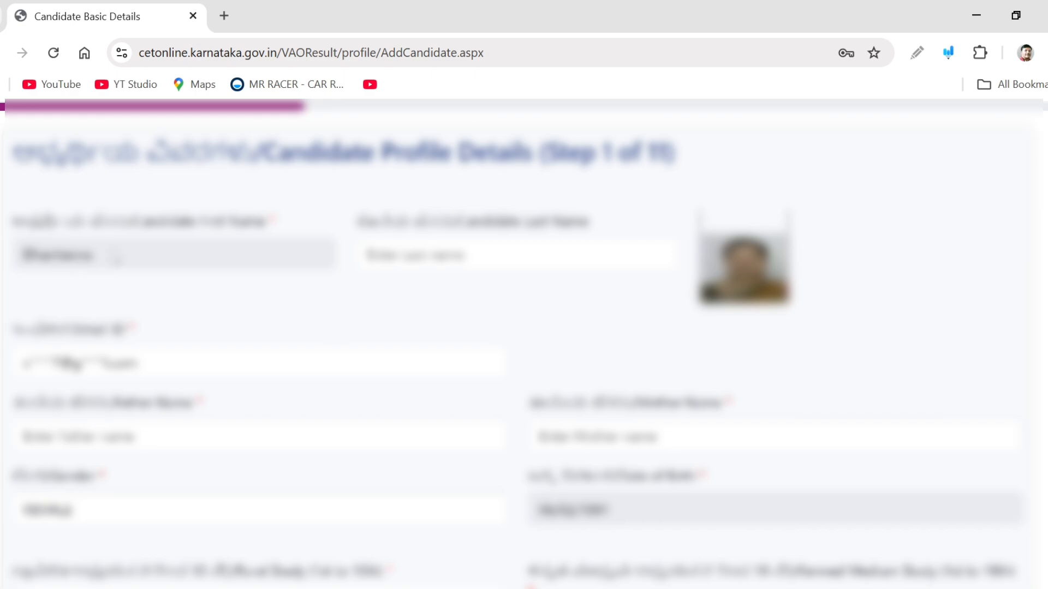
scroll(542, 249, "down", 5)
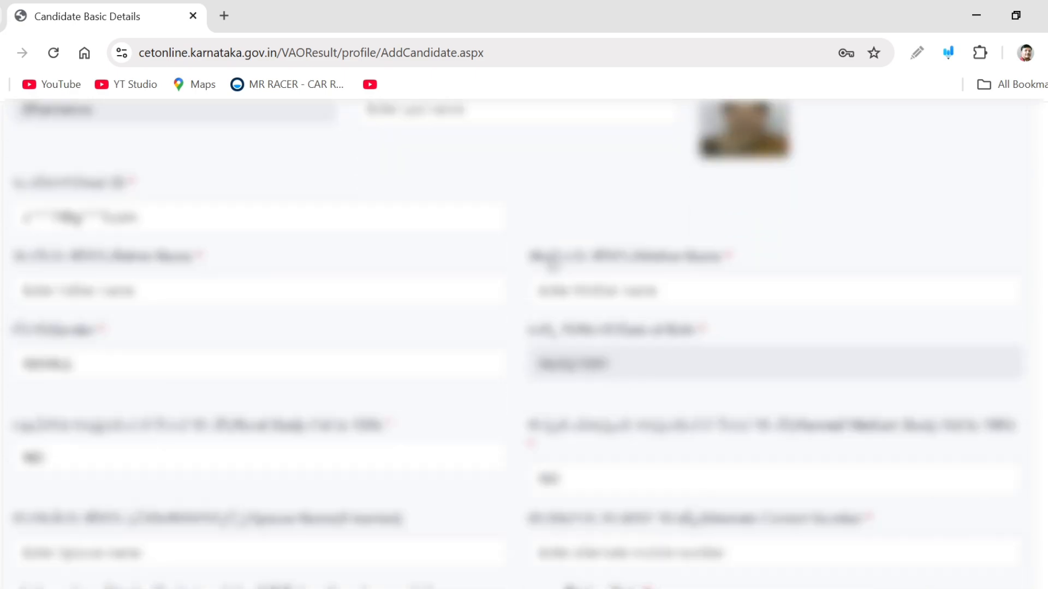
scroll(548, 255, "up", 2)
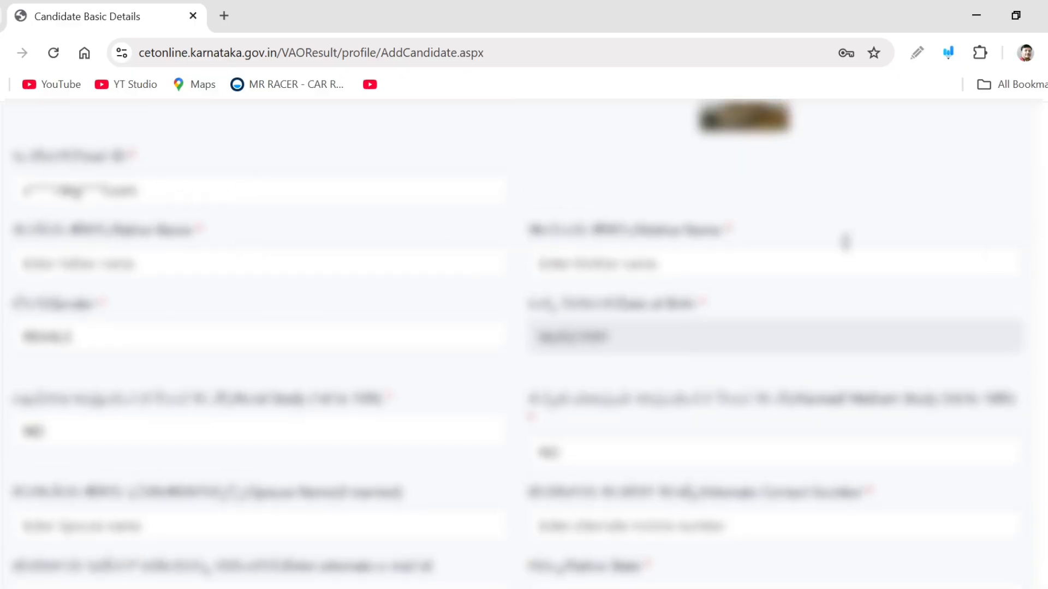
scroll(524, 344, "down", 3)
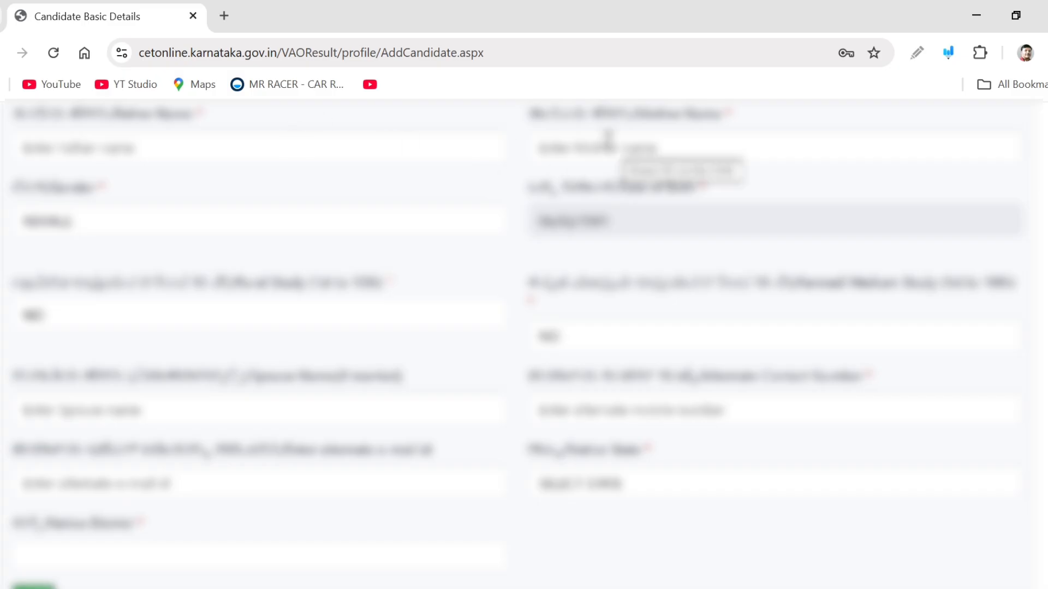
left_click(290, 148)
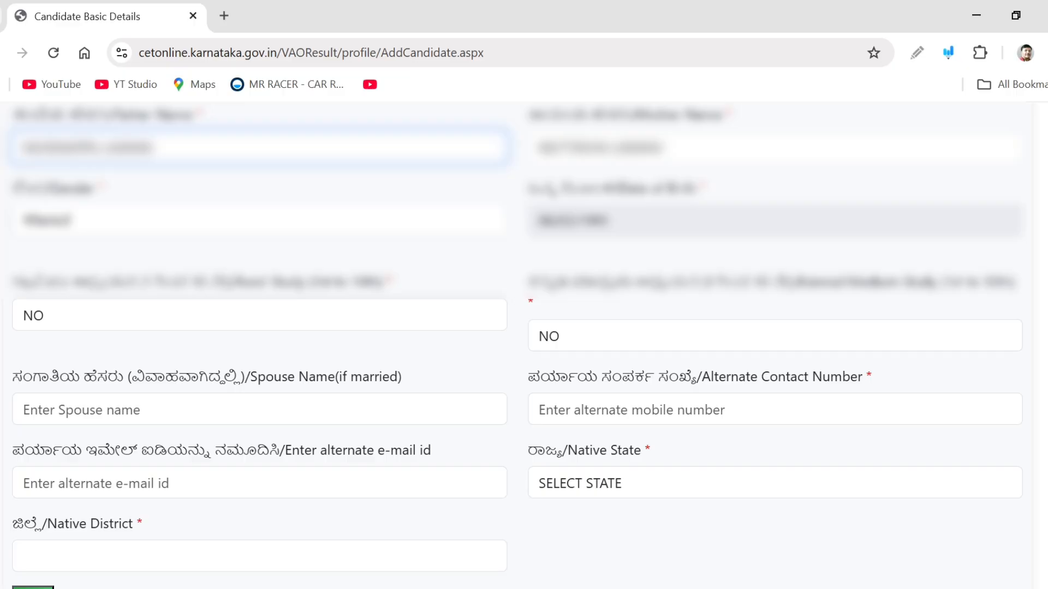
Set both Rural Study (1st to 10th) and Kannad Medium Study (1st to 10th) to YES
scroll(515, 345, "down", 3)
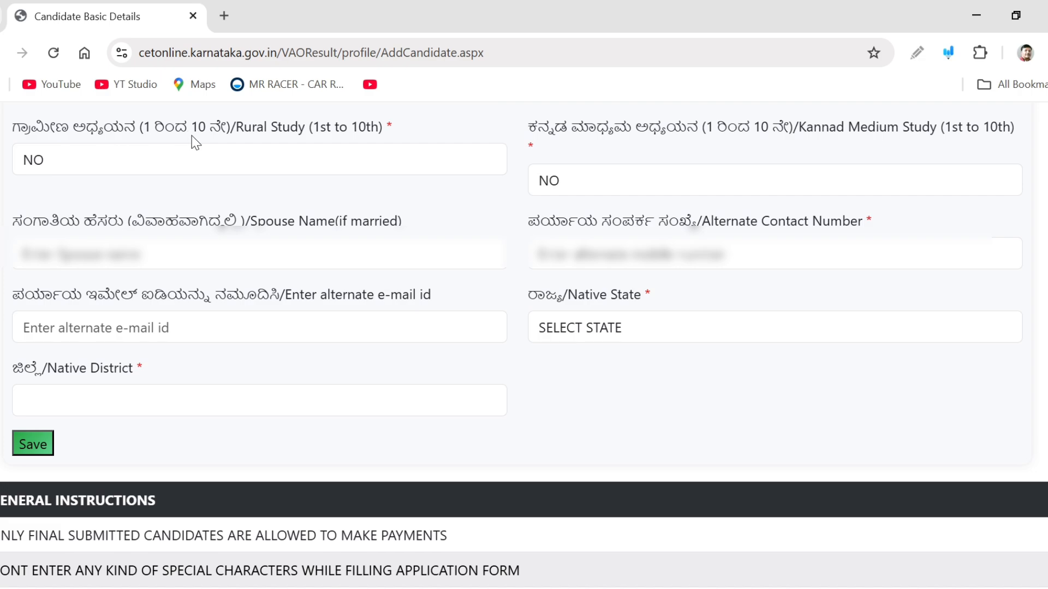
left_click(129, 164)
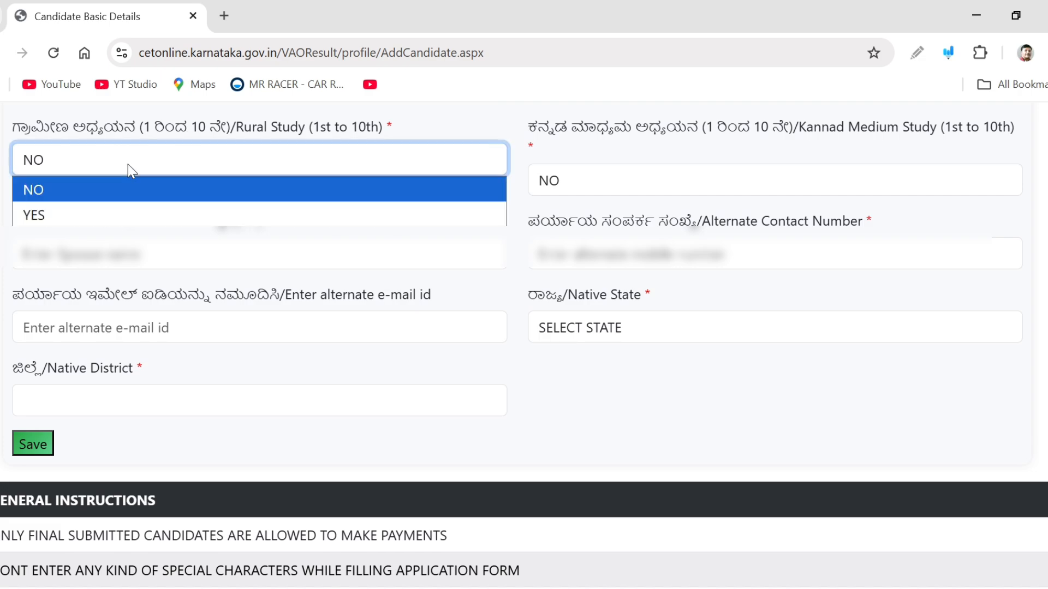
left_click(112, 216)
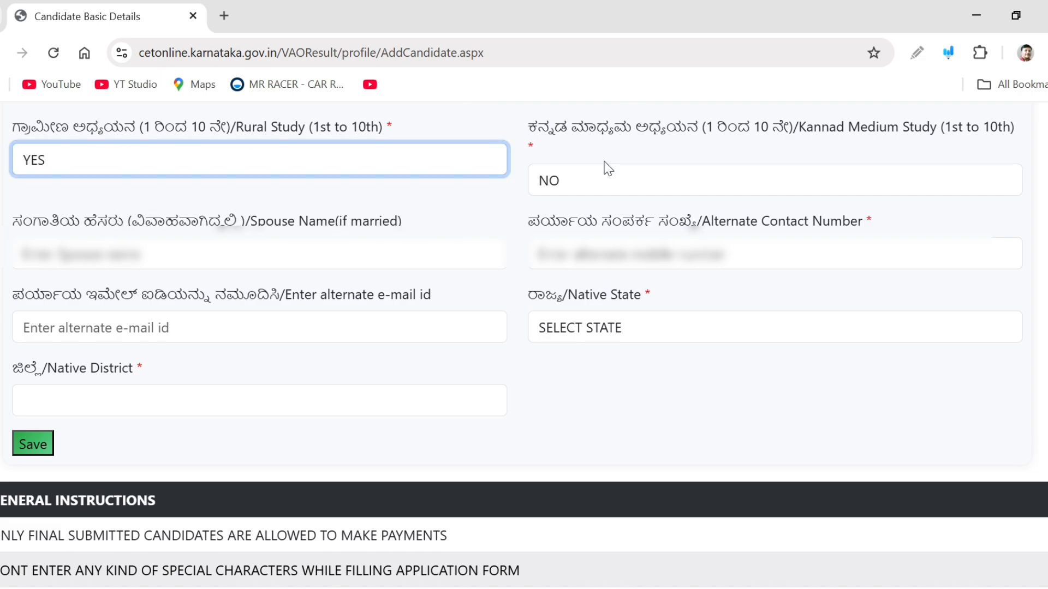
left_click(650, 194)
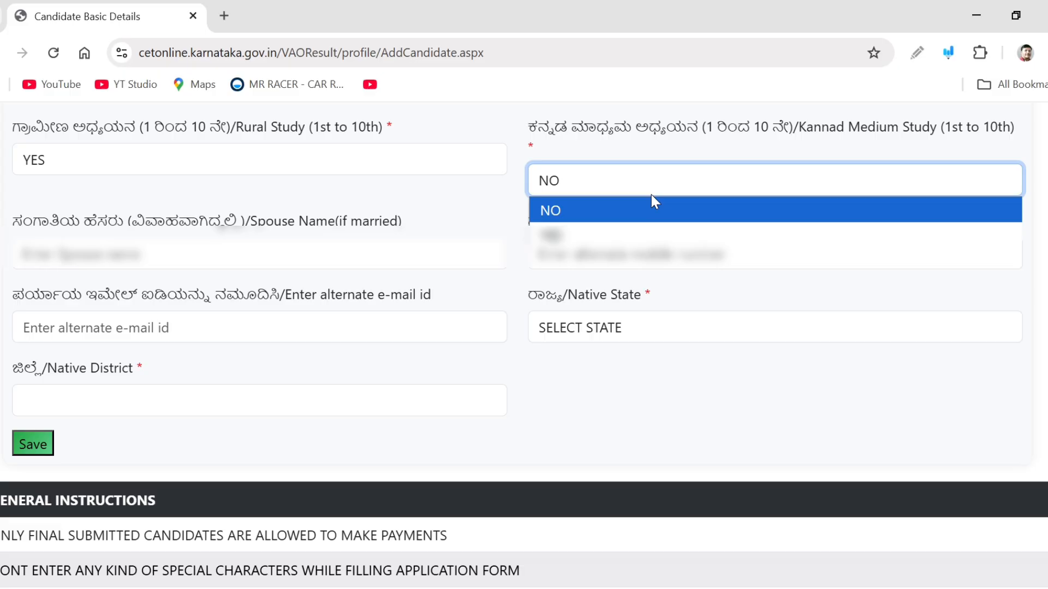
left_click(615, 235)
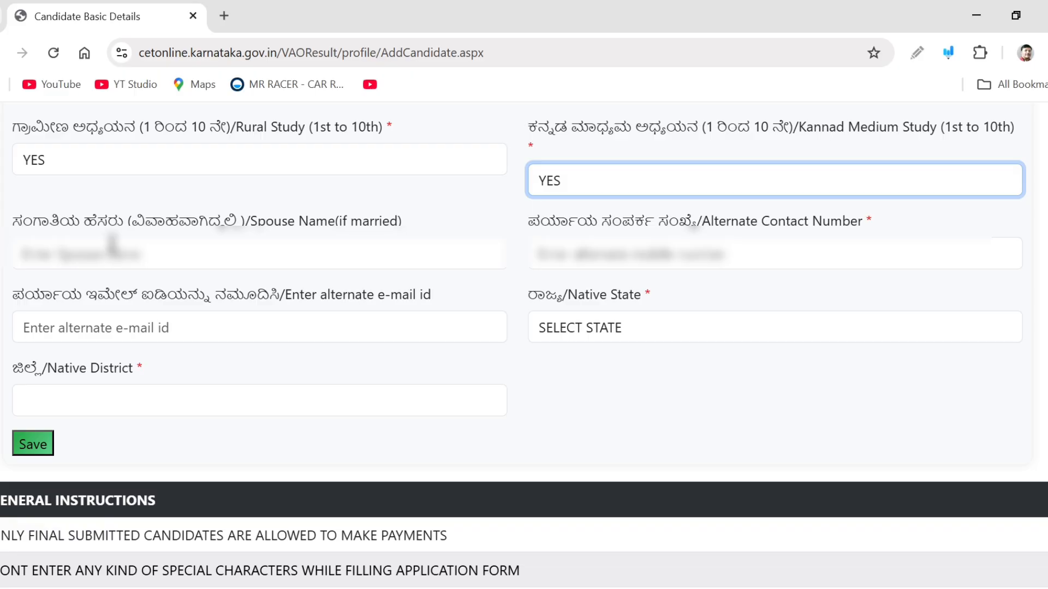
Paste the spouse's name into the Spouse Name field
left_click(112, 245)
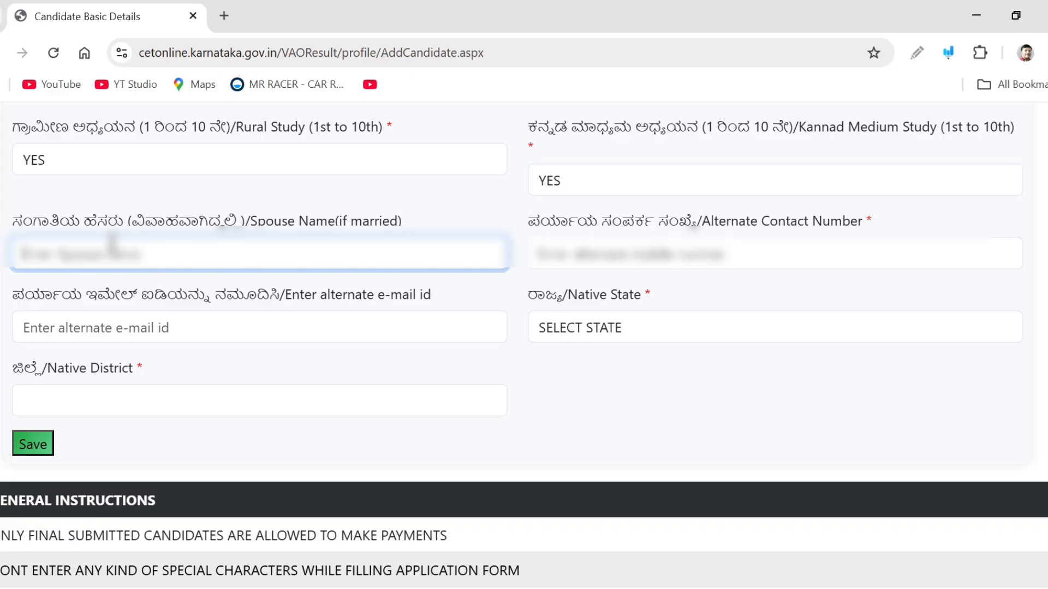
left_click(917, 55)
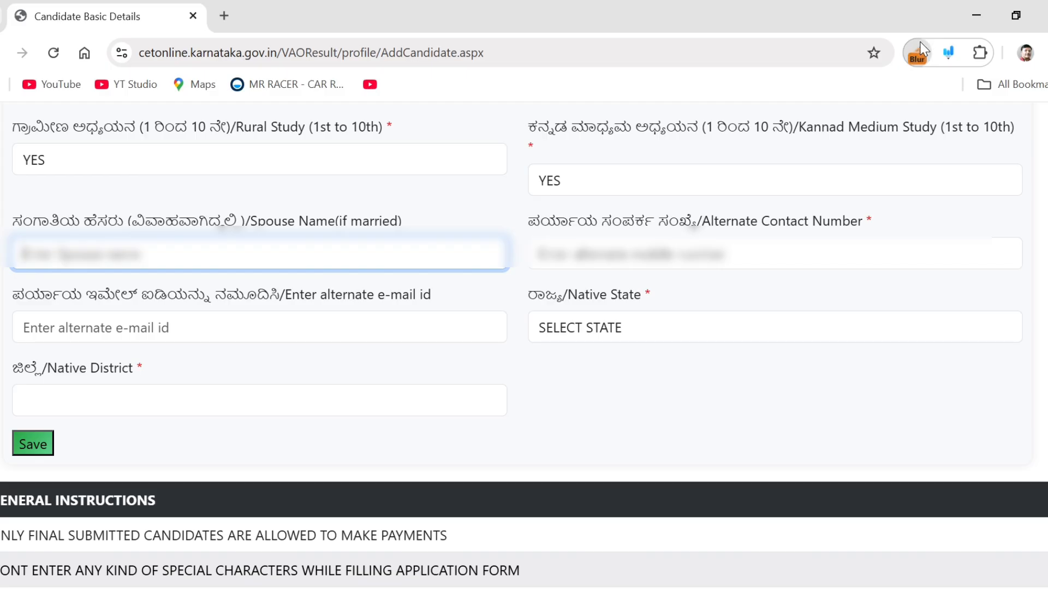
key("ctrl+v")
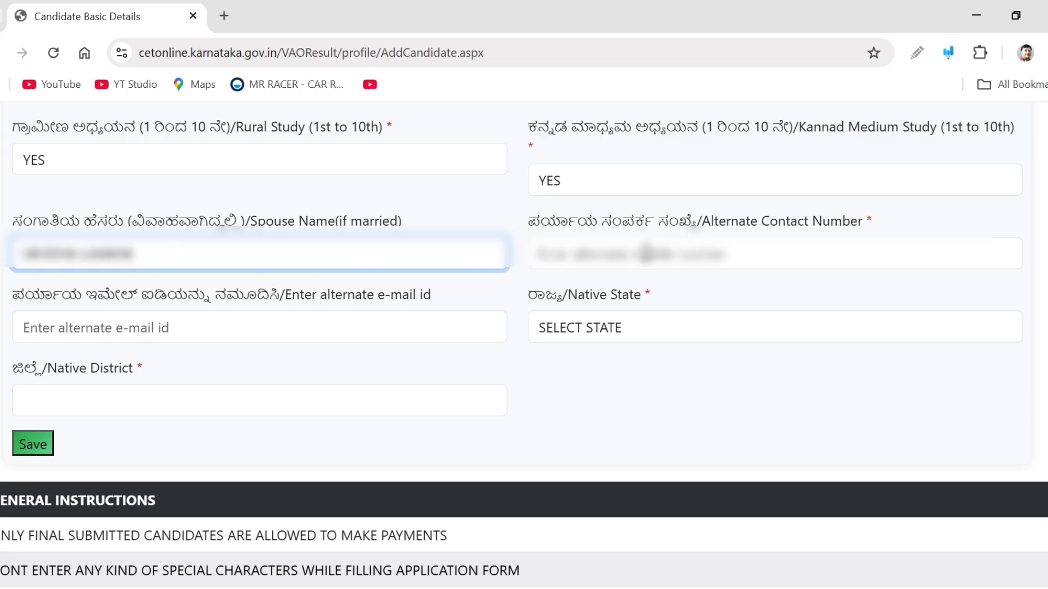
Enter the alternate contact number and set the Native State to Karnataka
left_click(619, 243)
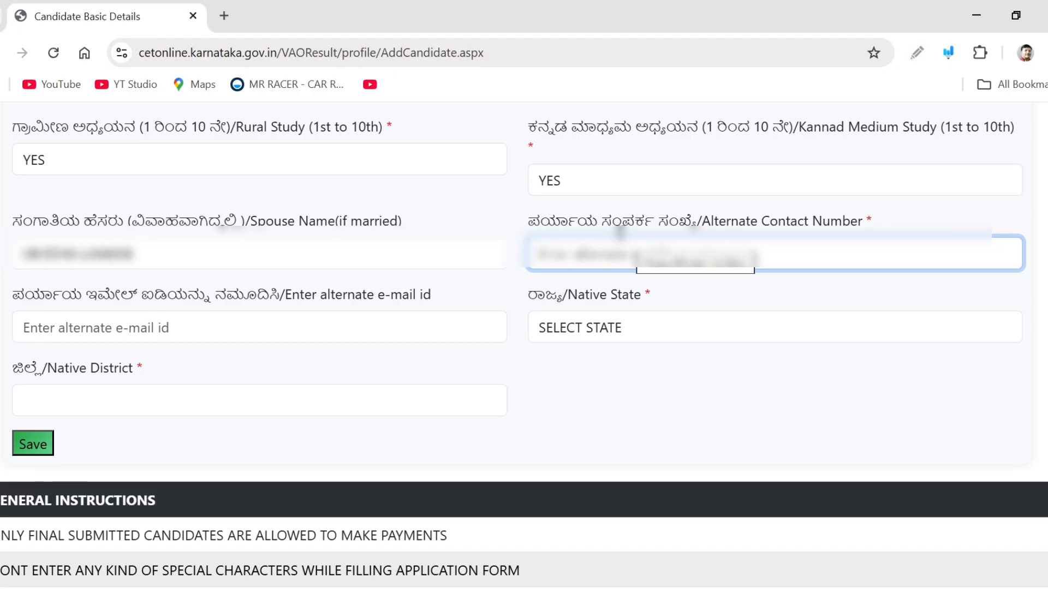
type("97")
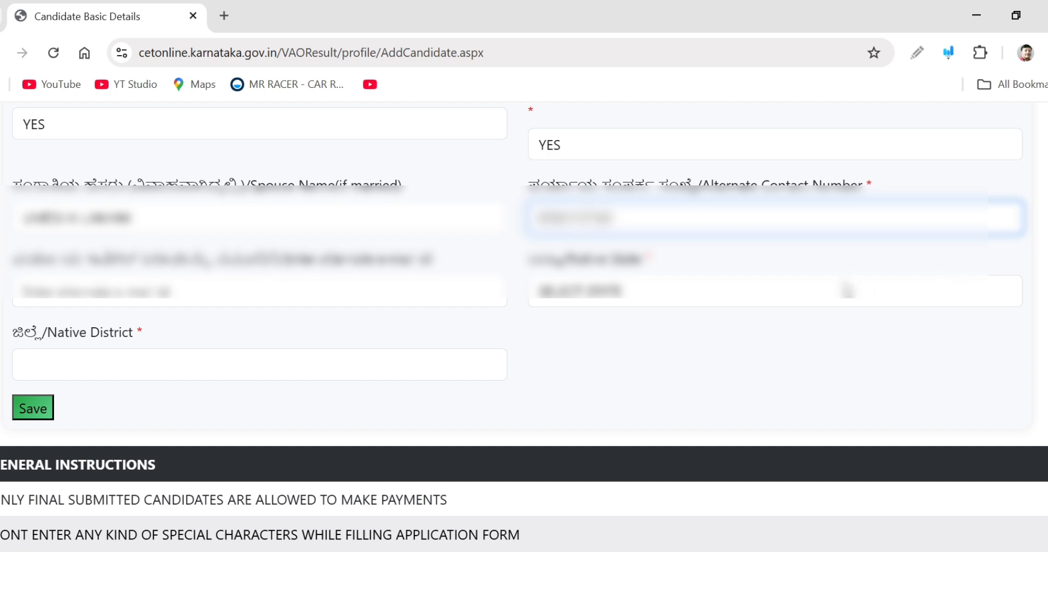
left_click(845, 290)
scroll(692, 441, "down", 5)
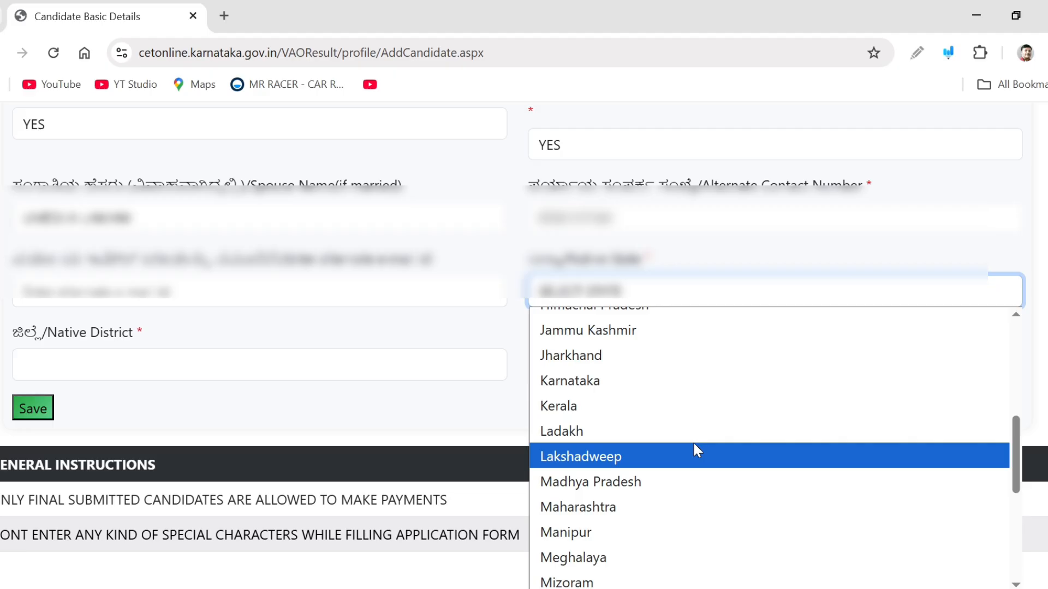
left_click(658, 377)
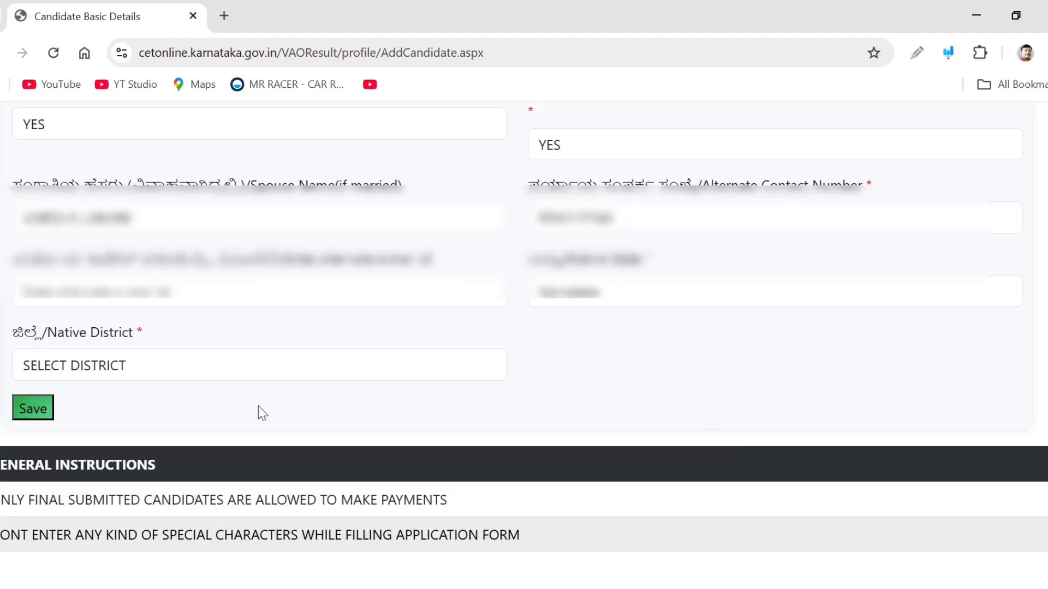
Set the Native District to Koppal, save the profile details, and acknowledge the success message
left_click(137, 363)
scroll(163, 305, "down", 4)
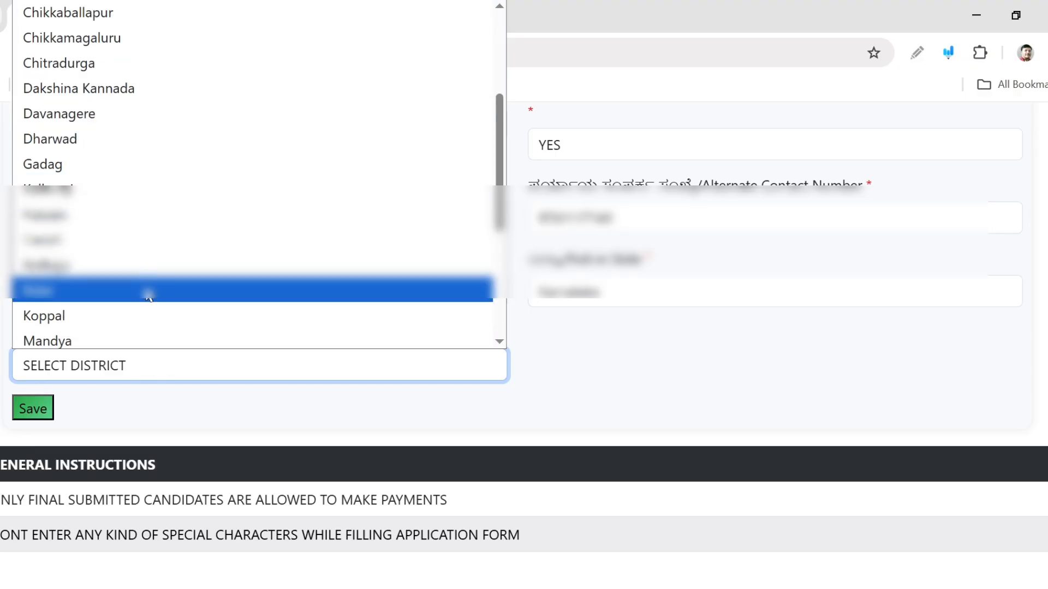
left_click(141, 317)
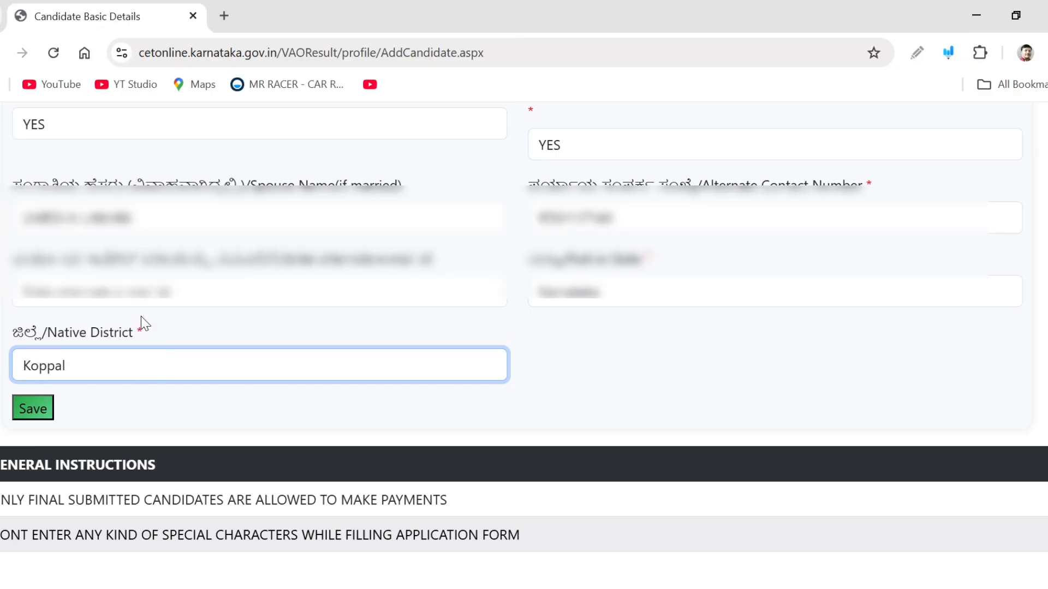
left_click(21, 414)
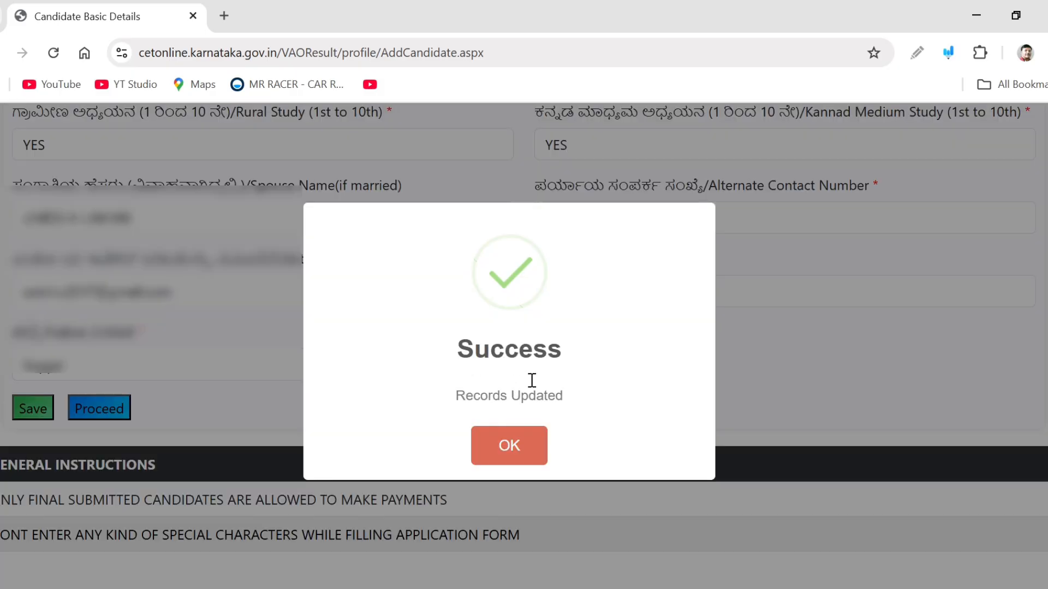
left_click(509, 448)
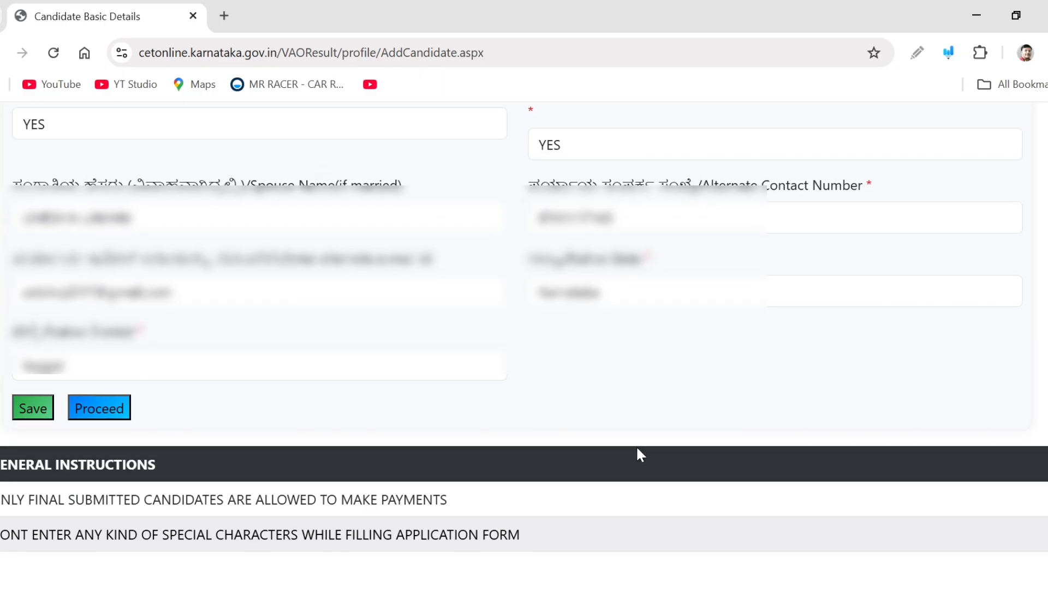
Proceed to the Address step and set the communication State to Karnataka
left_click(107, 410)
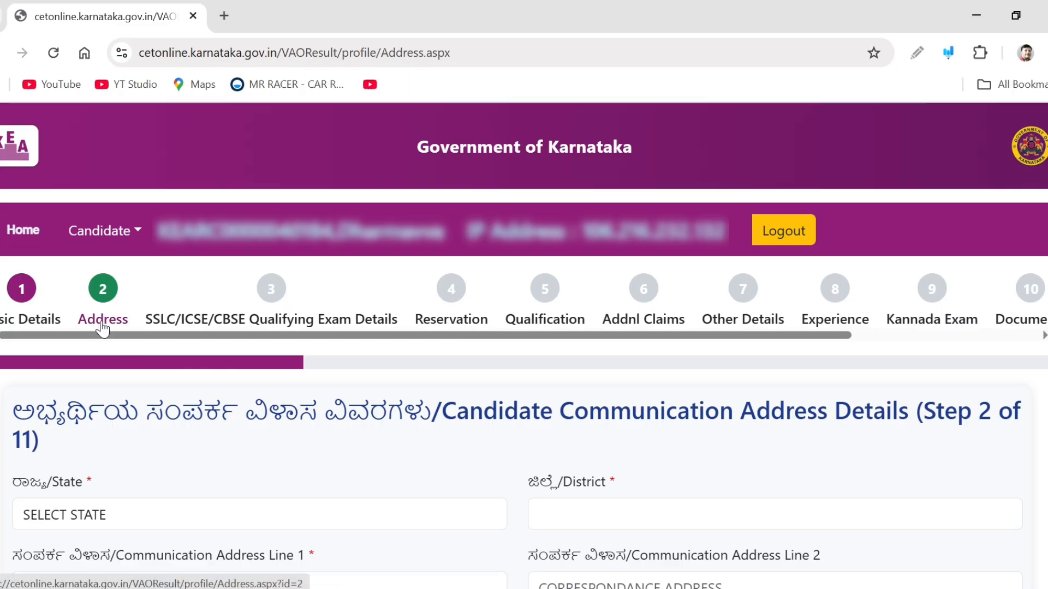
scroll(103, 327, "down", 4)
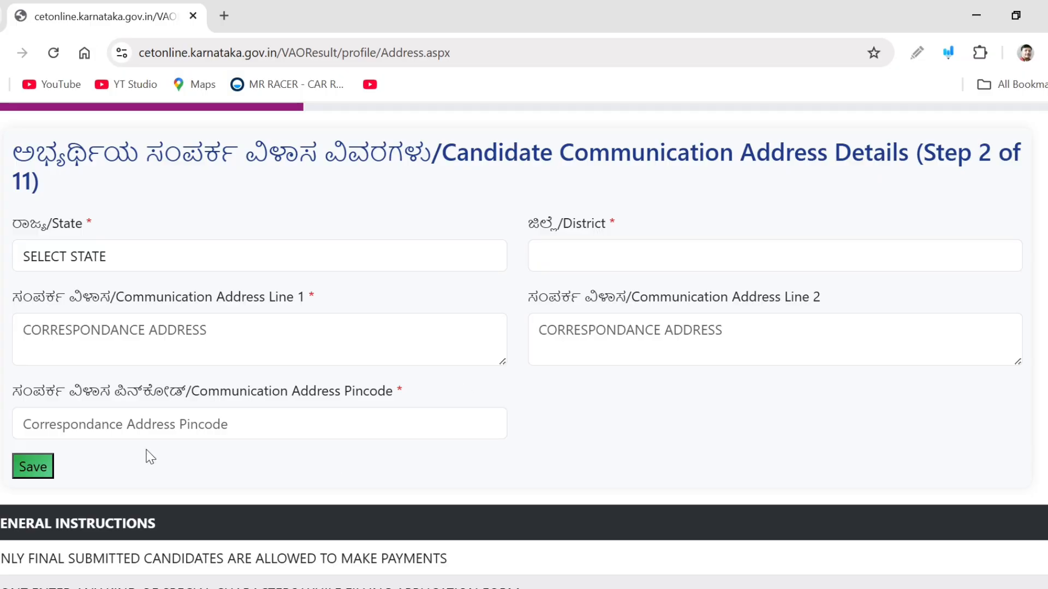
left_click(159, 254)
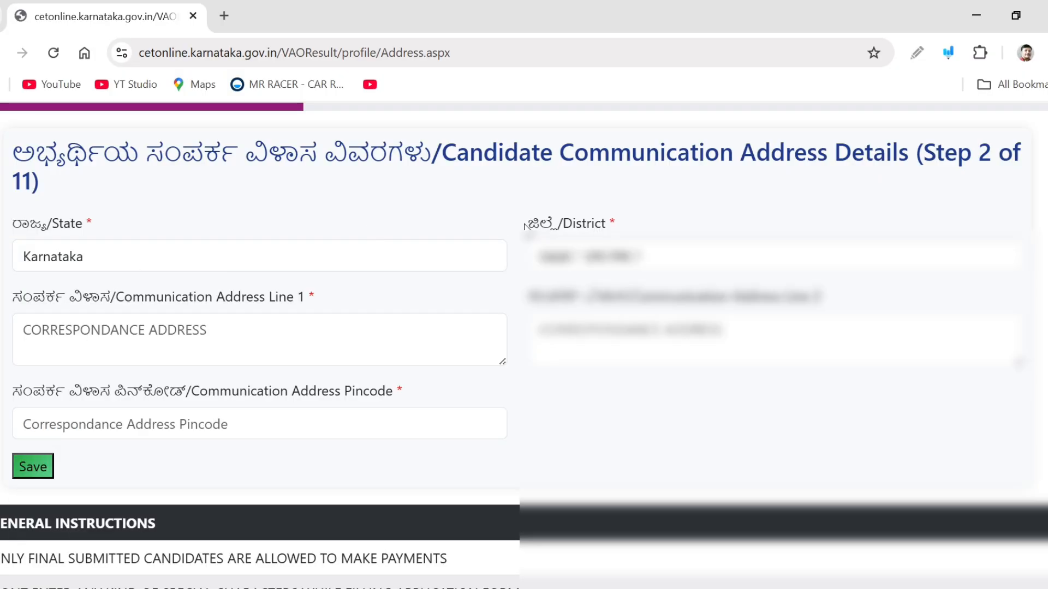
Select the communication District and fill in Communication Address Line 1
left_click(683, 262)
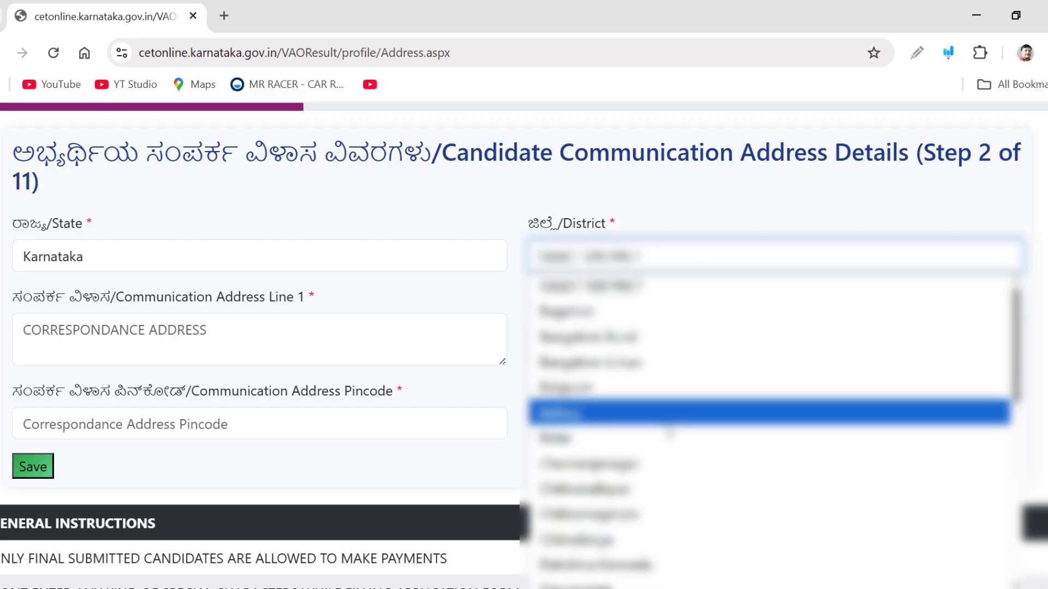
scroll(669, 431, "down", 3)
scroll(663, 516, "down", 5)
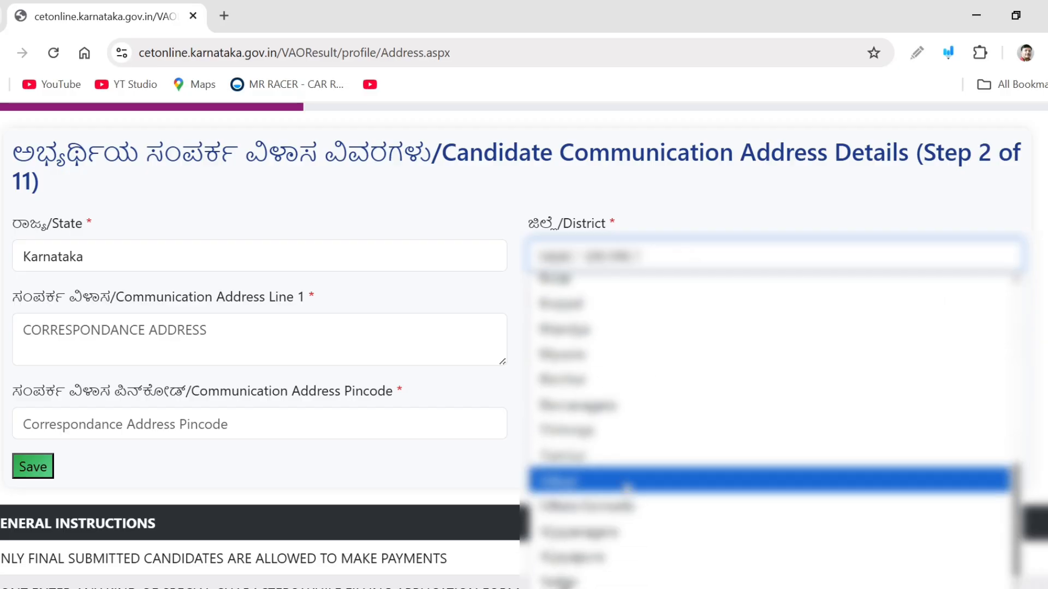
left_click(600, 303)
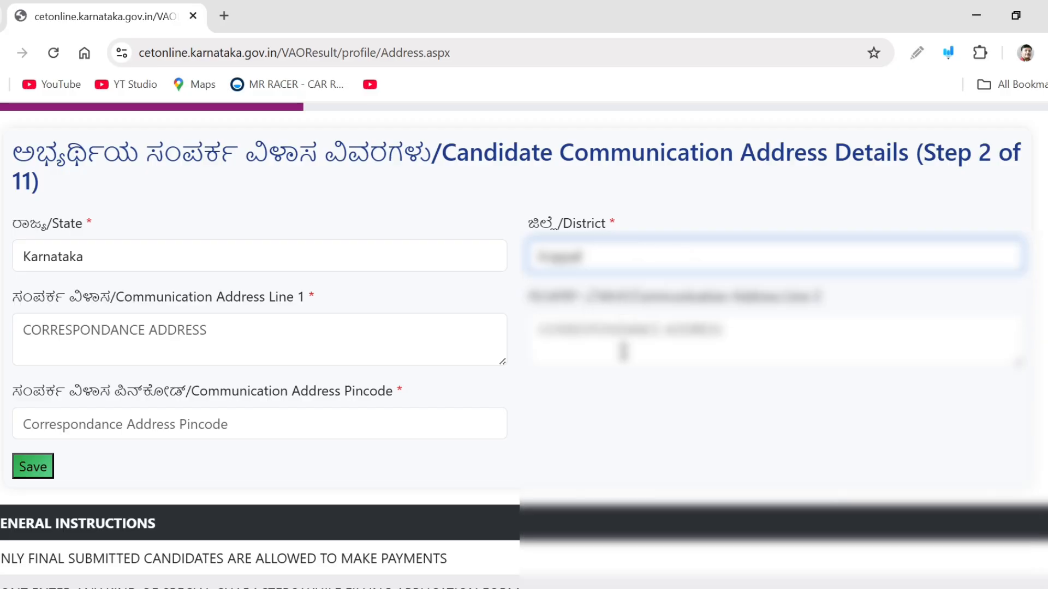
left_click(294, 343)
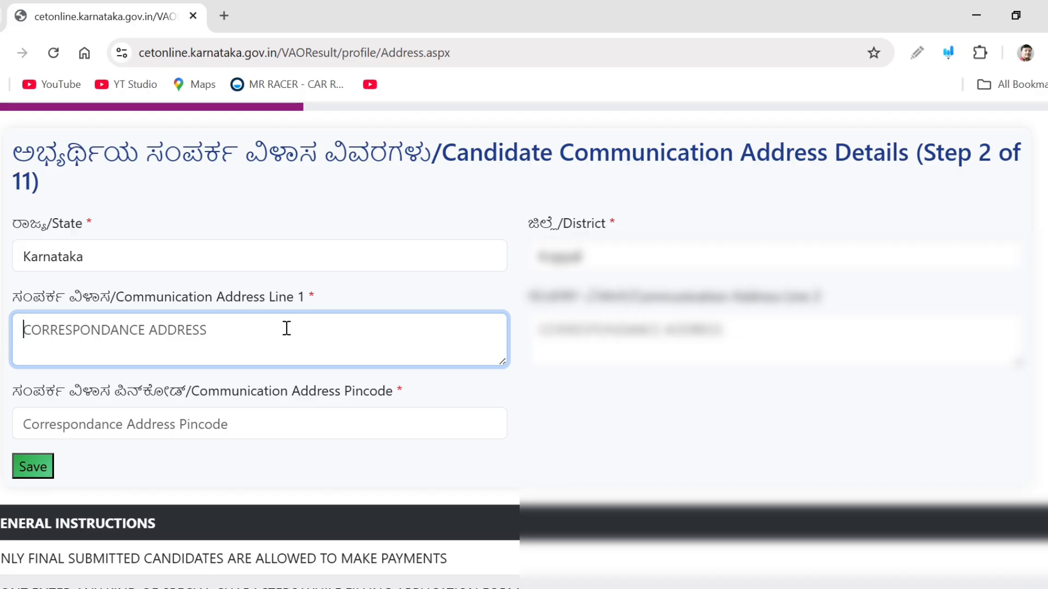
Enter the communication address pincode, save the address details, and acknowledge the success message
left_click(215, 419)
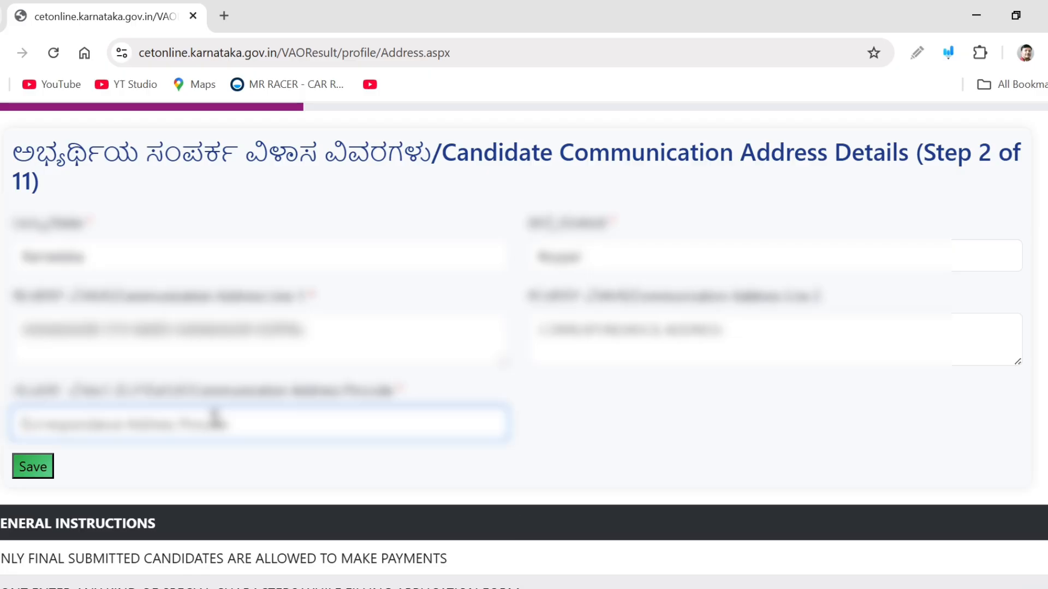
type("583")
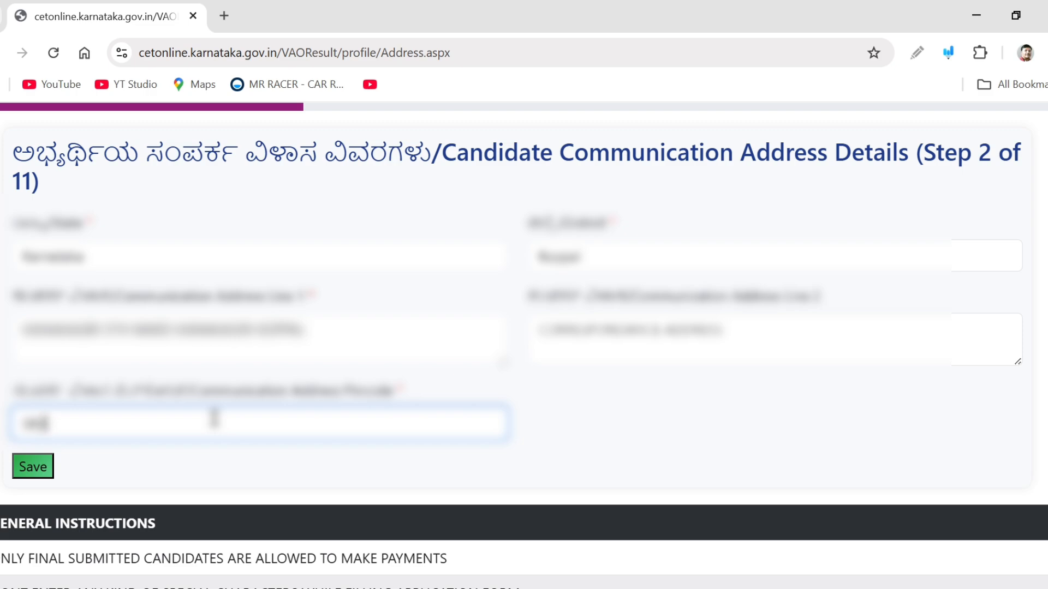
key("BackSpace")
type("200")
left_click(44, 476)
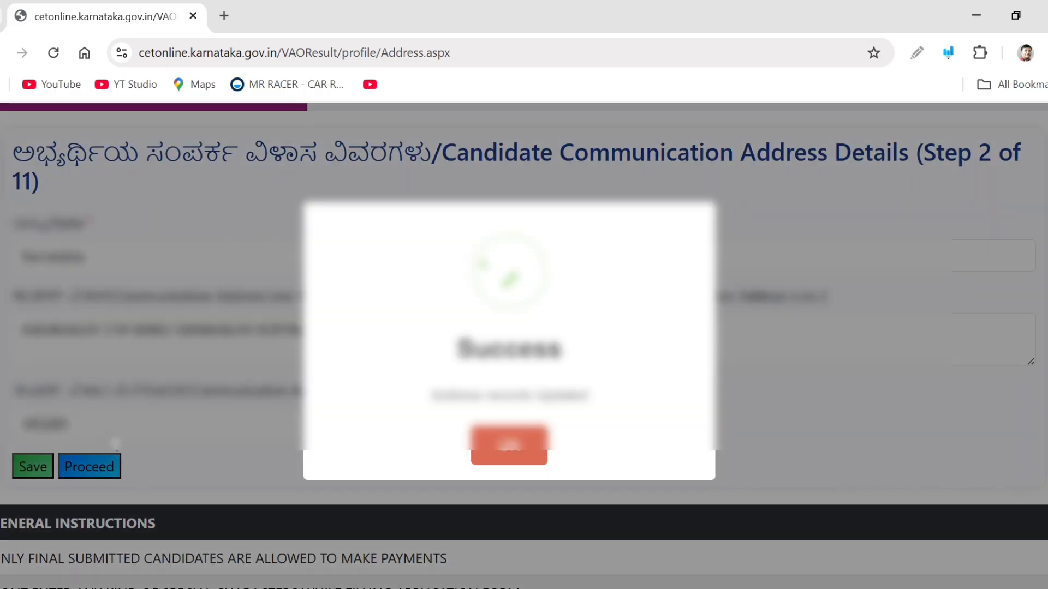
left_click(490, 455)
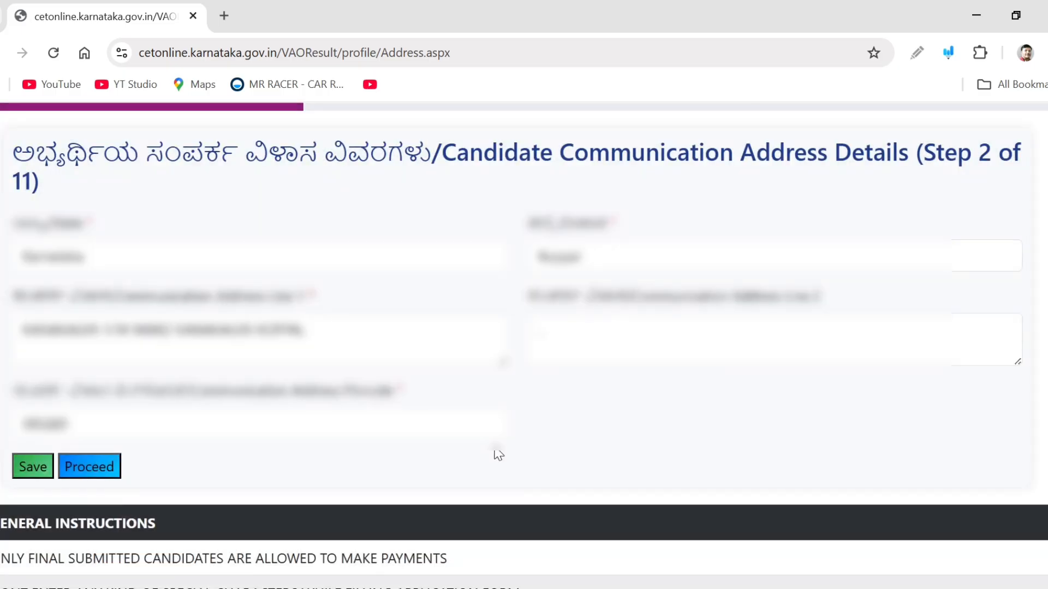
Proceed to the SSLC/ICSE/CBSE qualifying exam step and enter the SSLC register number
left_click(90, 465)
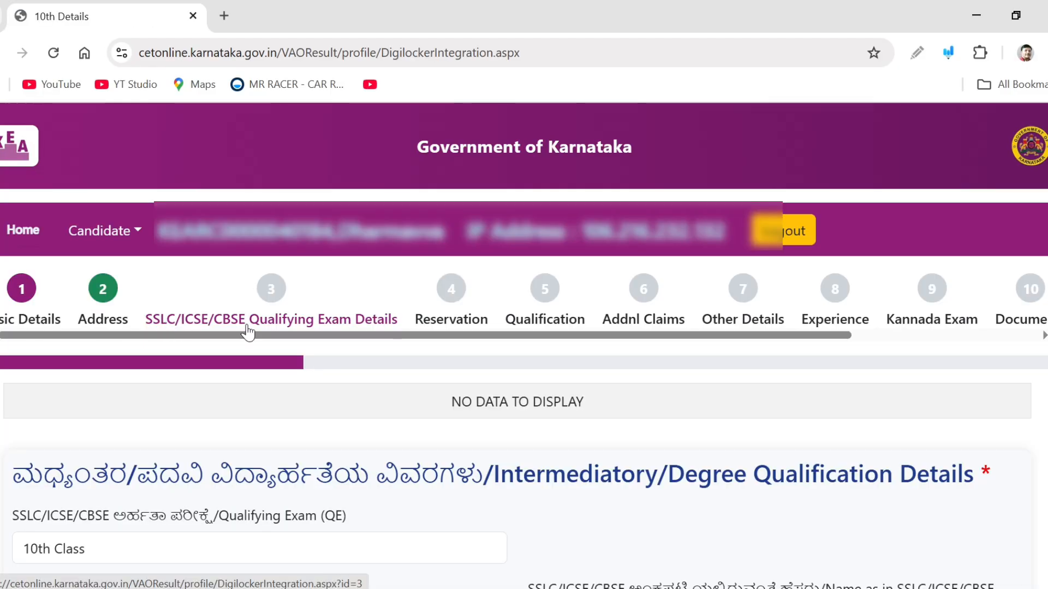
scroll(300, 356, "down", 4)
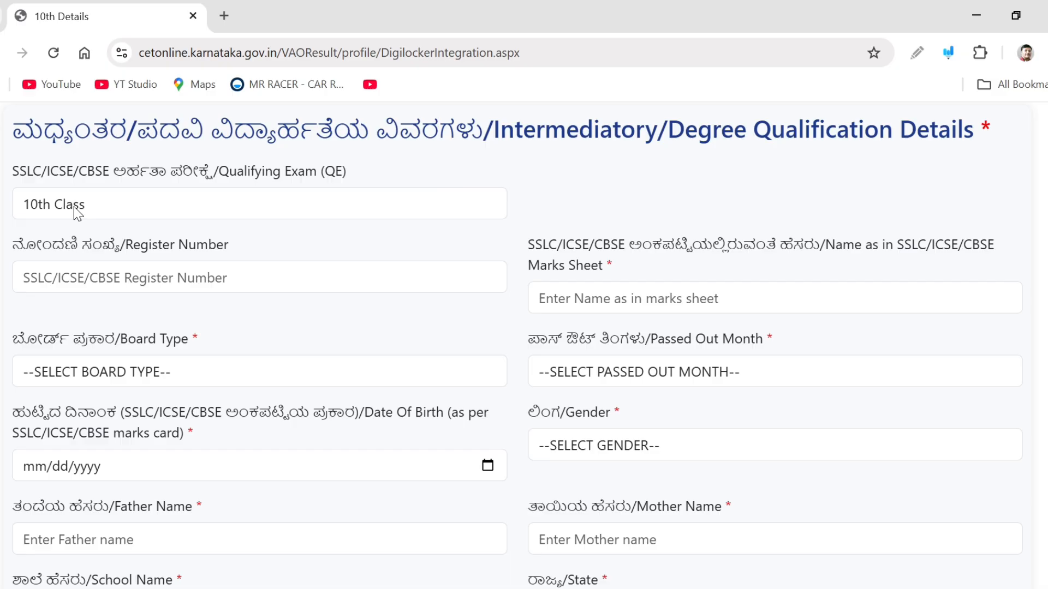
left_click(182, 269)
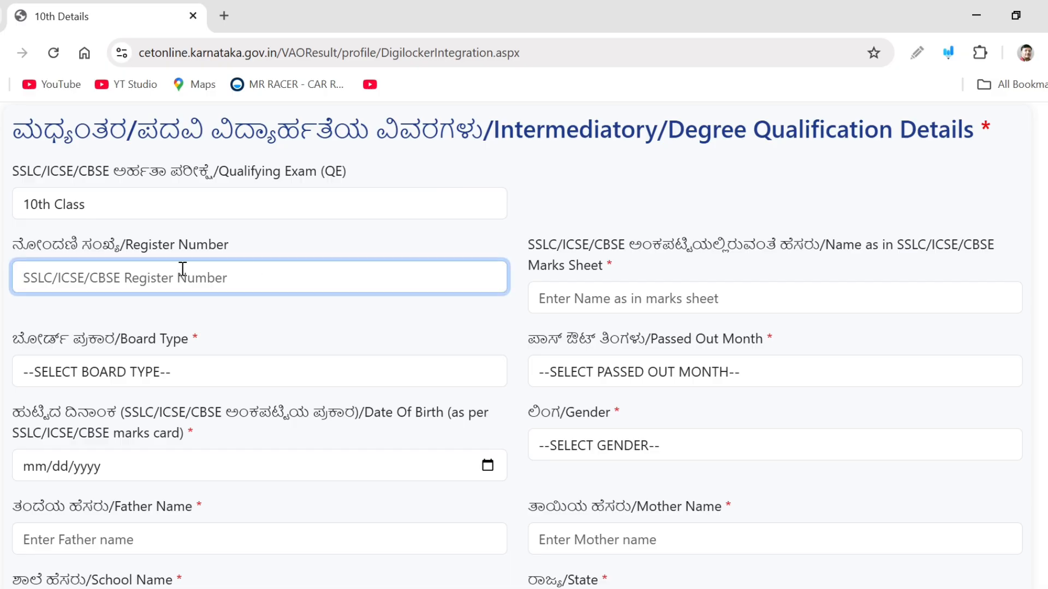
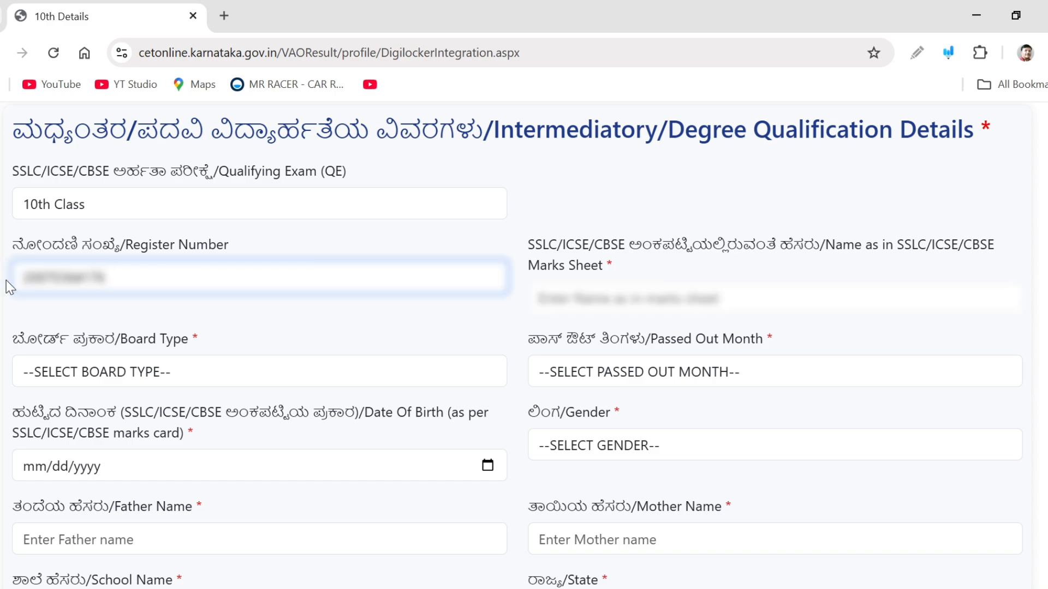
Enter the name as in the marks sheet and set the Board Type to KSEEB/KSEAB/PU-BOARD
left_click(732, 290)
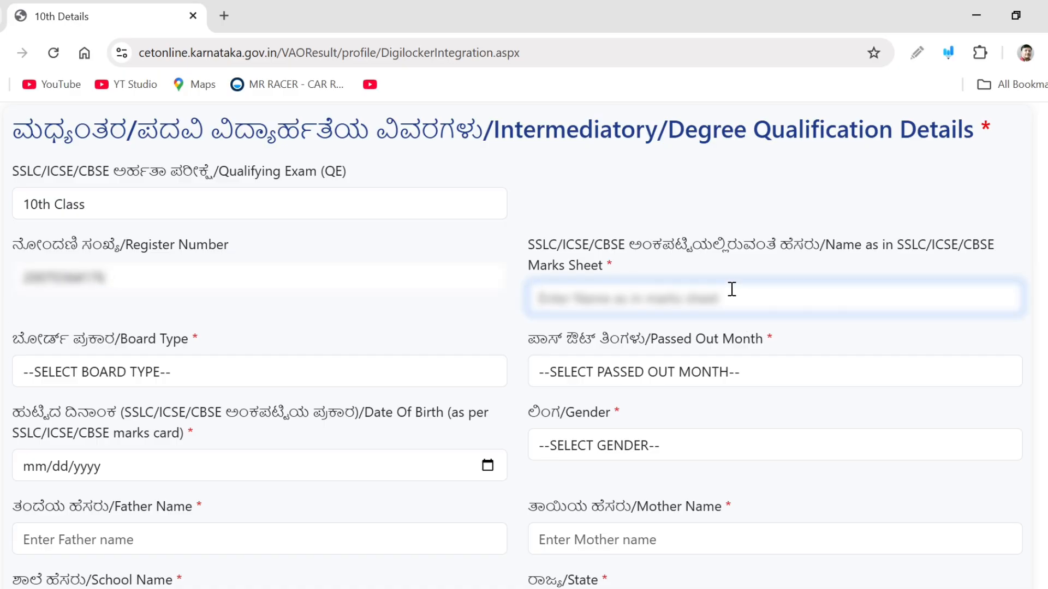
type("DHA")
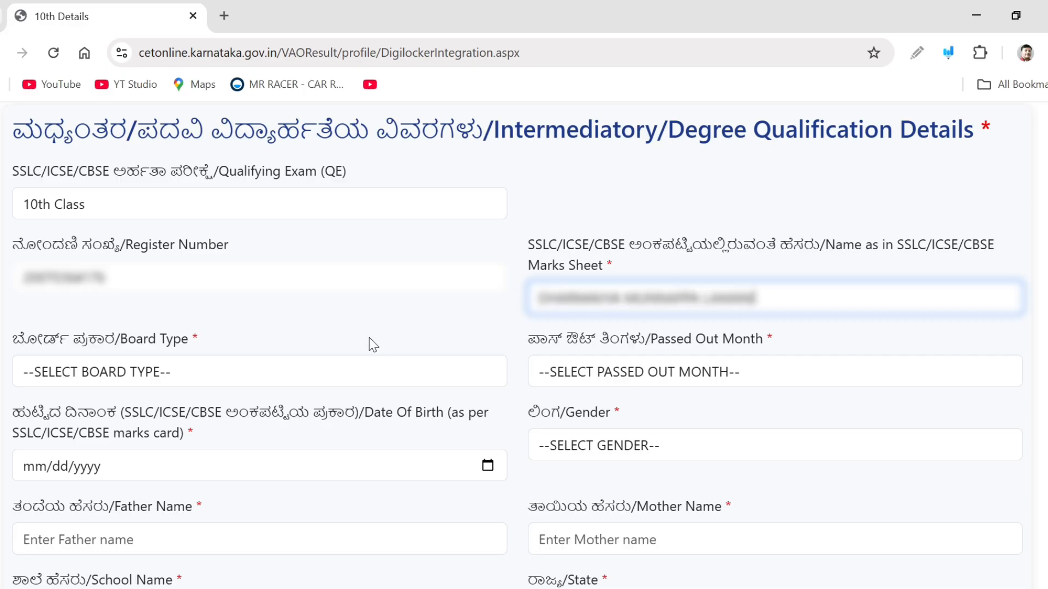
left_click(293, 372)
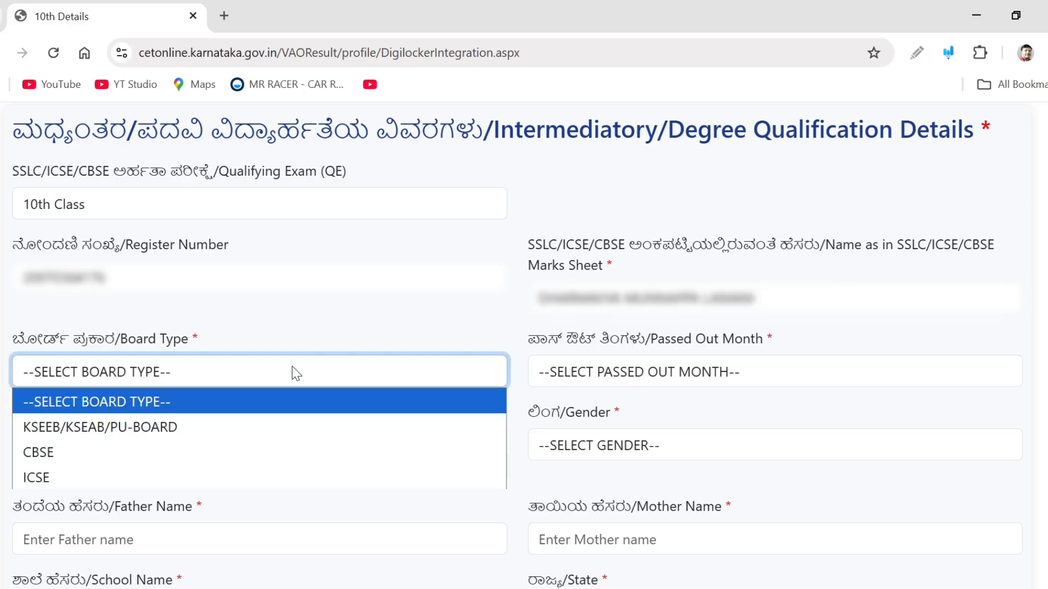
left_click(262, 432)
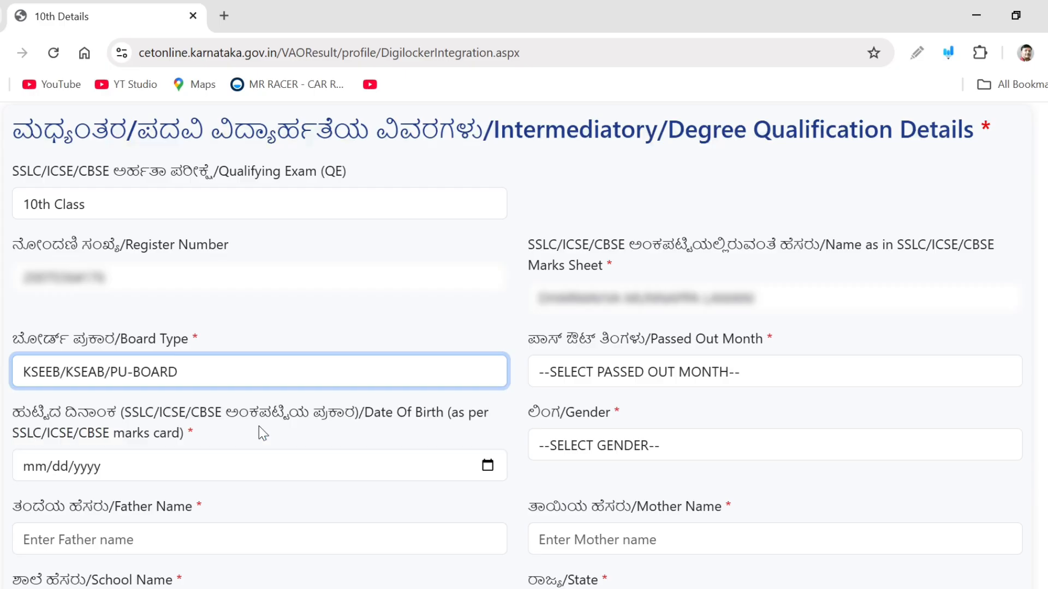
Set the Passed Out Month to April and enter the date of birth as per the marks card
left_click(620, 375)
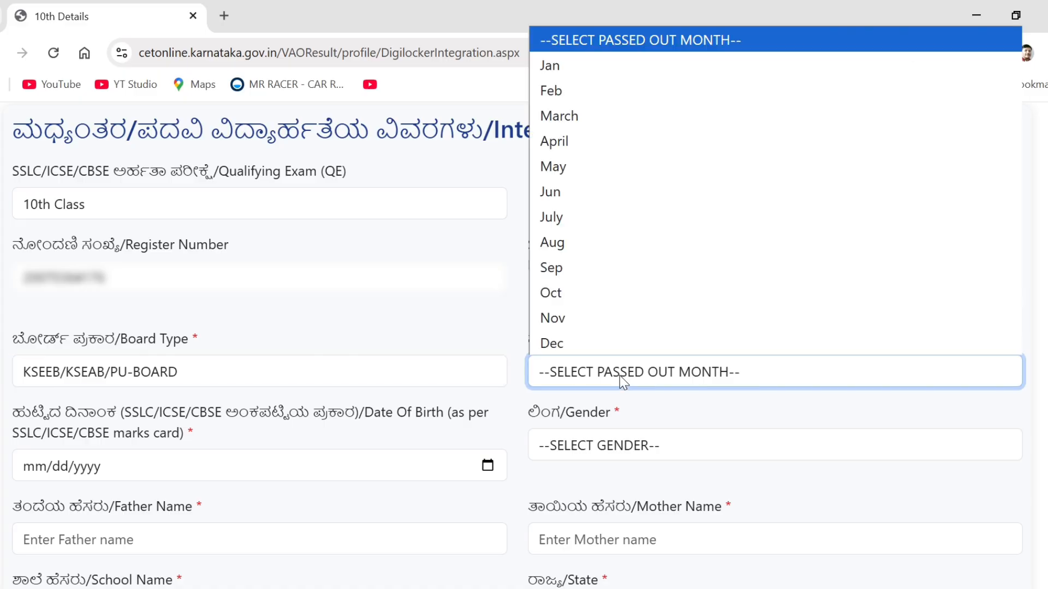
left_click(553, 143)
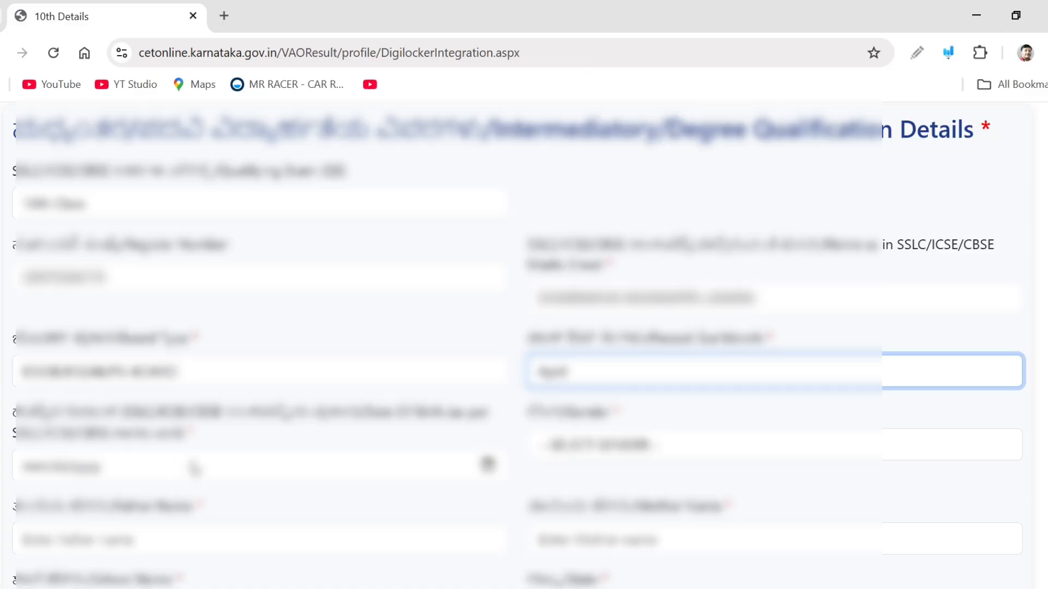
left_click(184, 468)
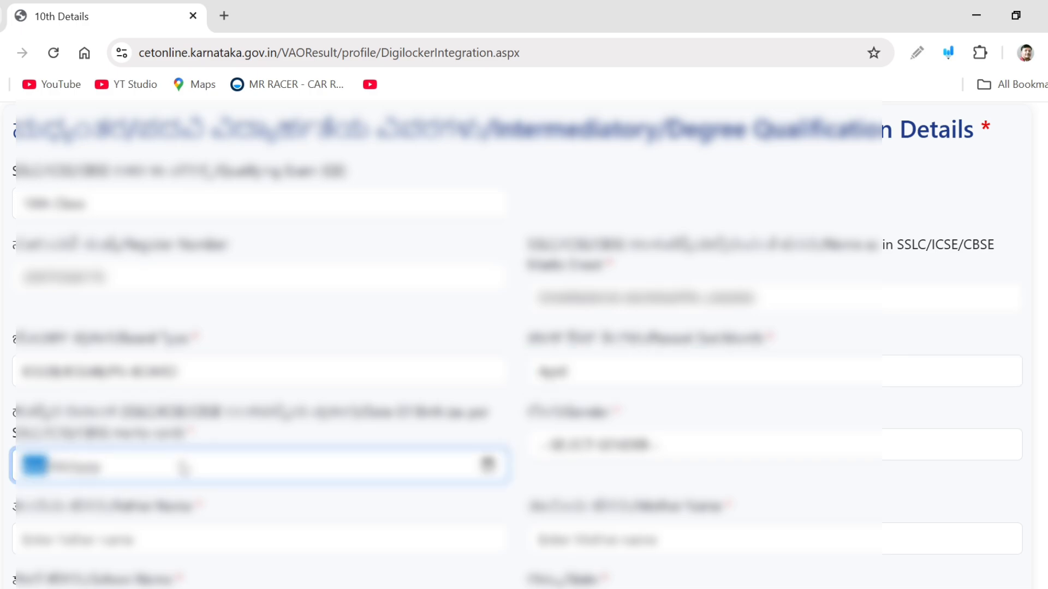
type("01")
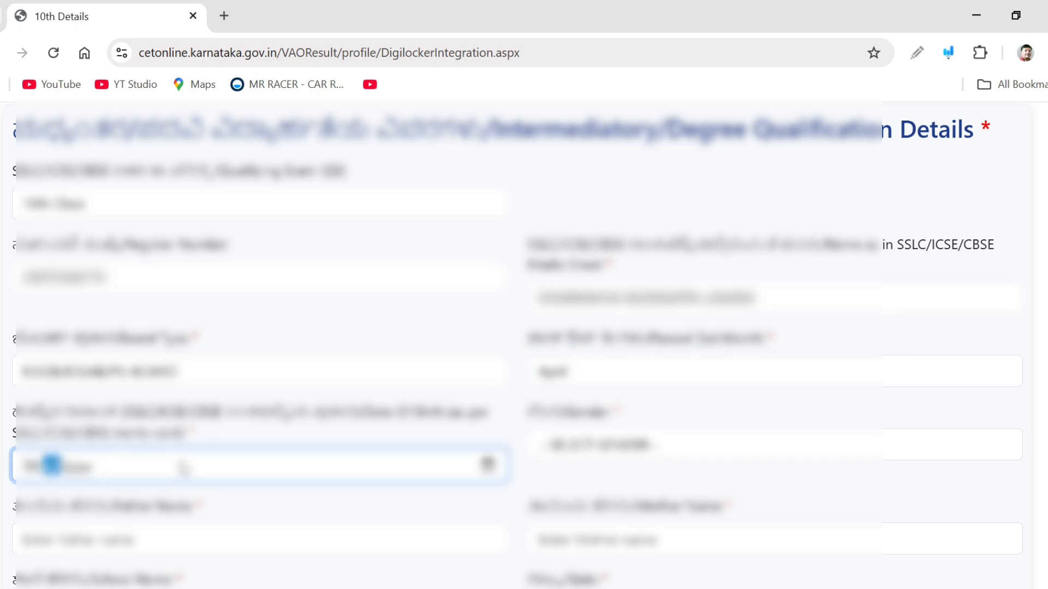
type("061")
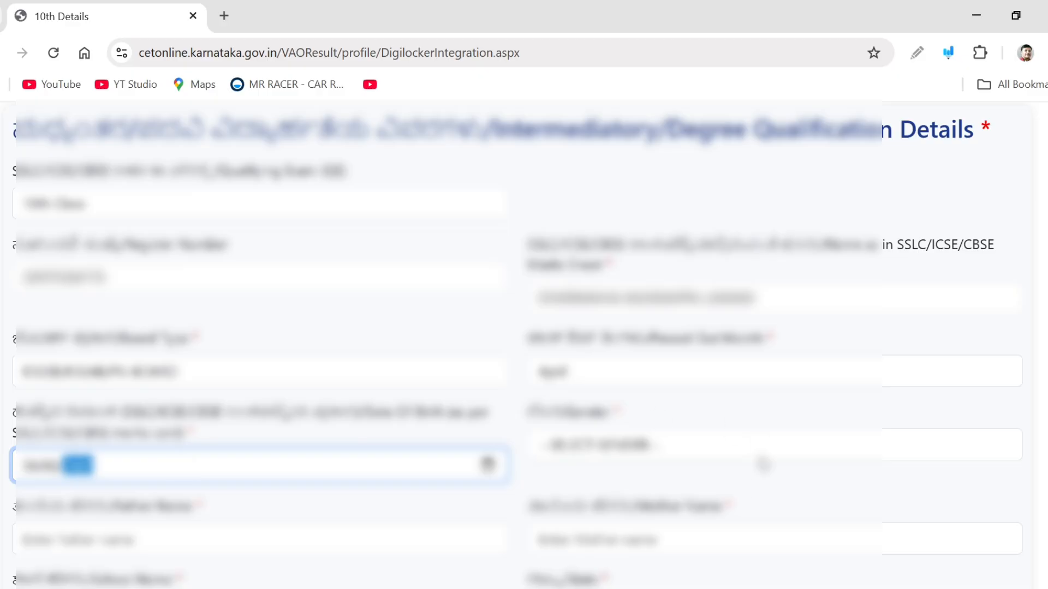
Select the candidate's gender in the qualifying exam details
left_click(682, 485)
left_click(655, 451)
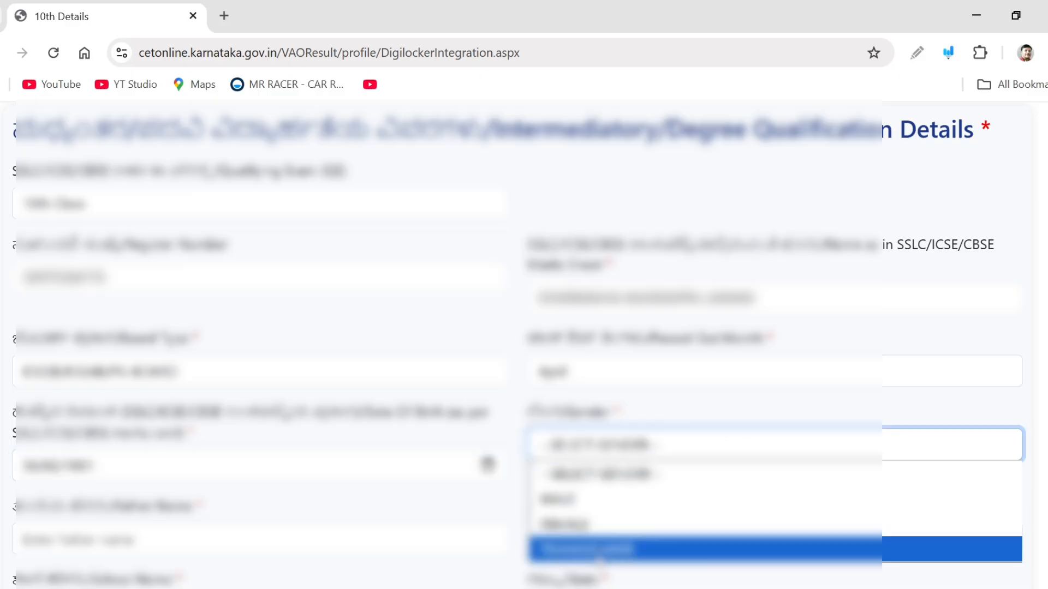
left_click(608, 523)
scroll(692, 484, "down", 2)
scroll(692, 484, "down", 4)
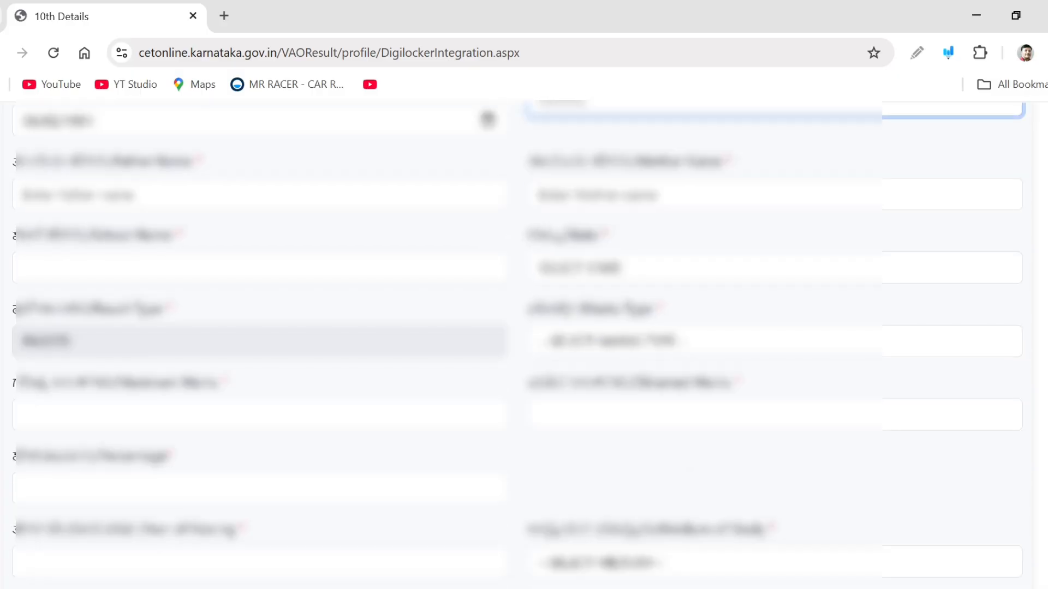
scroll(632, 252, "down", 1)
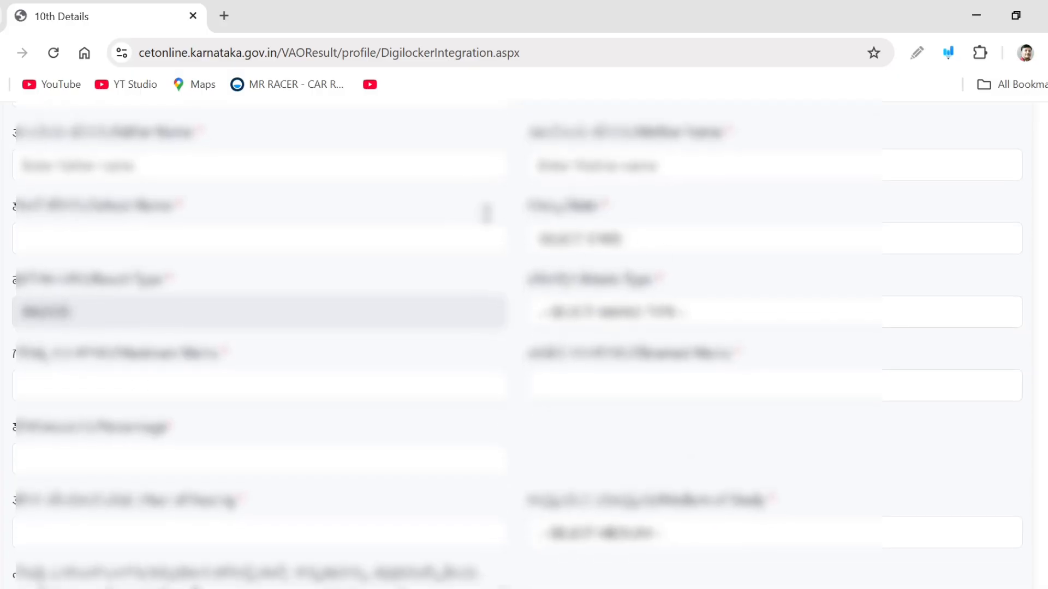
Fill in the father's name, mother's name and school name
left_click(381, 163)
left_click(552, 155)
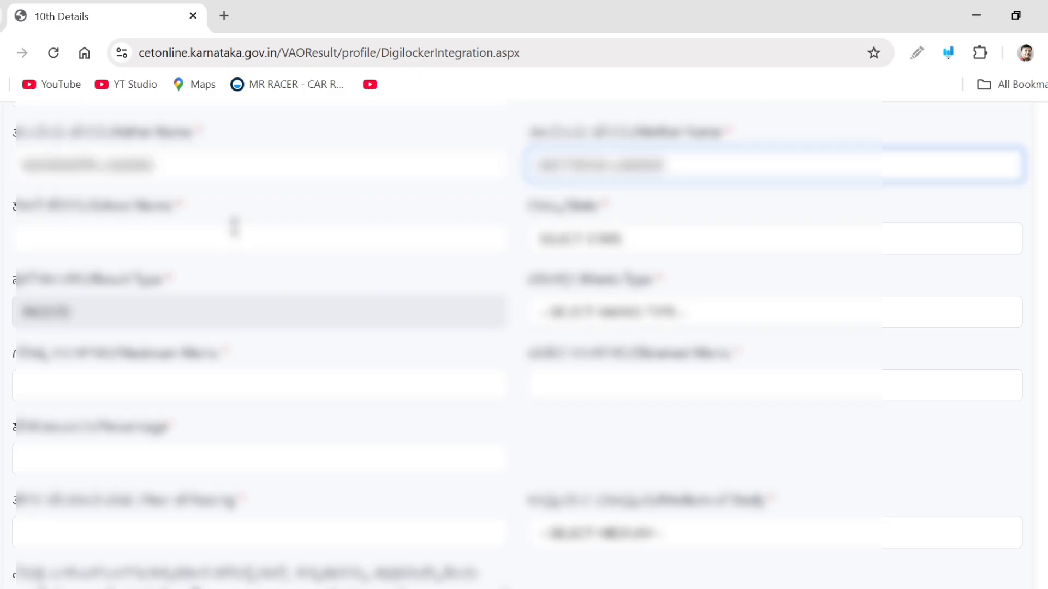
left_click(234, 226)
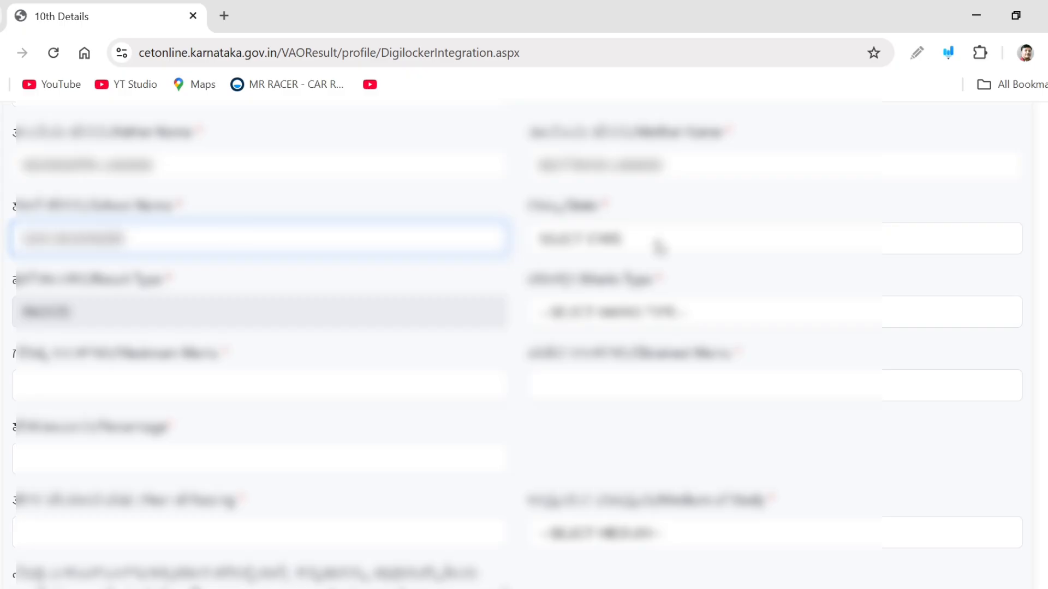
Set the school State to Karnataka and the Marks Type to MARKS
left_click(659, 247)
scroll(673, 470, "down", 3)
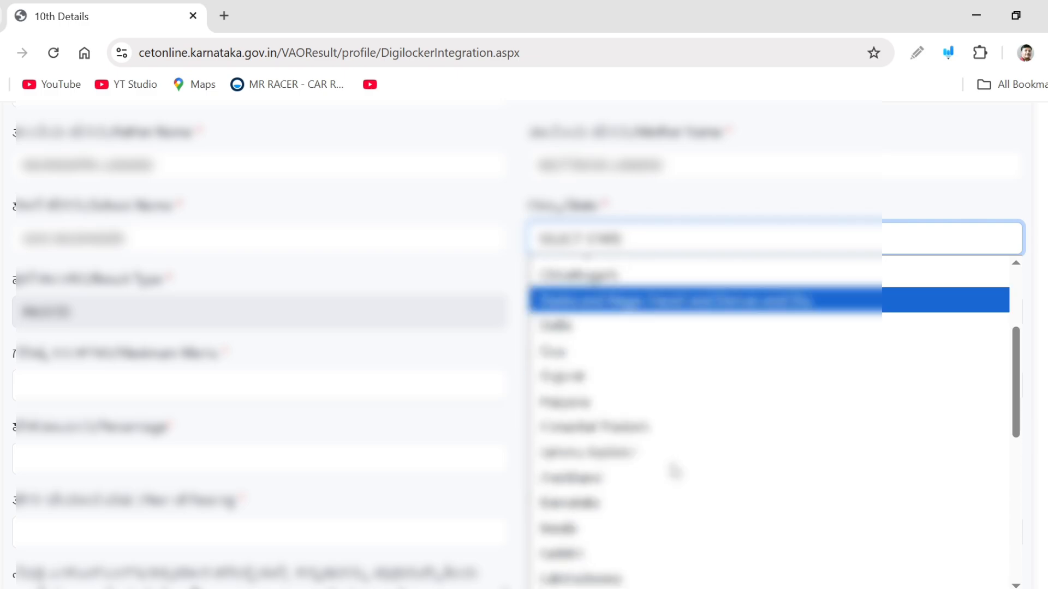
left_click(615, 513)
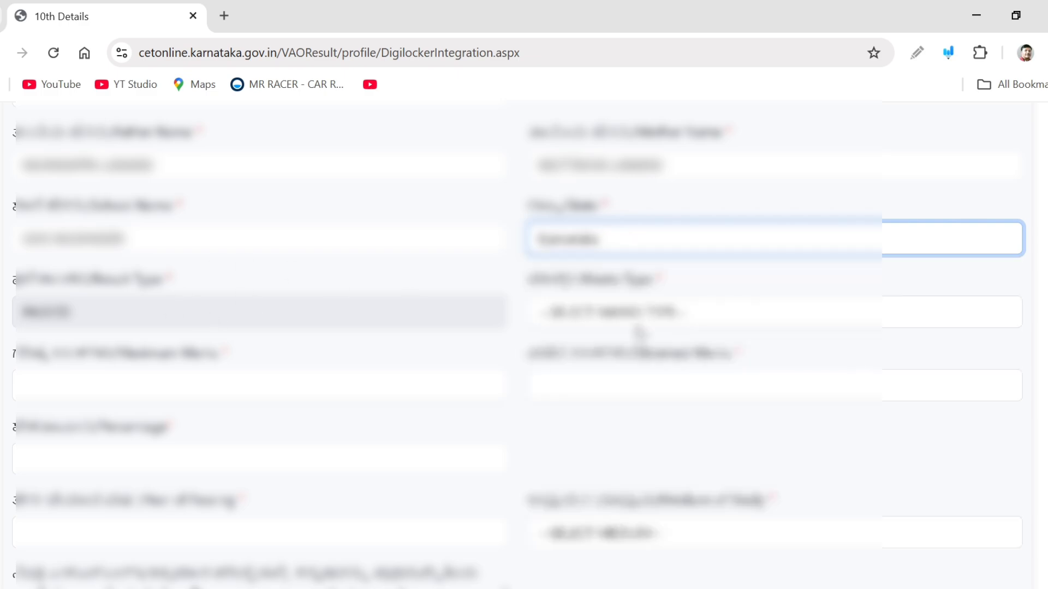
left_click(626, 327)
left_click(587, 375)
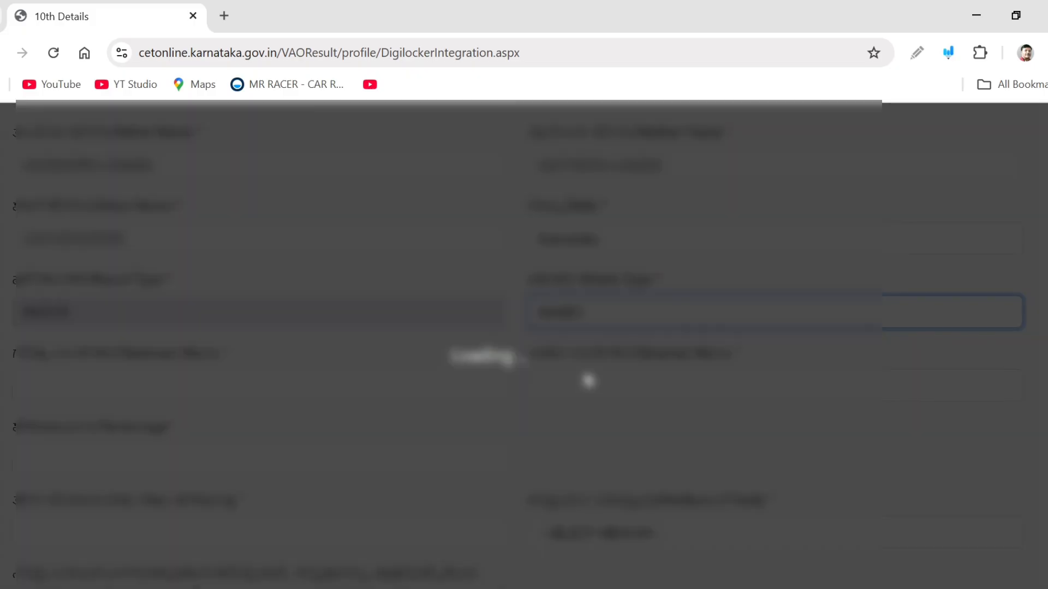
Enter 625 as overall maximum marks and 536 as overall obtained marks
scroll(591, 379, "down", 3)
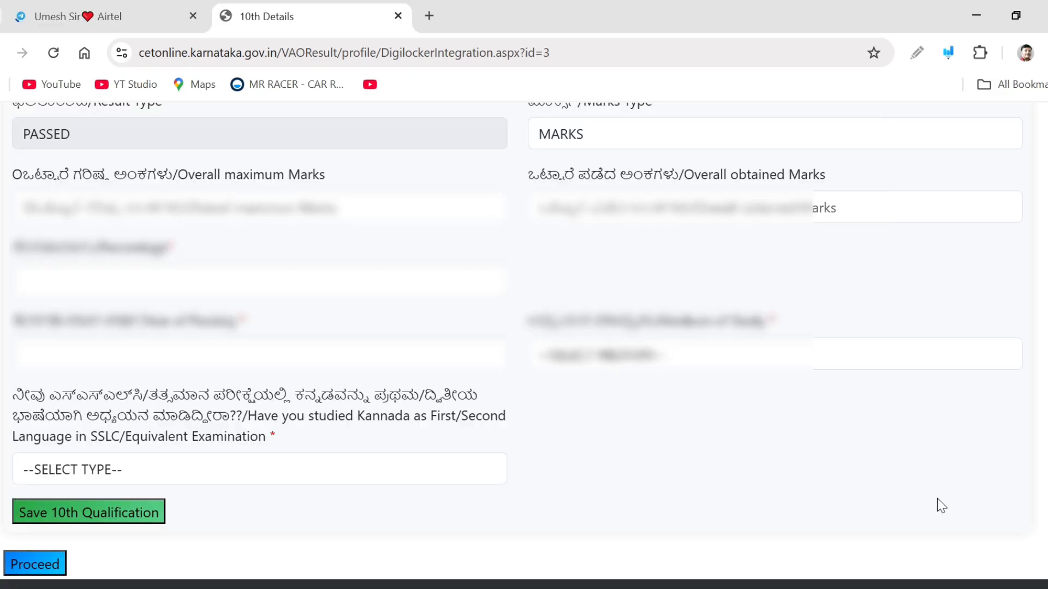
left_click(131, 203)
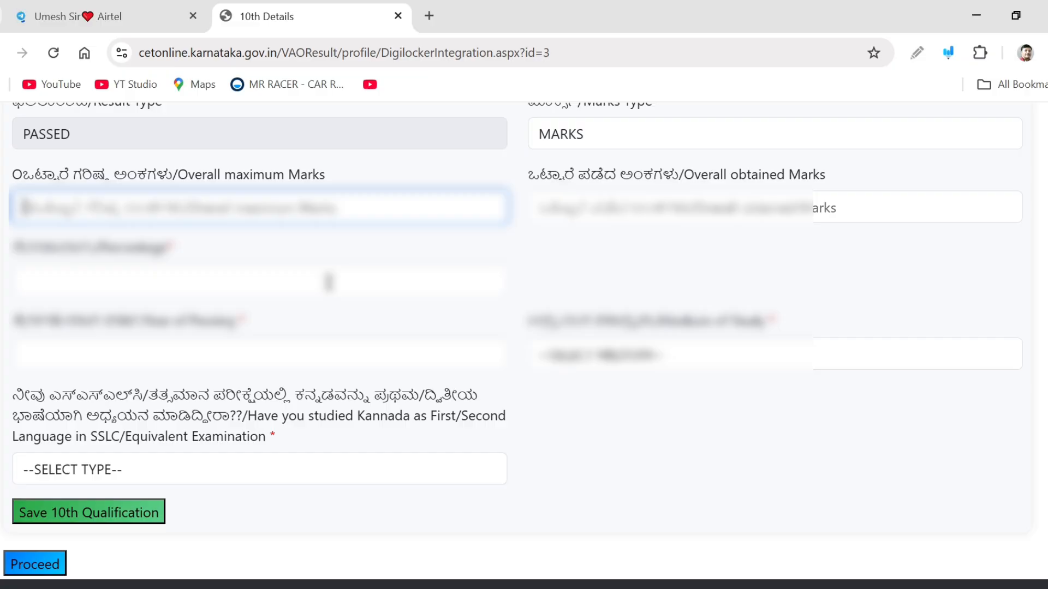
type("625")
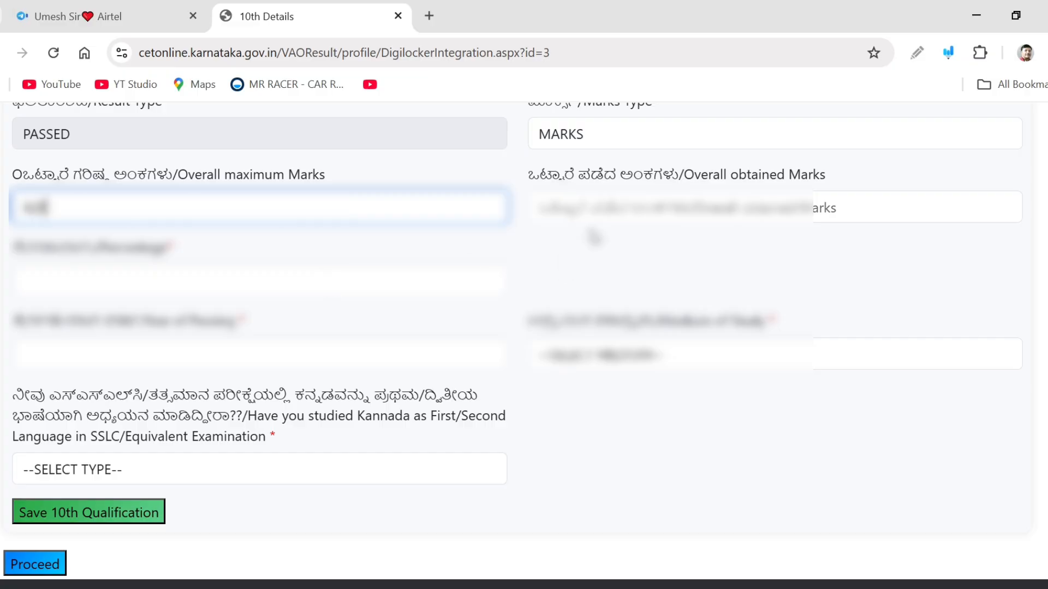
left_click(597, 203)
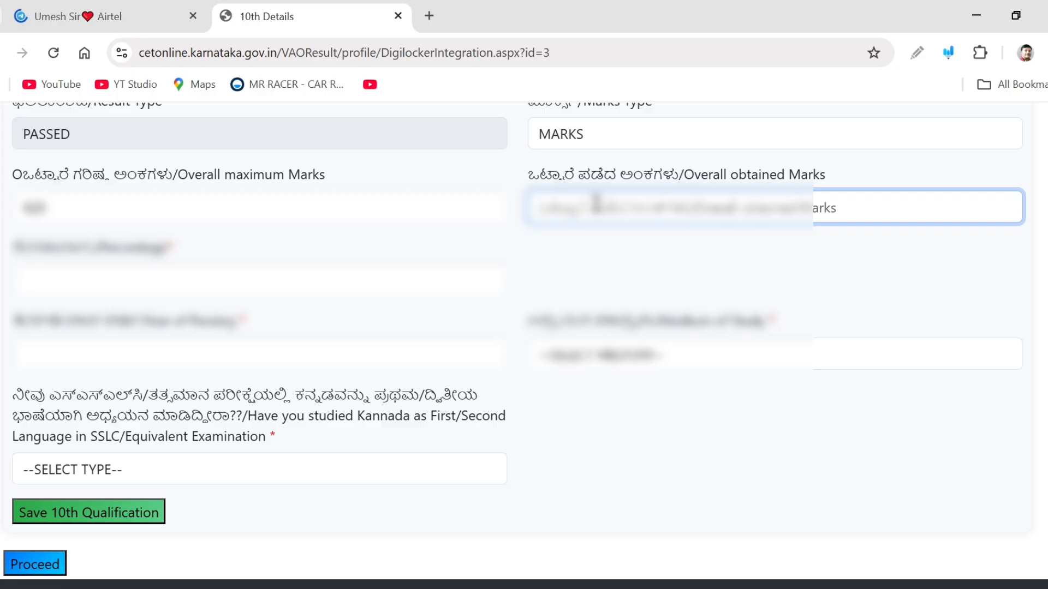
type("536")
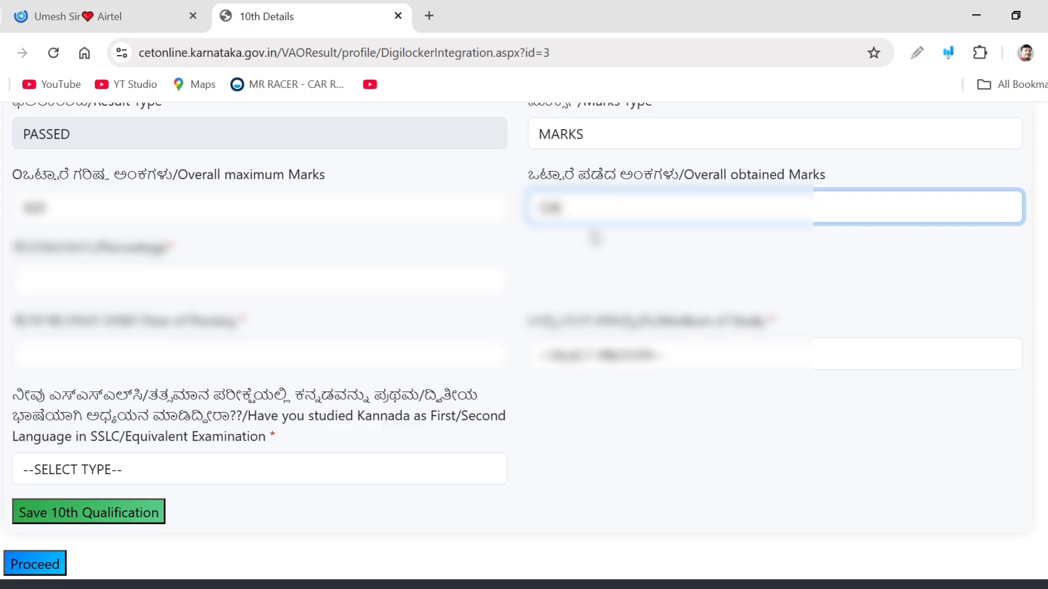
Enter 92.48 as the overall percentage in the 10th qualification details
left_click(588, 250)
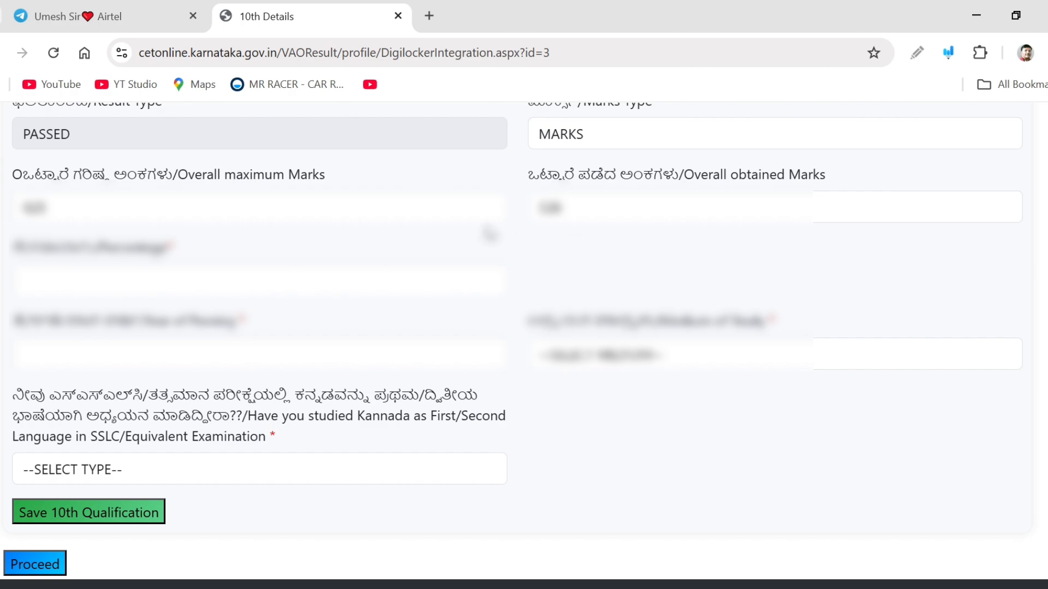
left_click(163, 274)
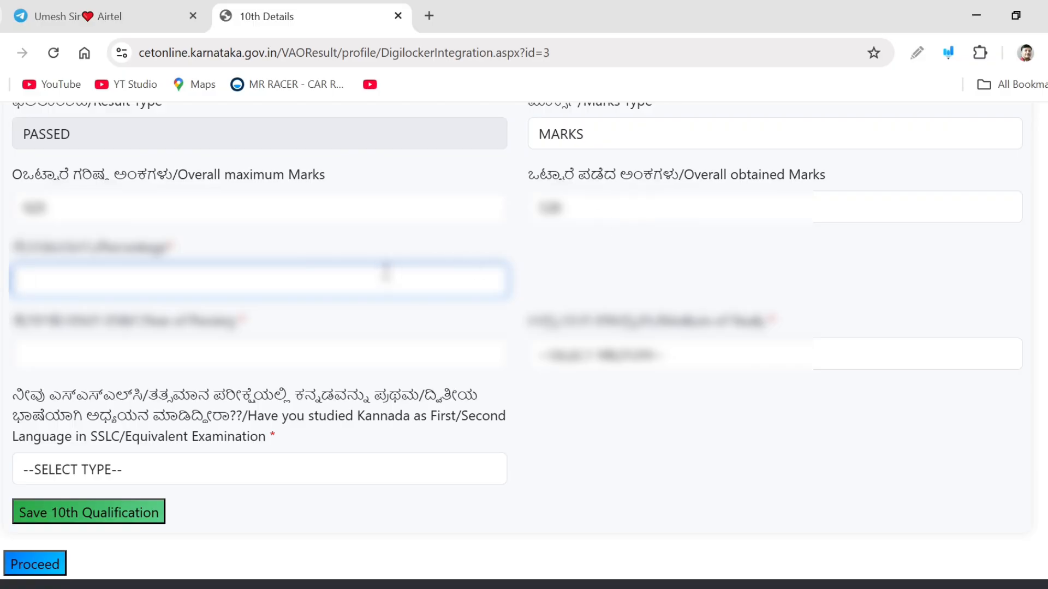
type("92")
type(".48")
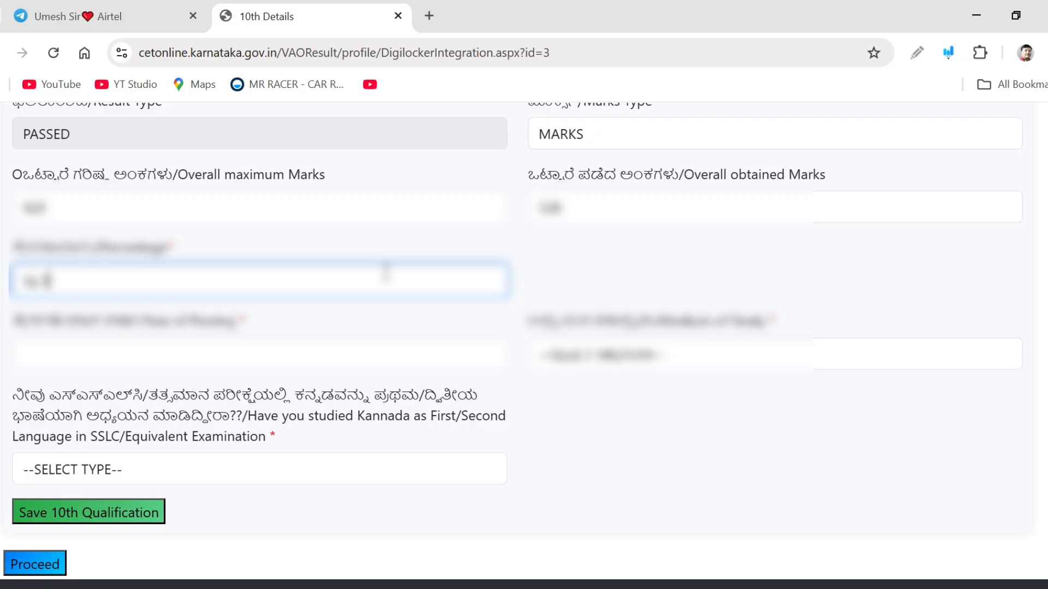
Enter 2011 as the year of passing
left_click(401, 324)
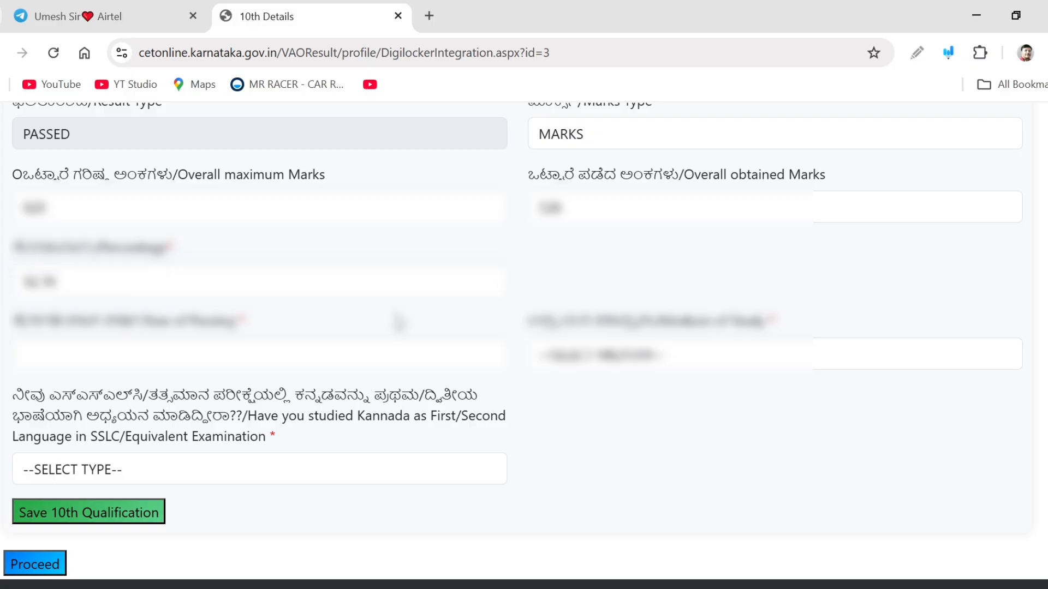
scroll(168, 292, "down", 2)
left_click(121, 265)
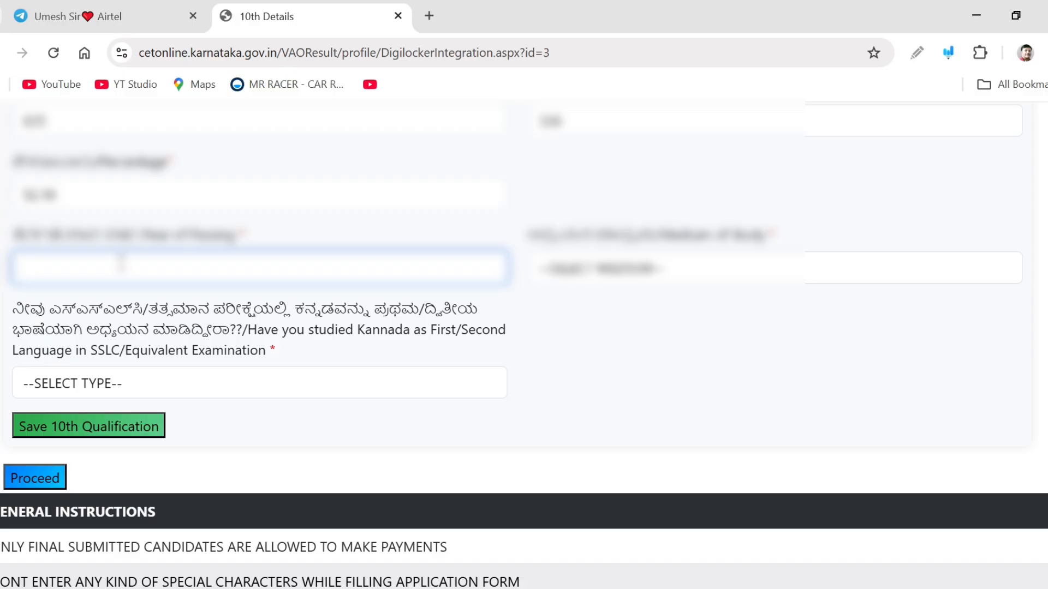
type("2011")
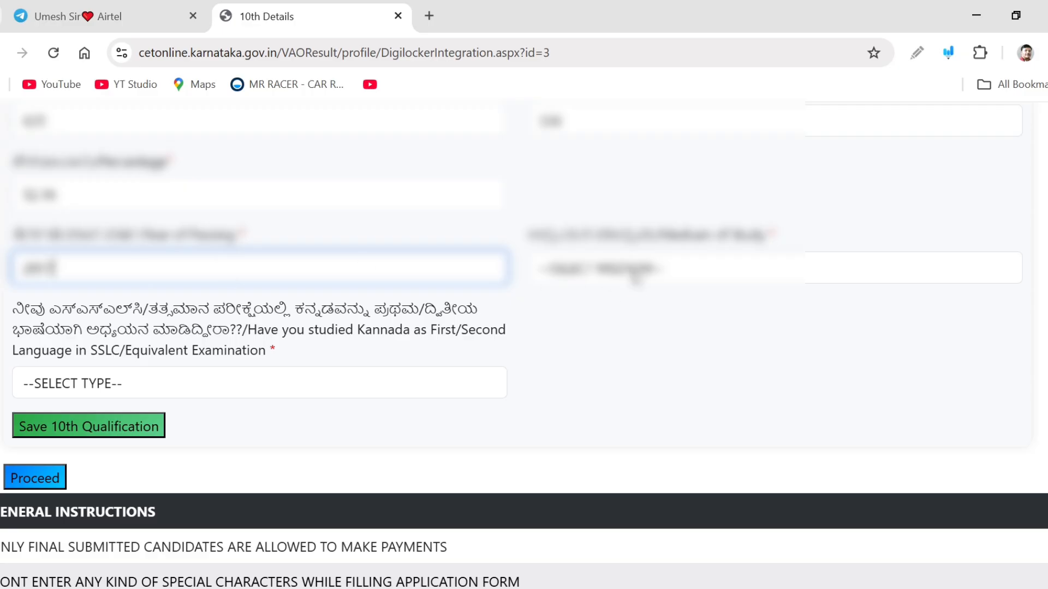
Select the medium of study and answer YES to having studied Kannada as first or second language in SSLC
left_click(632, 275)
left_click(603, 323)
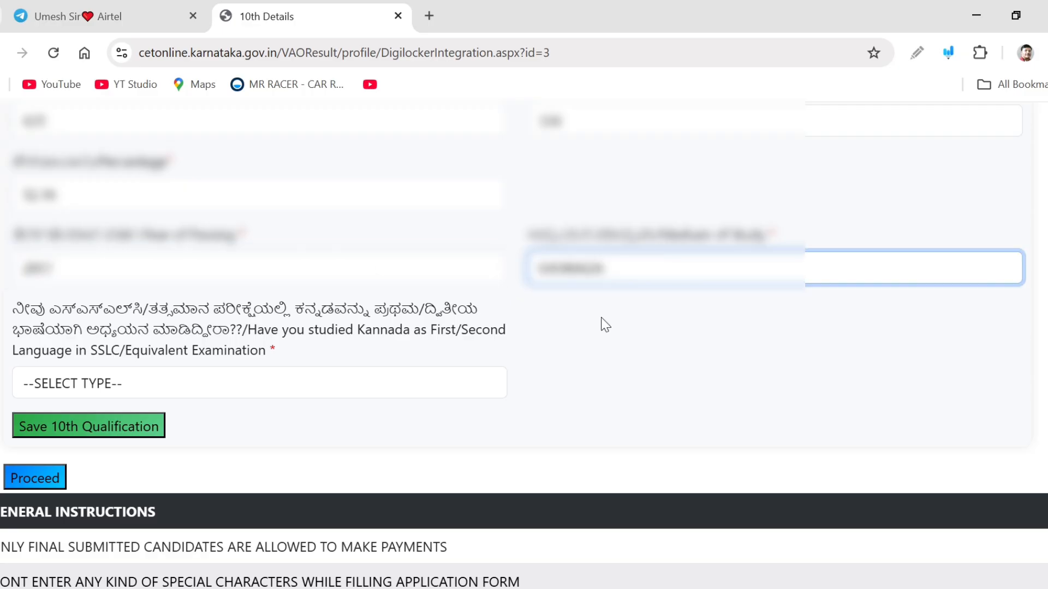
scroll(604, 326, "down", 1)
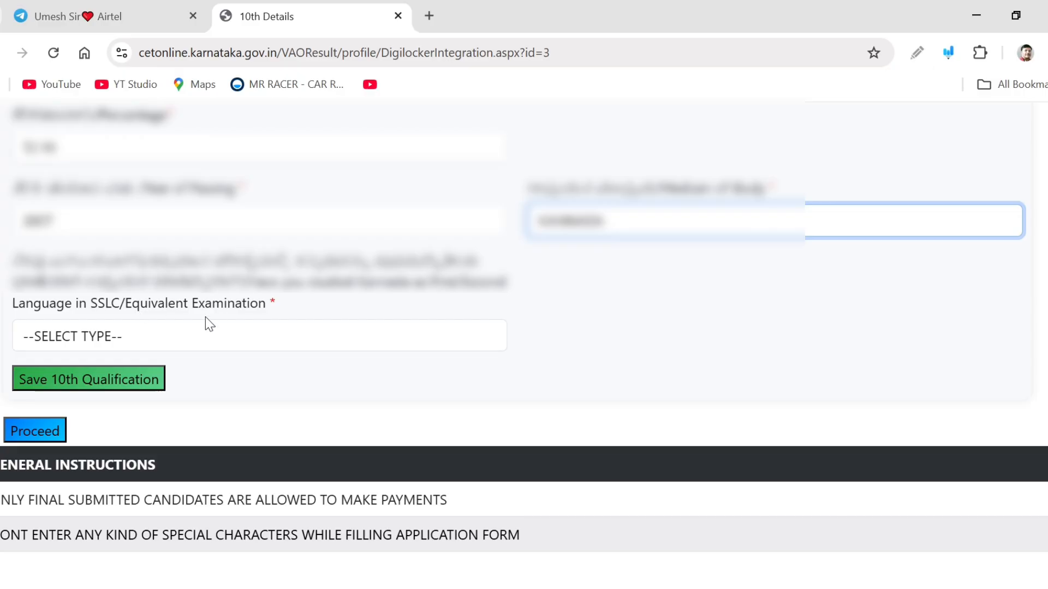
left_click(206, 338)
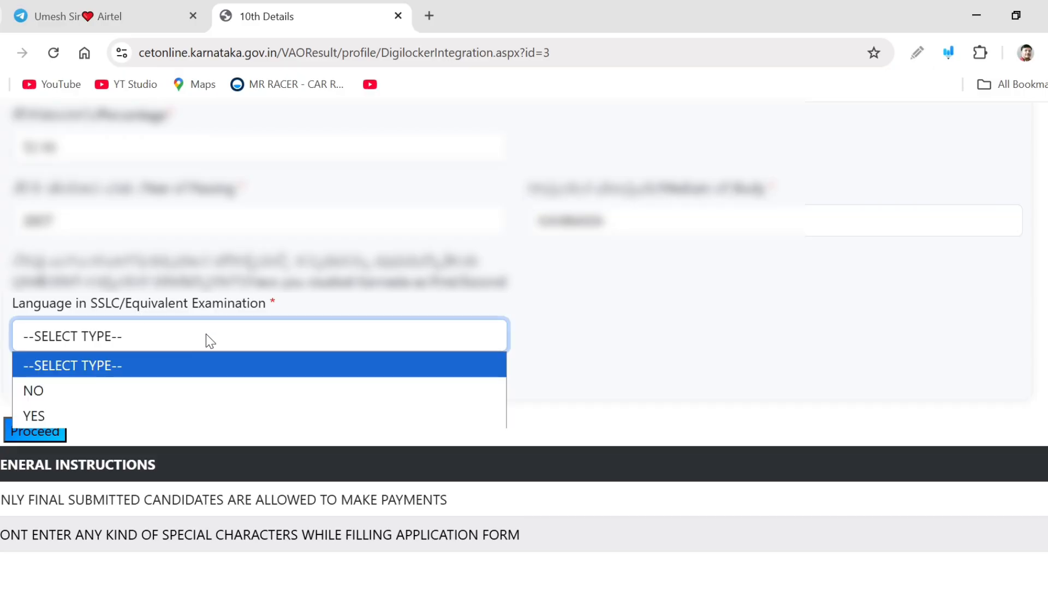
left_click(167, 416)
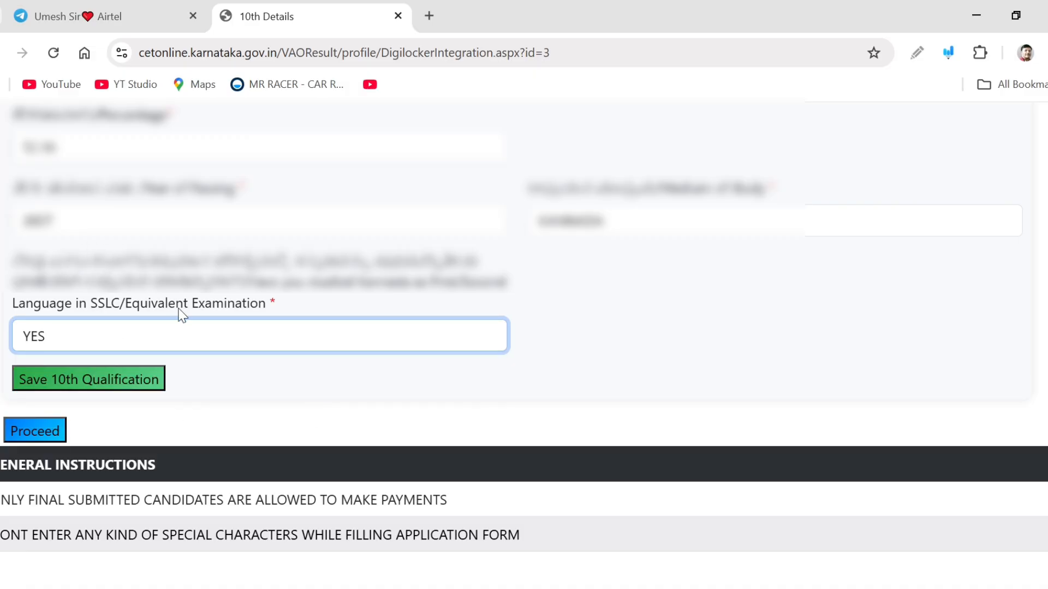
Save the 10th qualification details and proceed to the reservation step
left_click(111, 384)
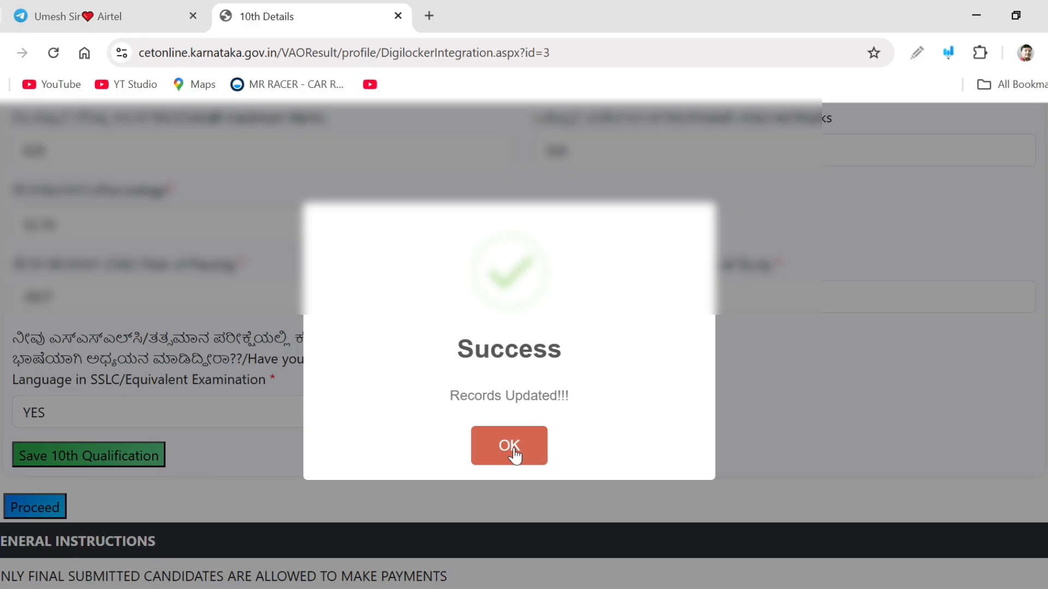
left_click(513, 455)
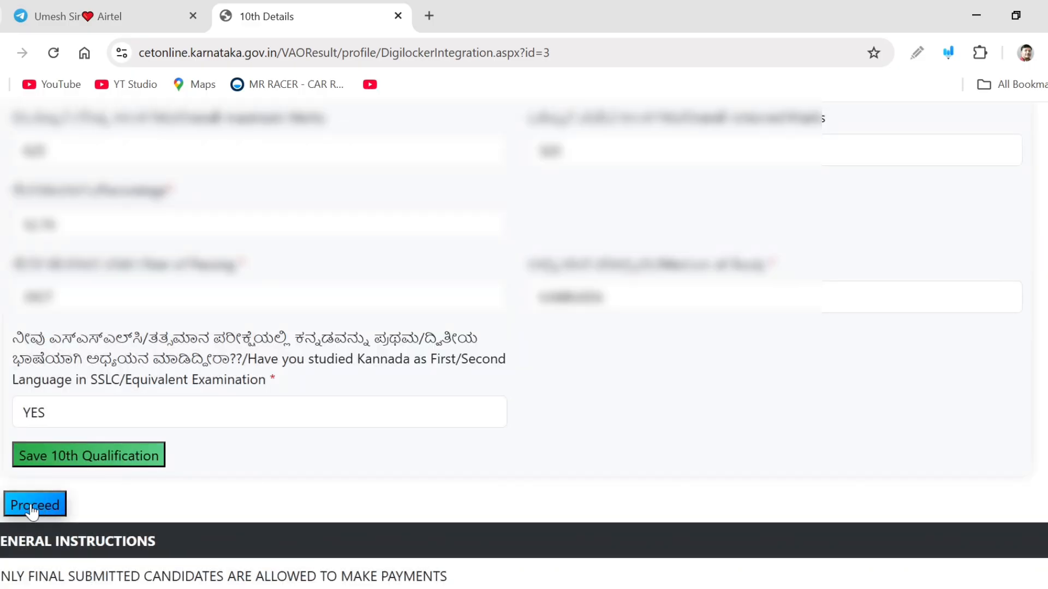
left_click(33, 508)
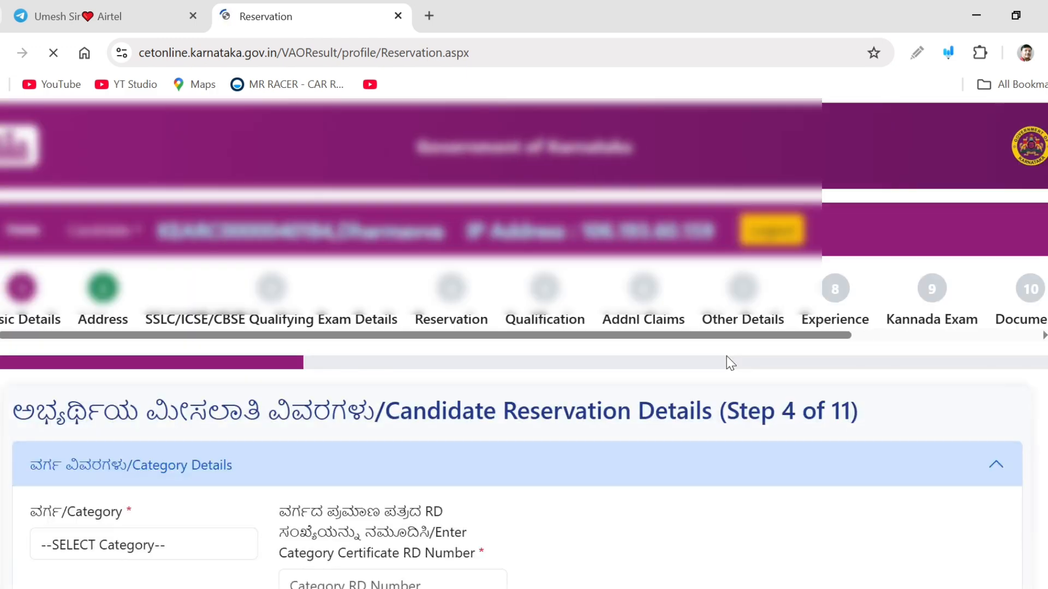
Set the reservation category to SC
scroll(577, 468, "down", 4)
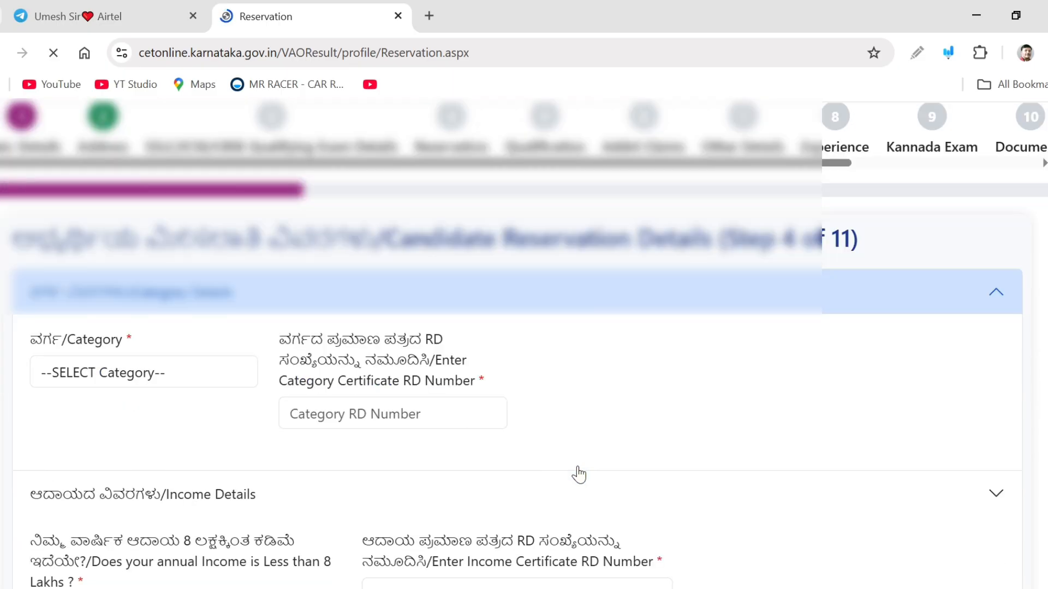
scroll(581, 471, "up", 1)
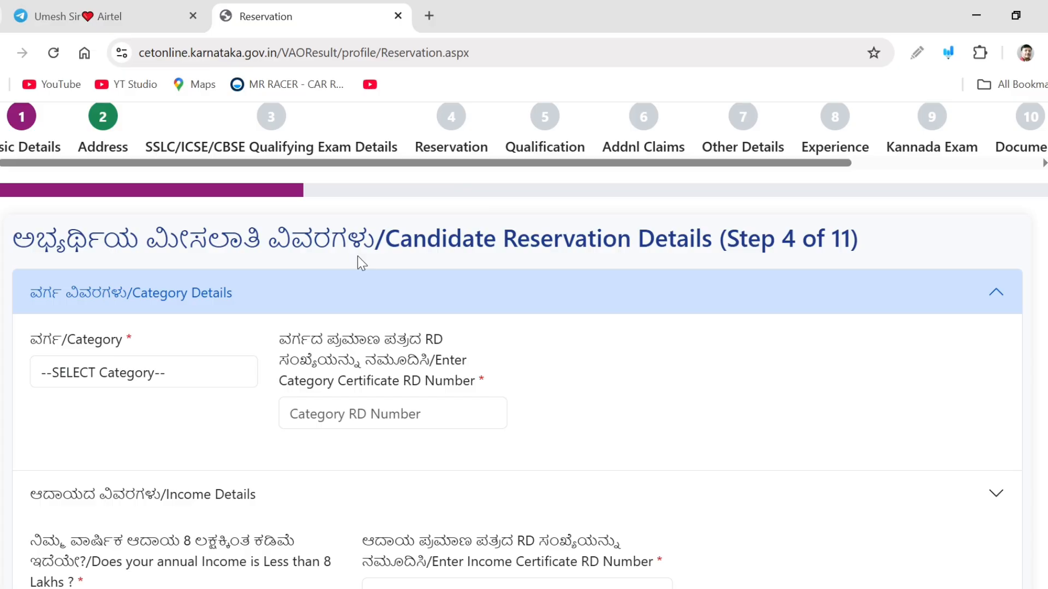
scroll(486, 273, "down", 1)
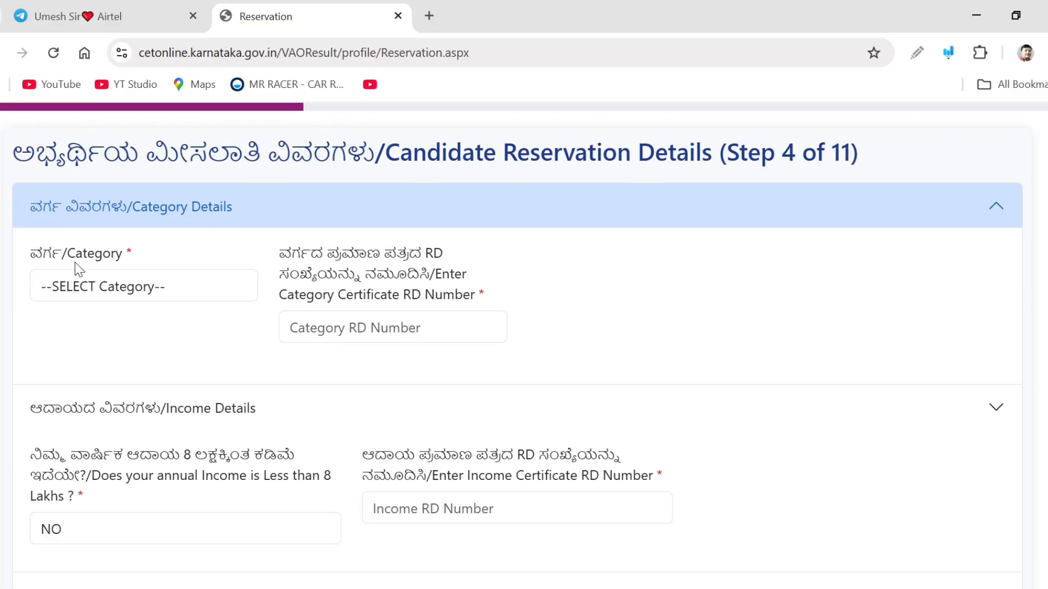
left_click(136, 297)
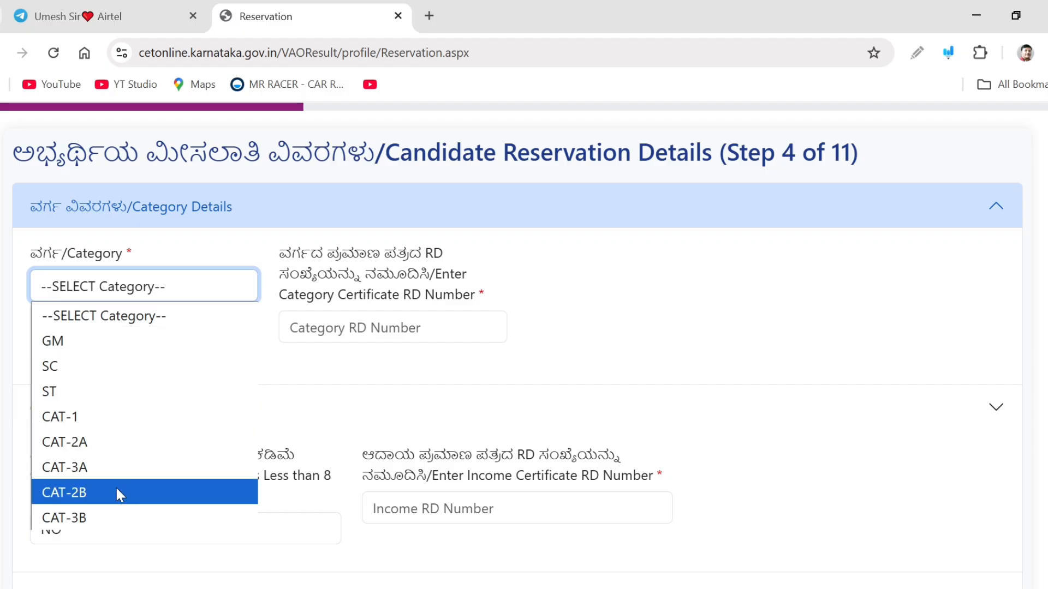
left_click(58, 372)
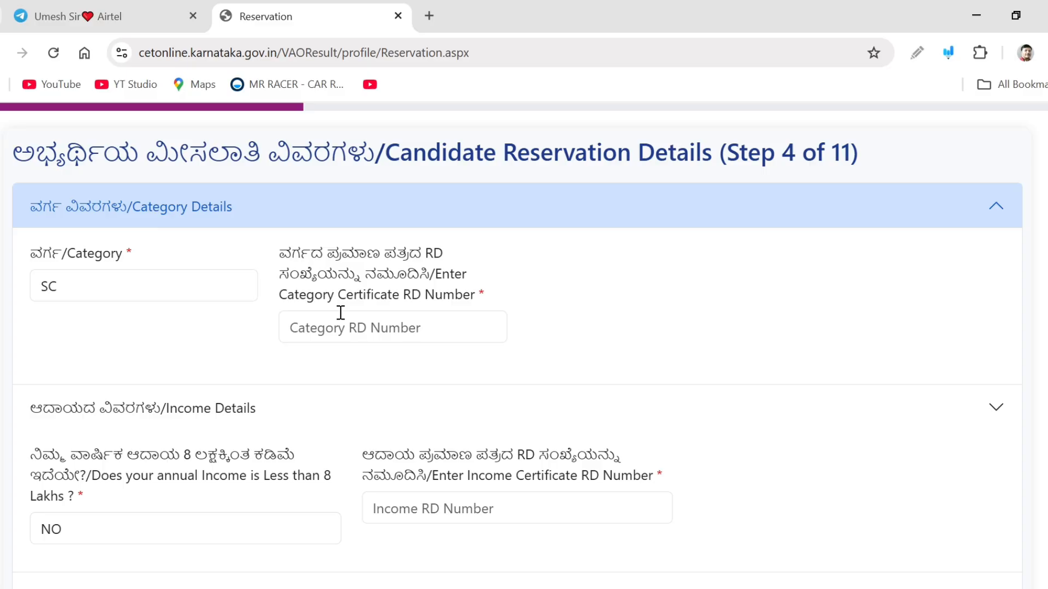
Enter the category certificate RD number by pasting it after the RD prefix
left_click(341, 314)
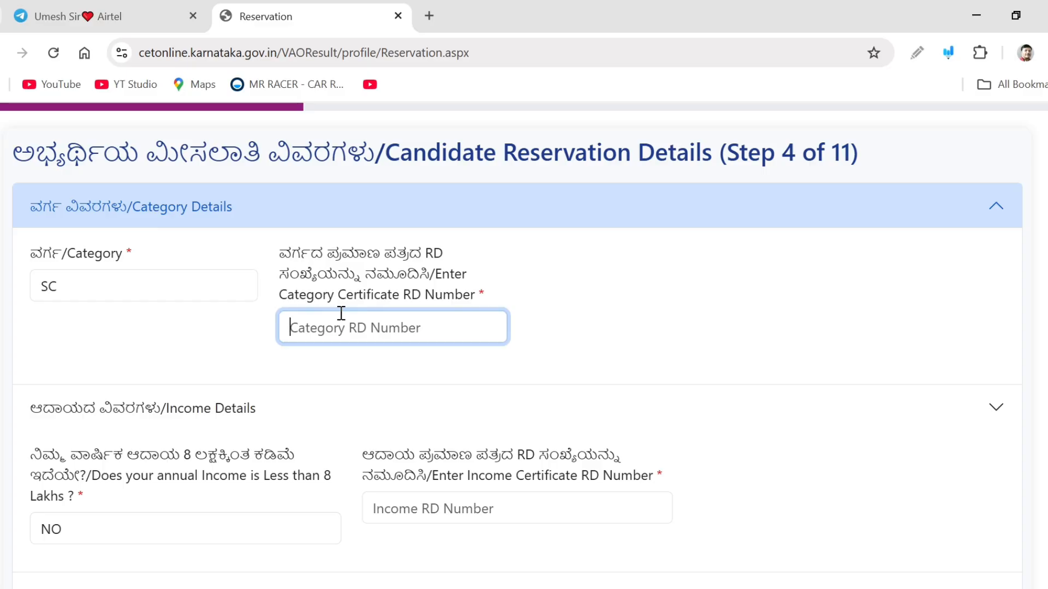
type("RD")
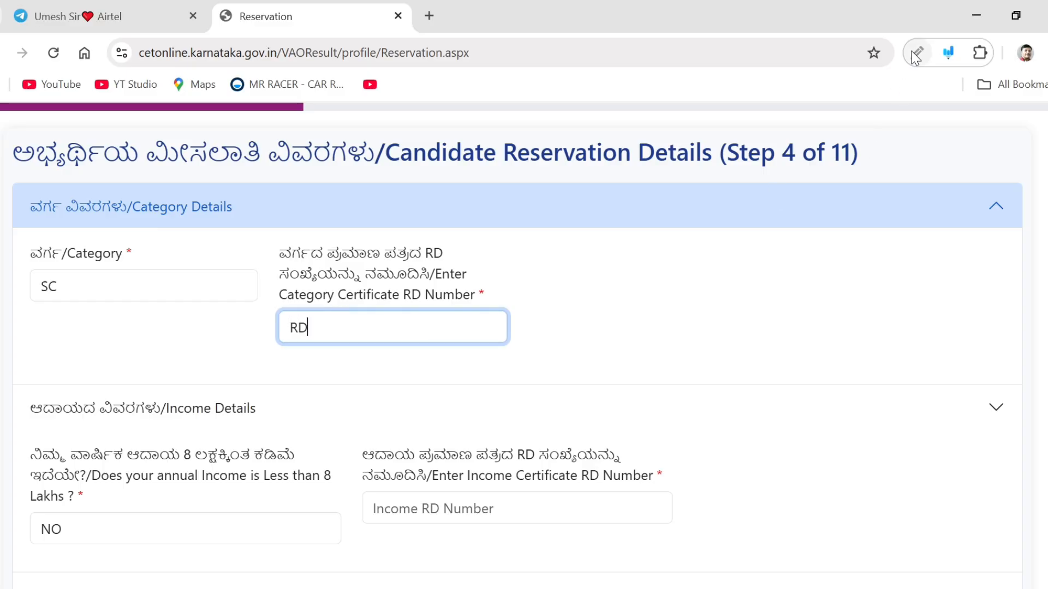
key("ctrl+v")
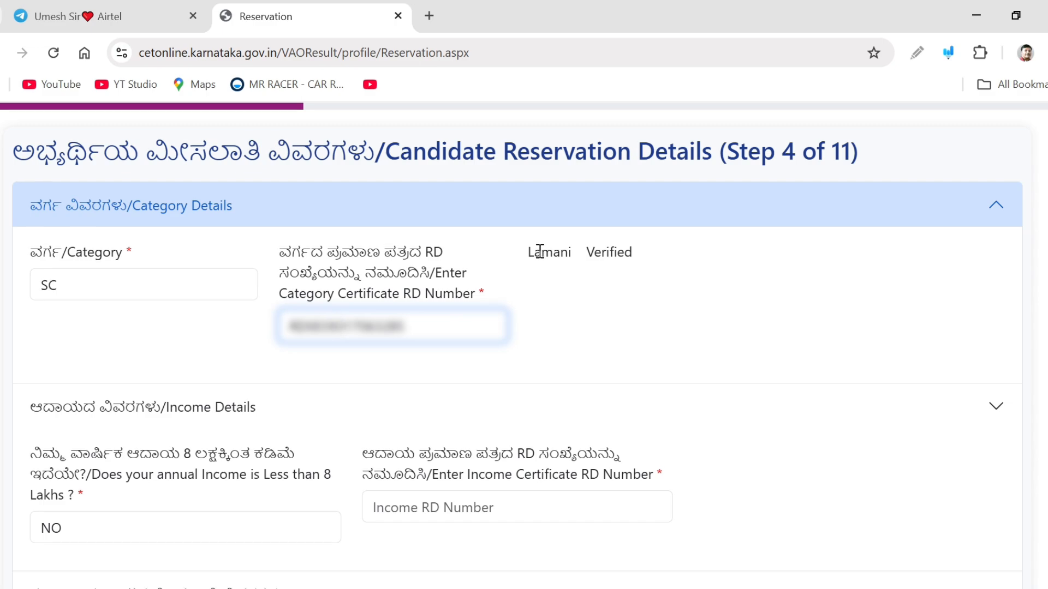
Answer YES to annual income below 8 lakhs and enter the income certificate RD number
scroll(548, 265, "down", 3)
scroll(550, 267, "down", 2)
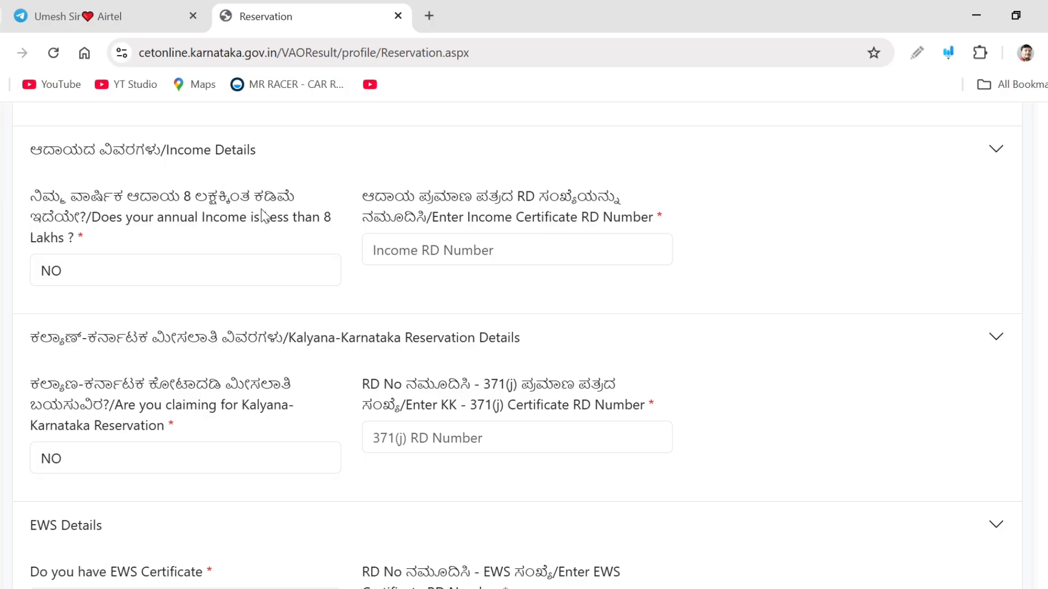
left_click(215, 268)
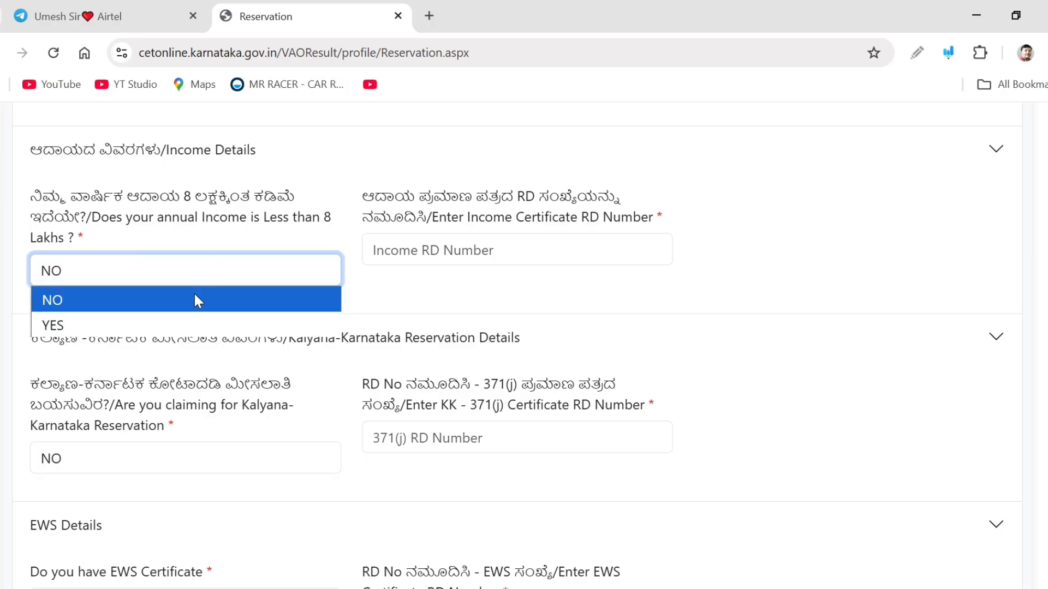
left_click(163, 325)
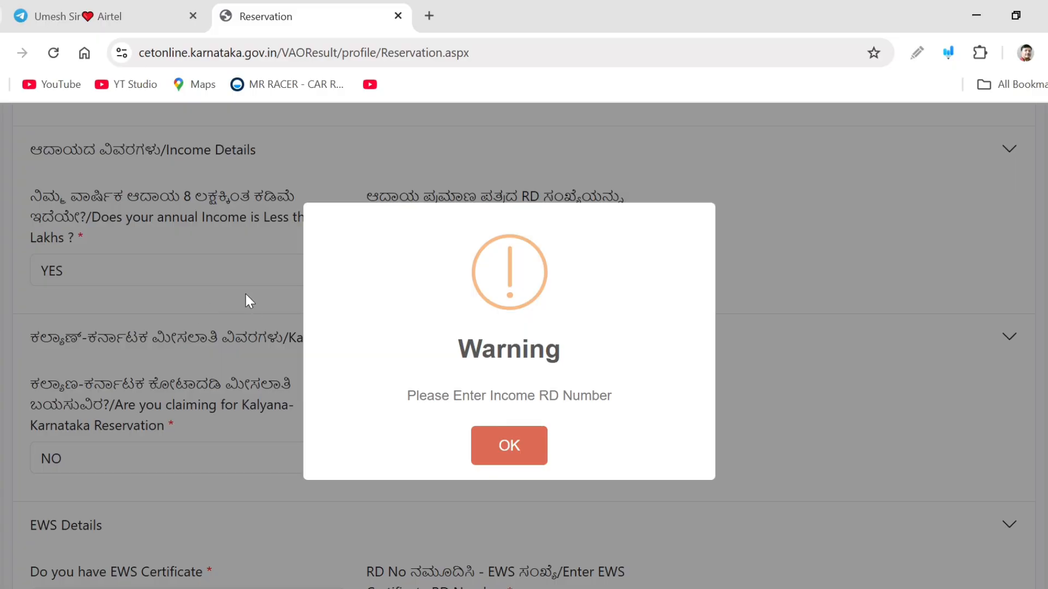
left_click(527, 457)
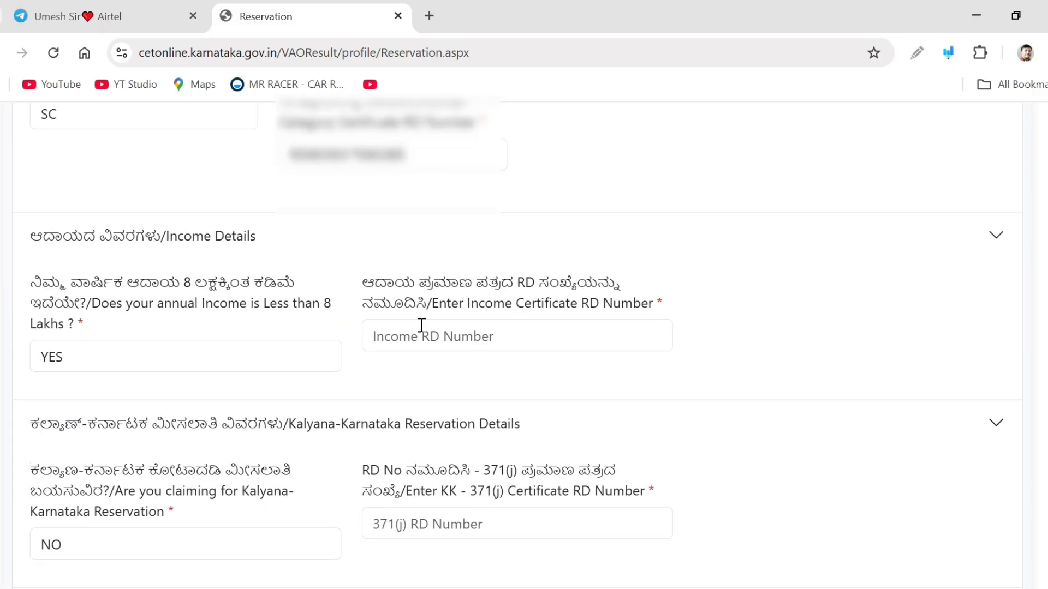
left_click(421, 326)
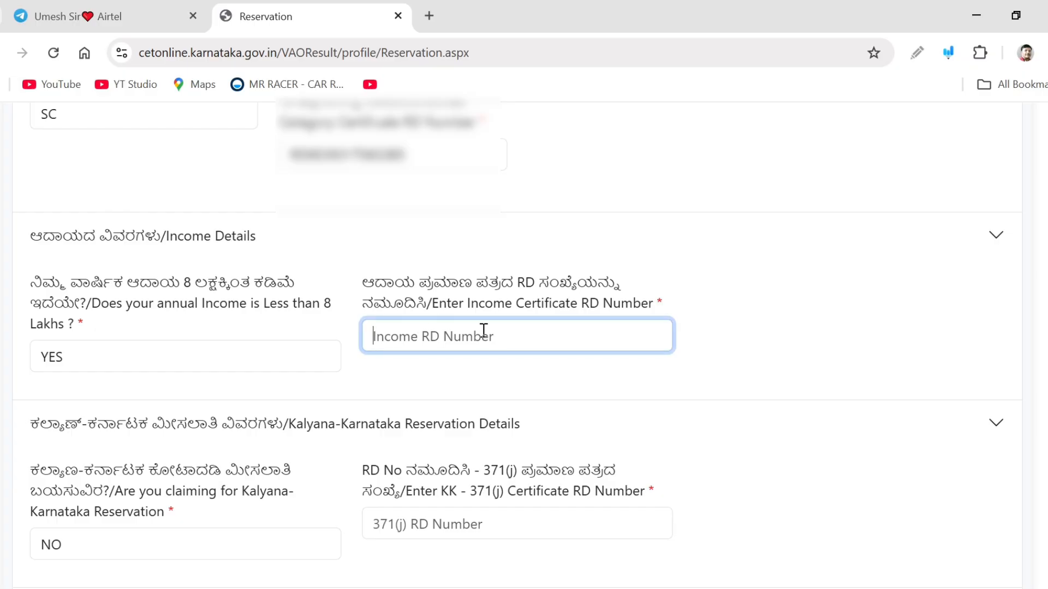
type("RD")
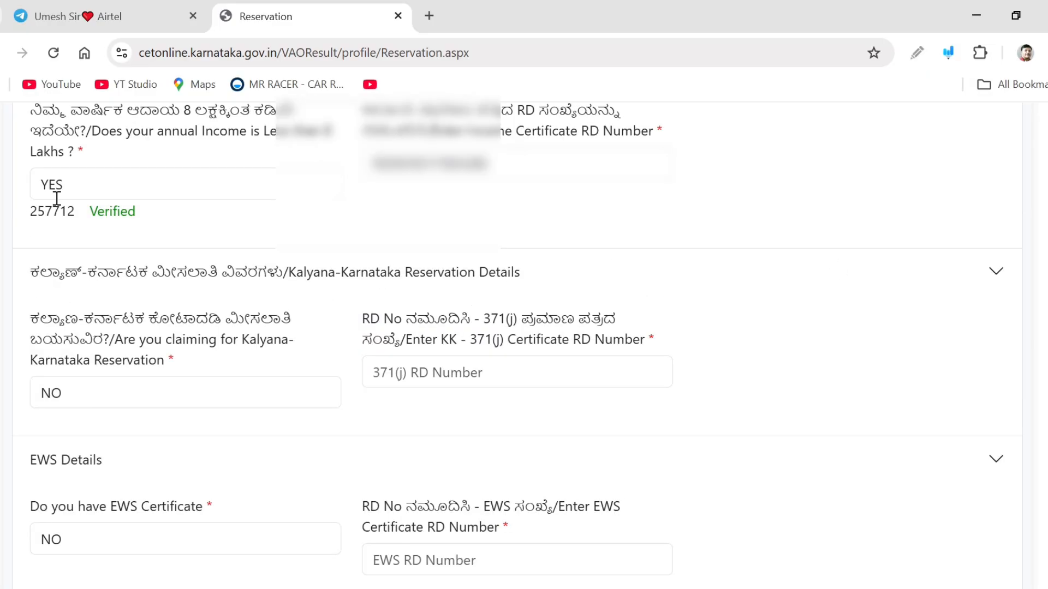
Keep Kalyana-Karnataka reservation at NO, save the reservation details and proceed to the qualification step
scroll(342, 247, "down", 2)
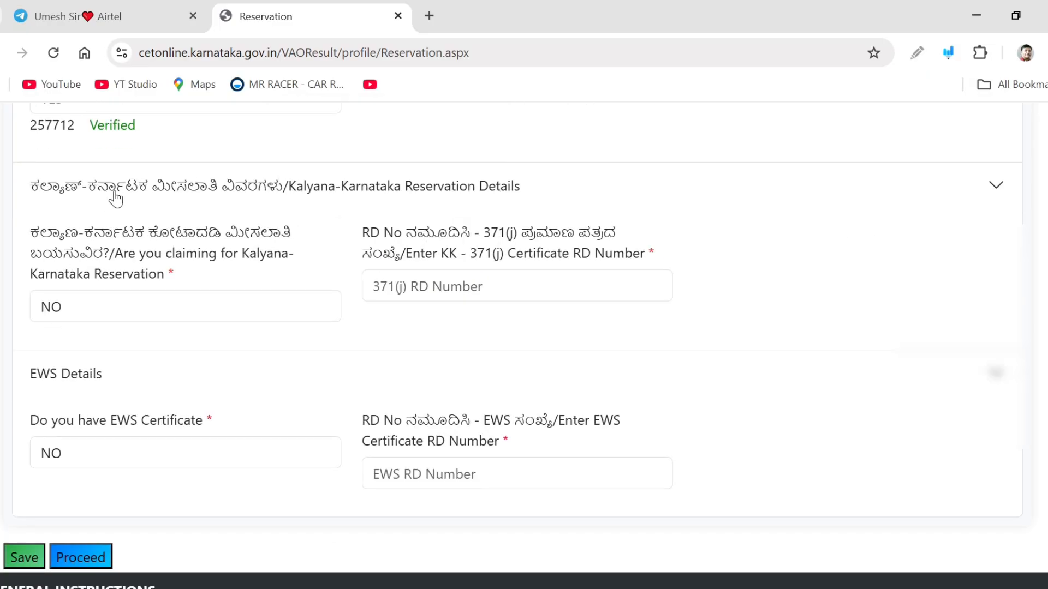
scroll(322, 222, "down", 2)
scroll(322, 223, "up", 2)
left_click(91, 312)
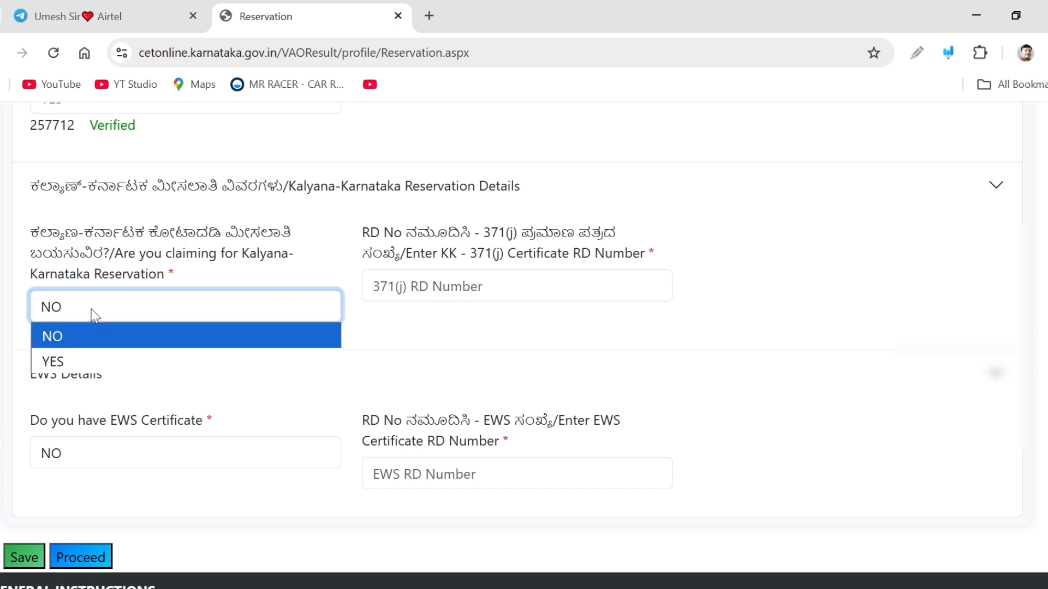
left_click(92, 310)
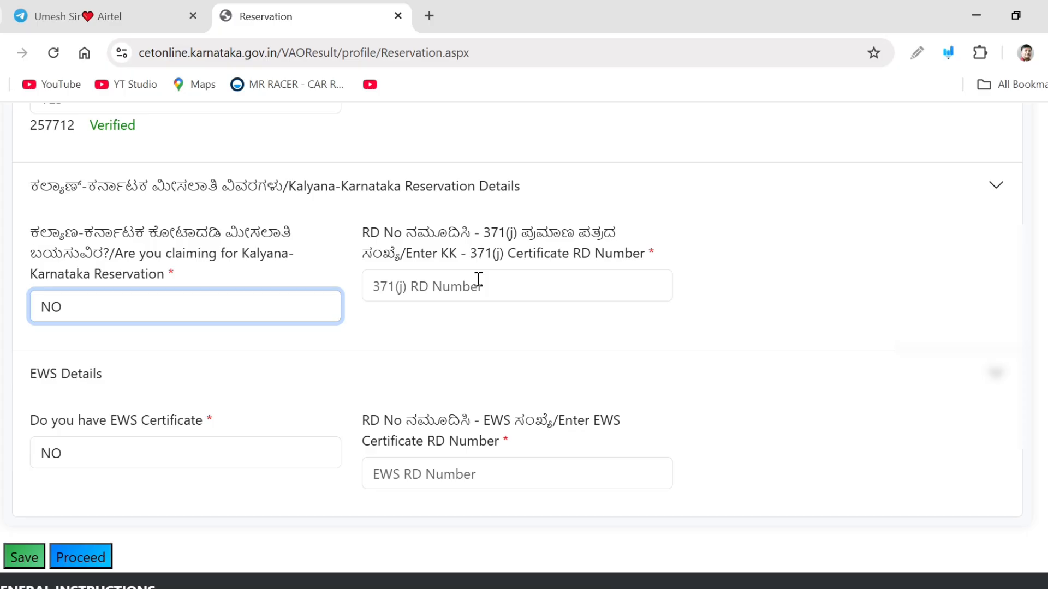
scroll(484, 316, "down", 2)
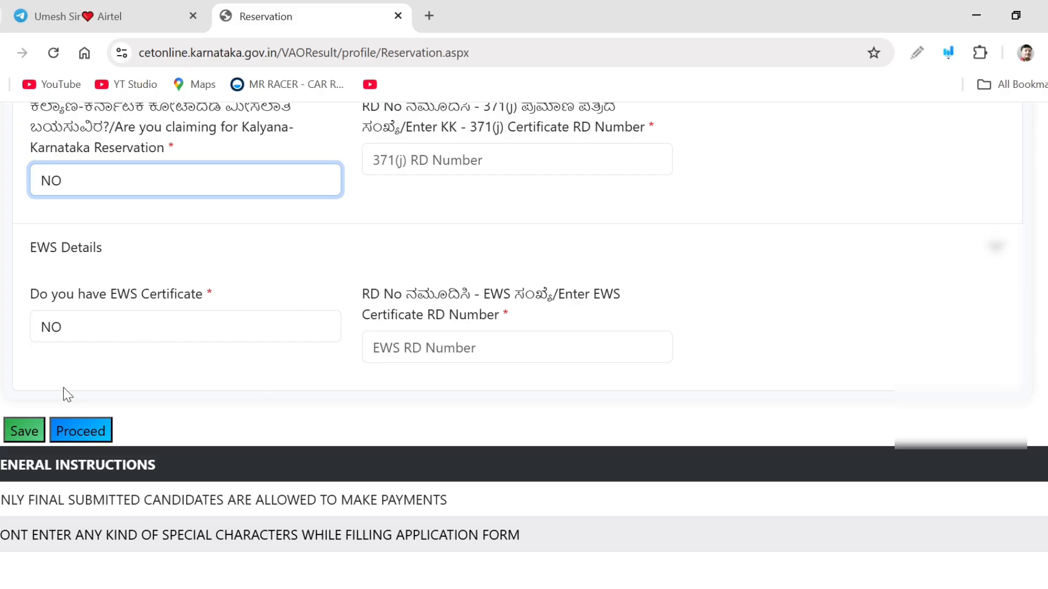
left_click(14, 434)
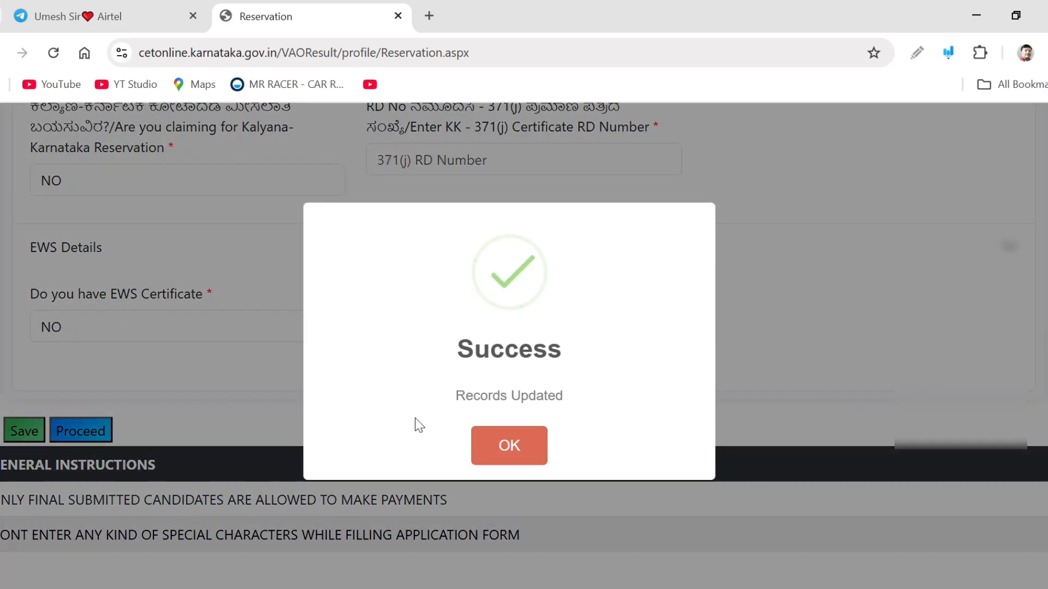
left_click(501, 463)
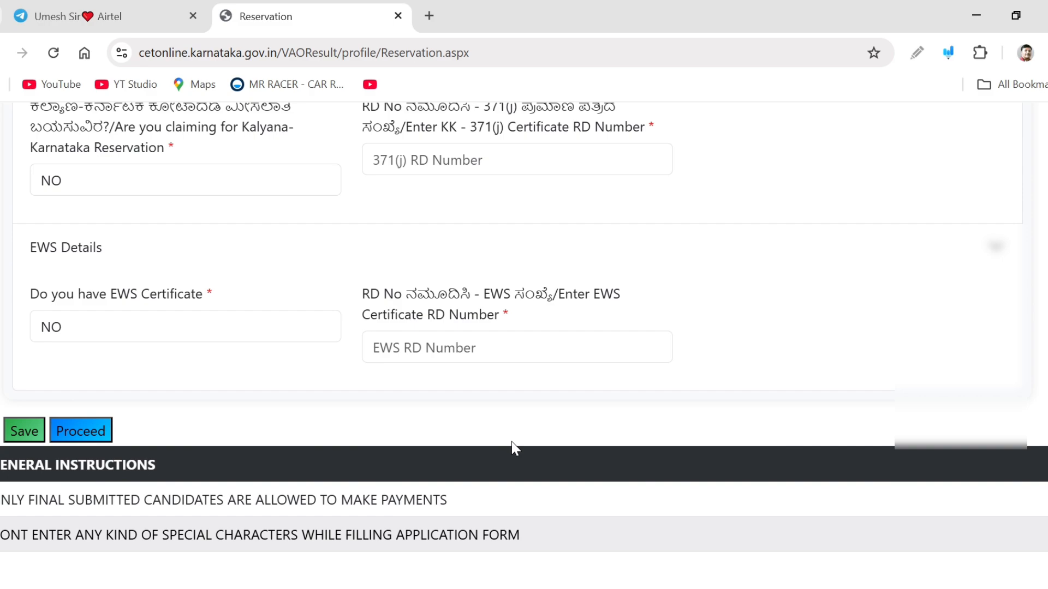
left_click(94, 429)
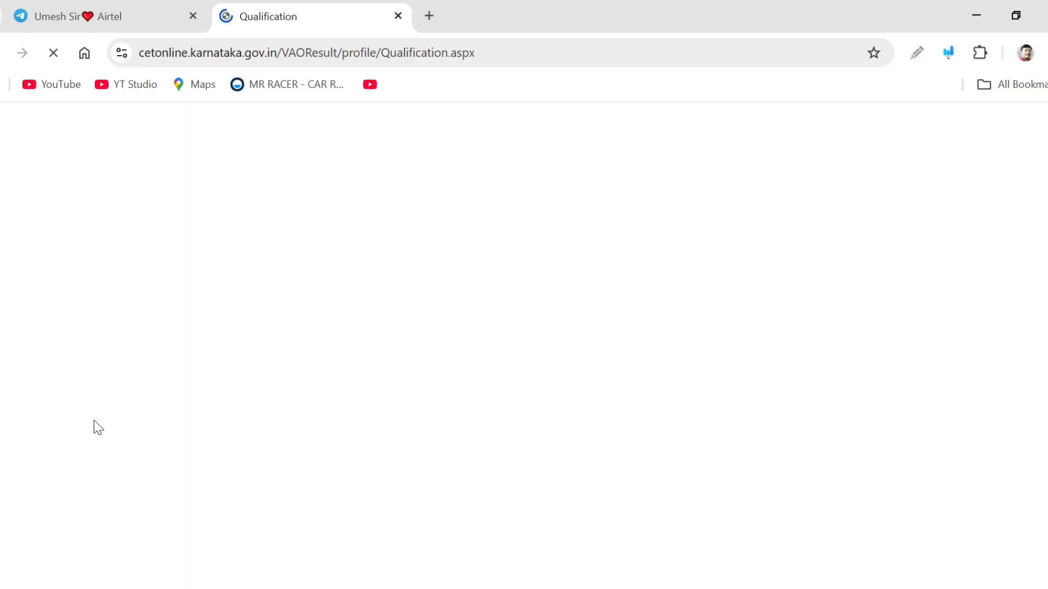
scroll(893, 444, "down", 2)
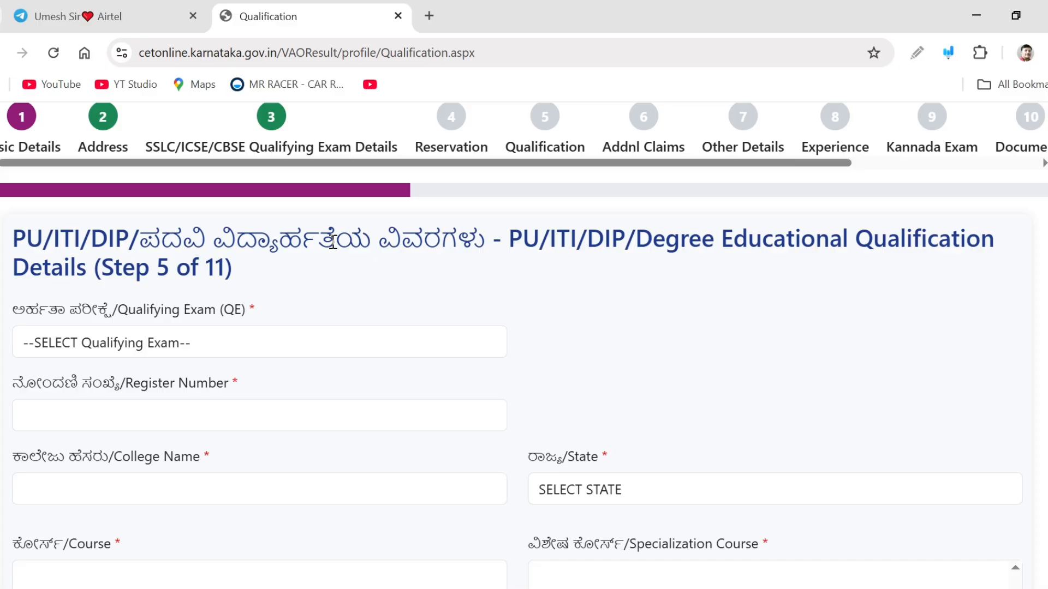
Set the qualifying exam to PUC/12TH (KARNATA STATE BOARD)
scroll(370, 292, "down", 1)
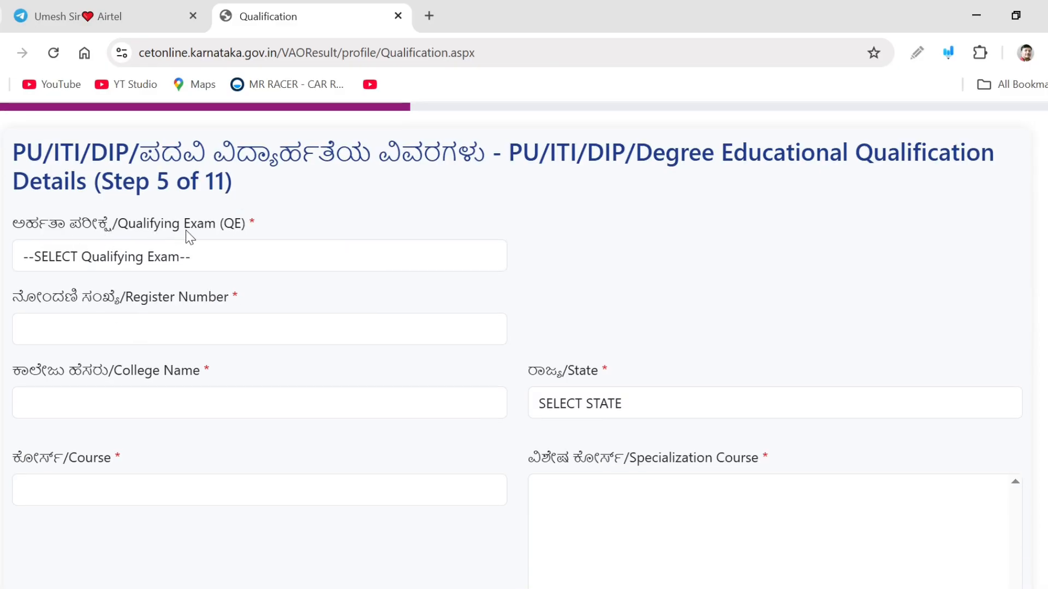
left_click(228, 268)
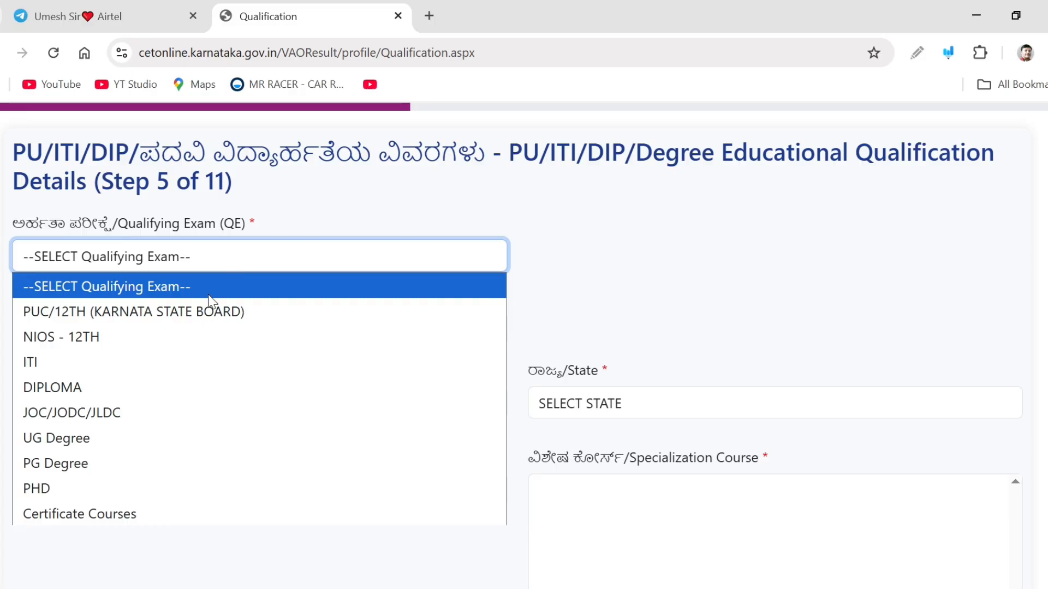
left_click(207, 316)
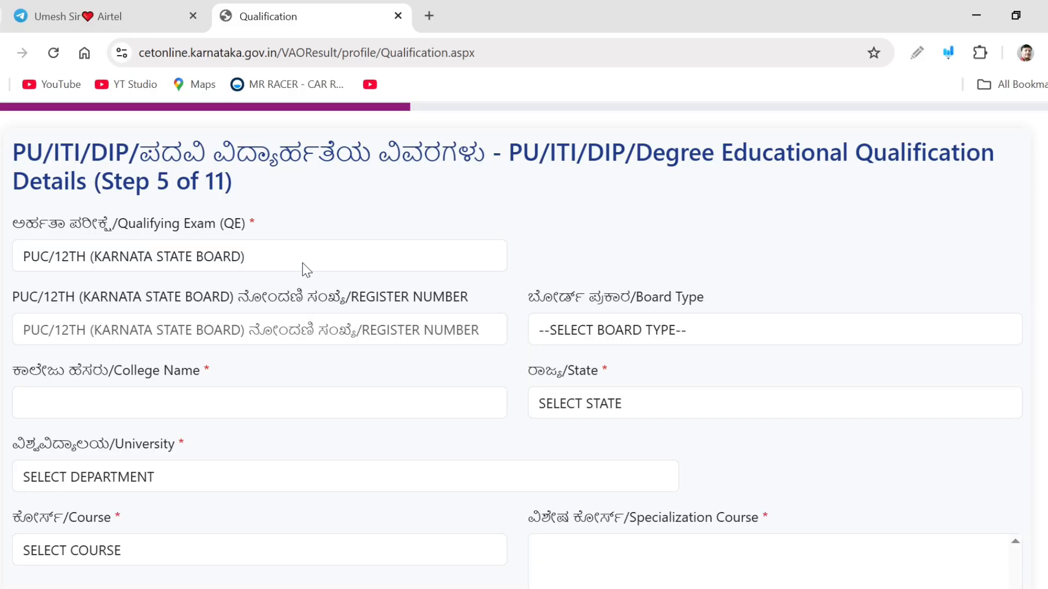
left_click(321, 260)
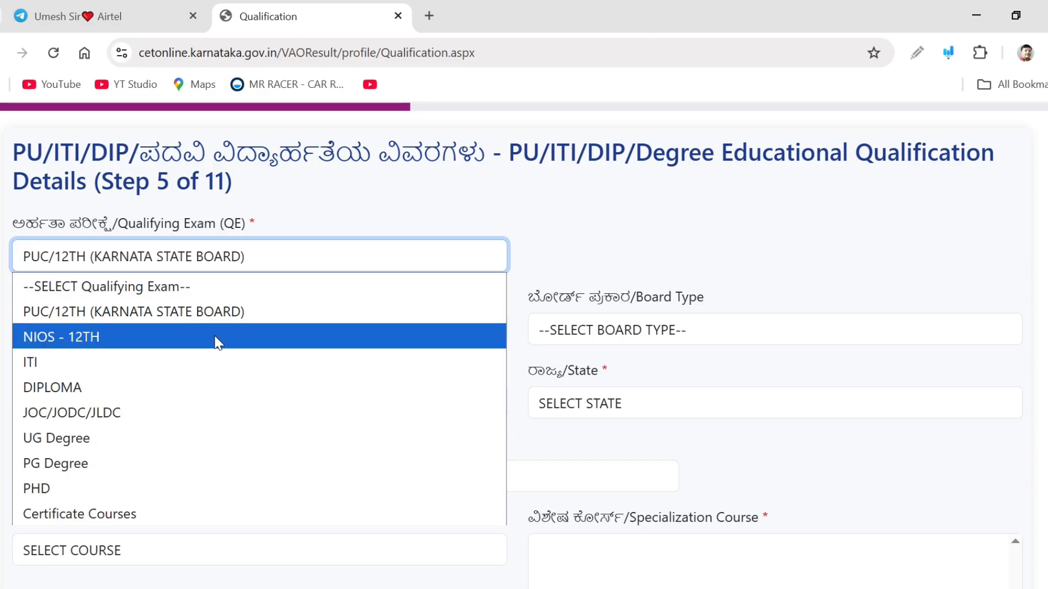
left_click(258, 262)
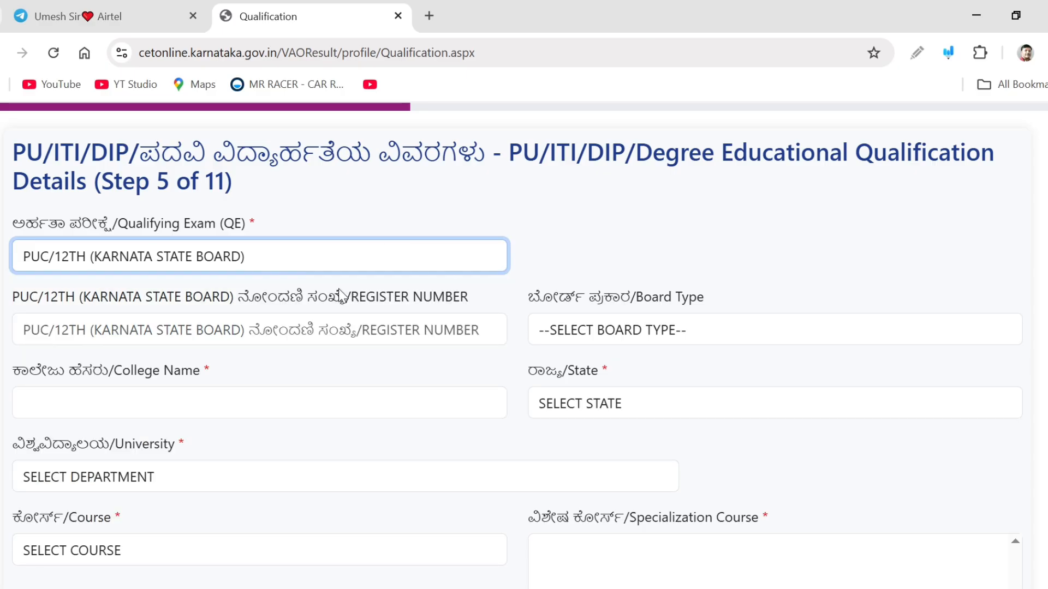
Enter the PUC register number and set the board type to KSEEB/KSEAB/PU-BOARD
left_click(106, 333)
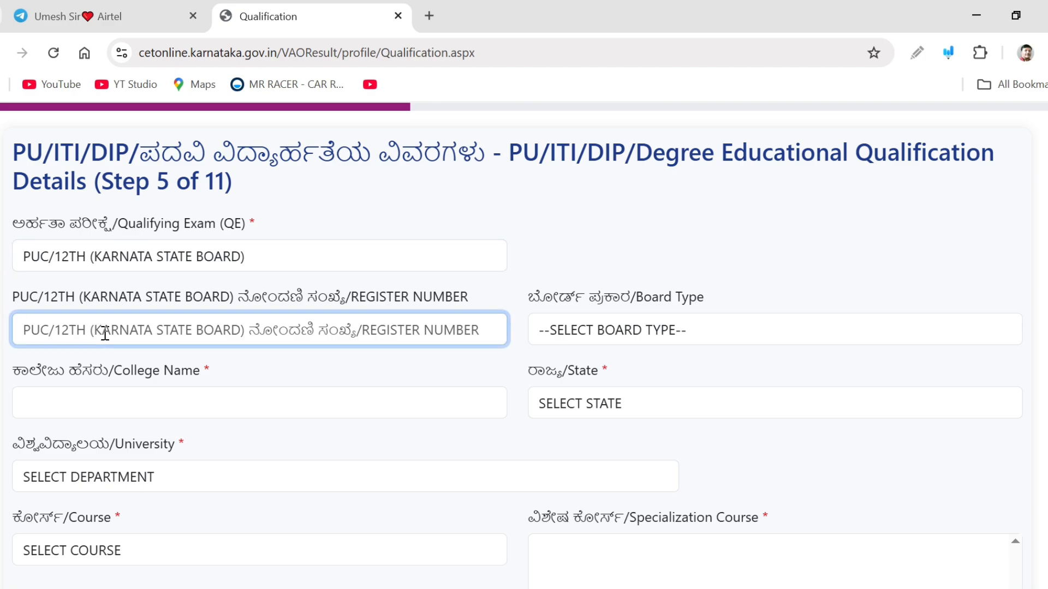
type("202")
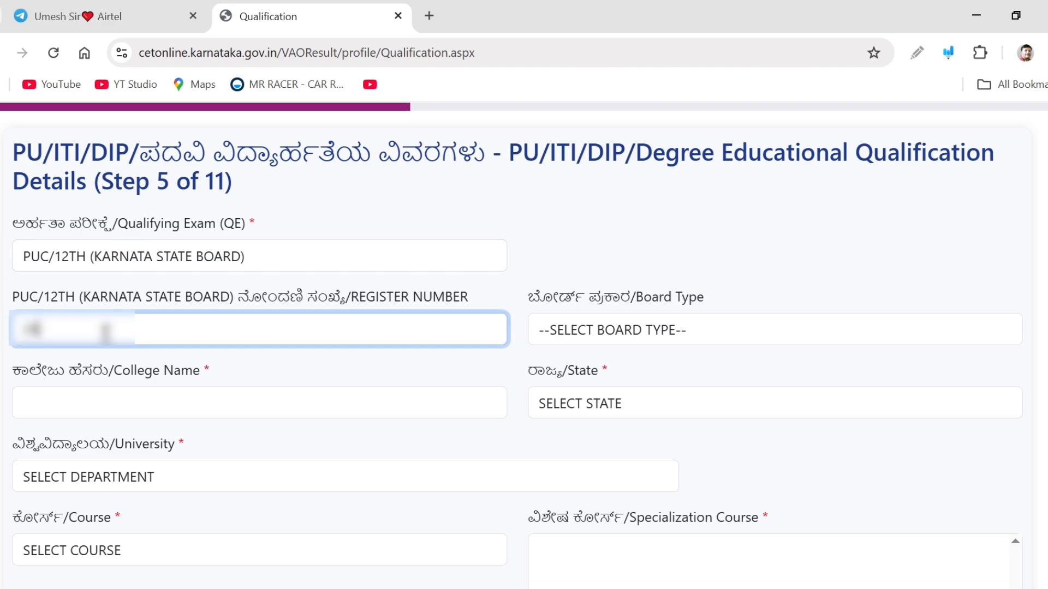
scroll(947, 546, "down", 3)
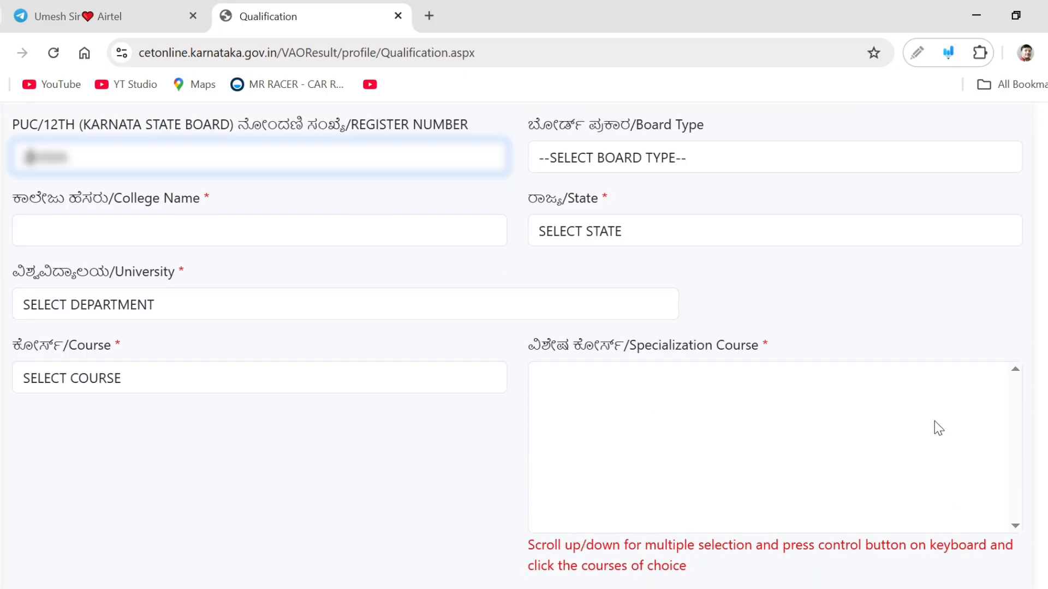
left_click(580, 158)
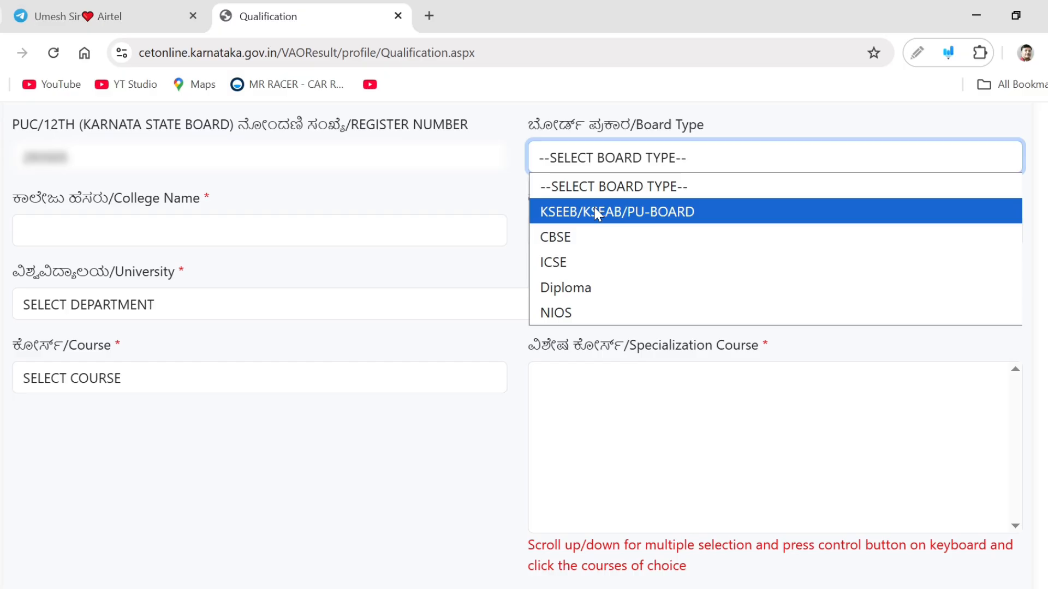
left_click(660, 224)
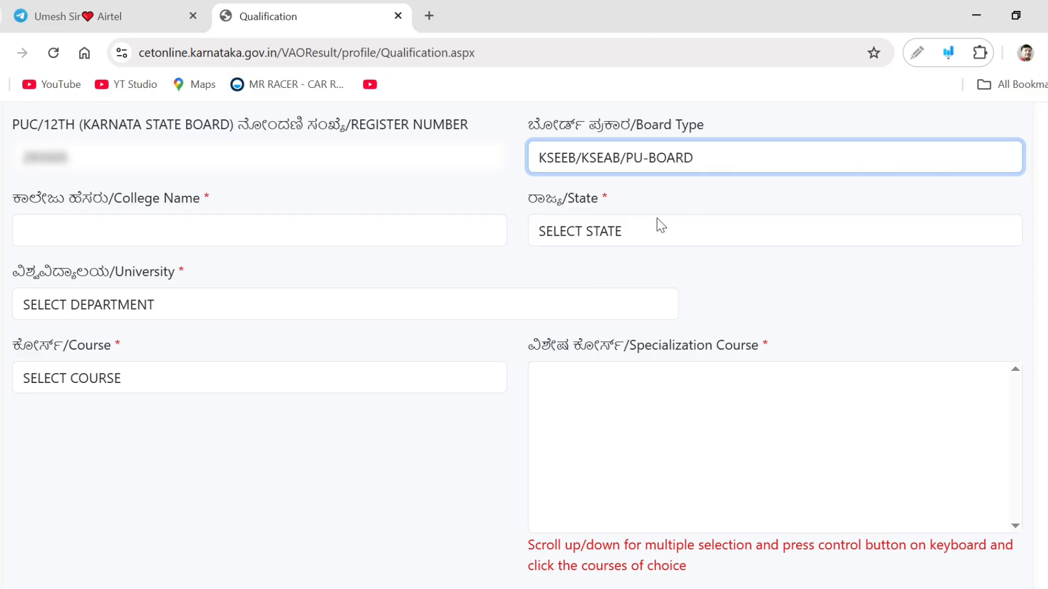
Paste the college name and set the state to Karnataka
scroll(663, 253, "down", 2)
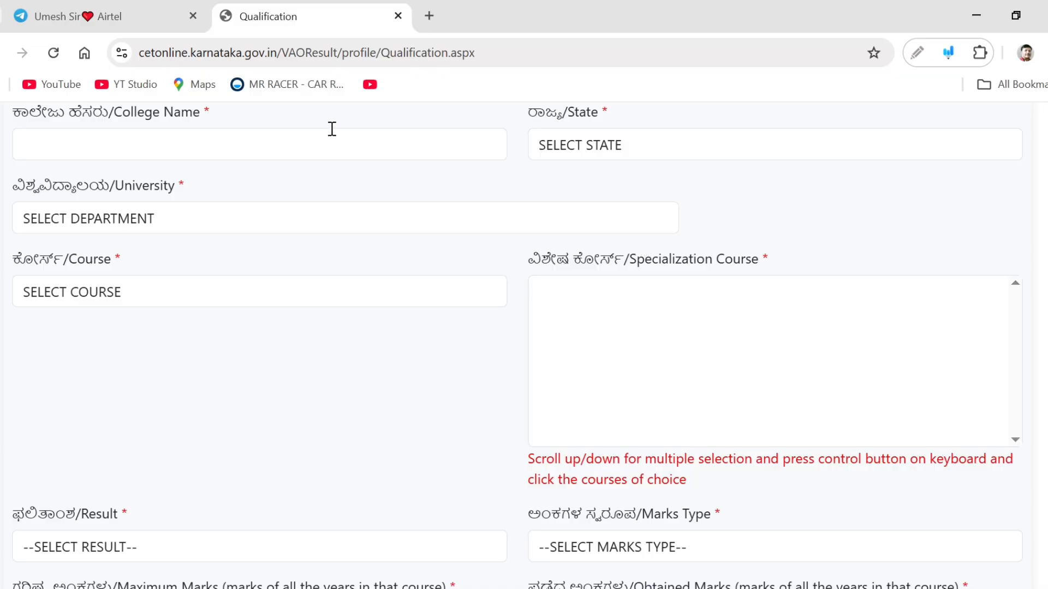
left_click(332, 129)
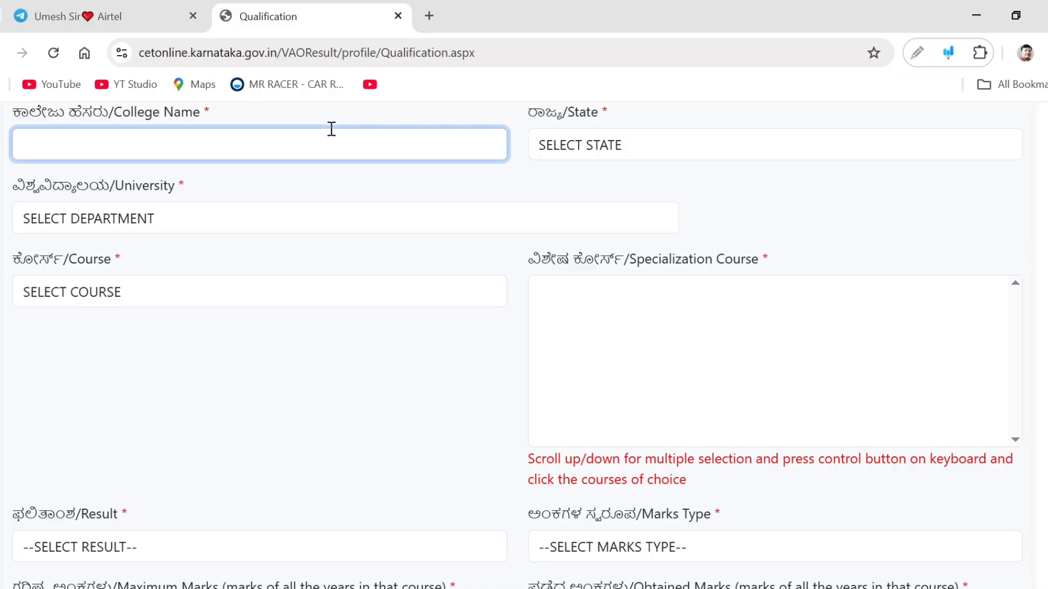
key("ctrl+v")
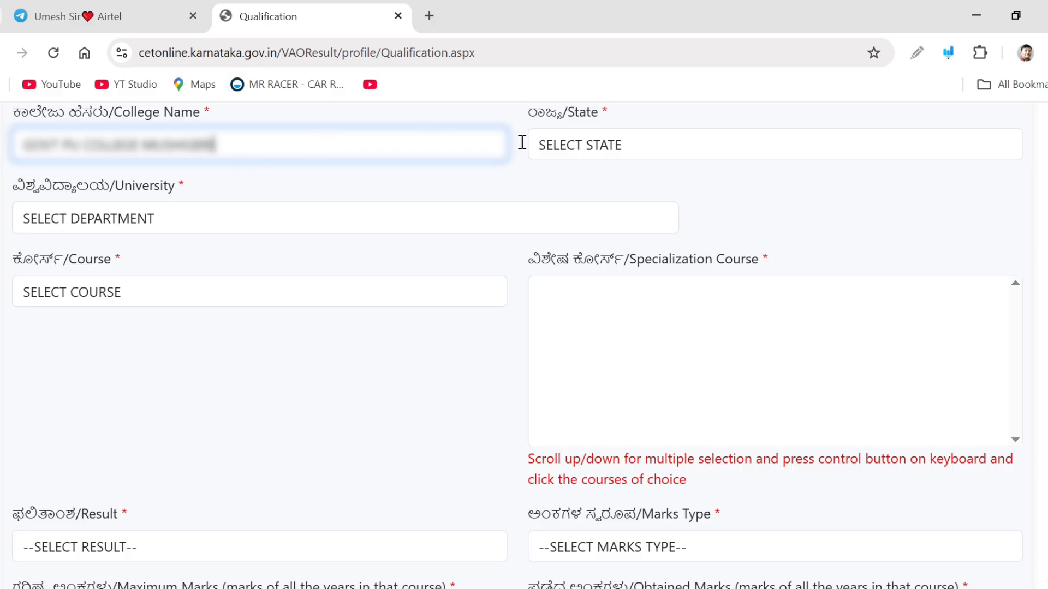
left_click(633, 151)
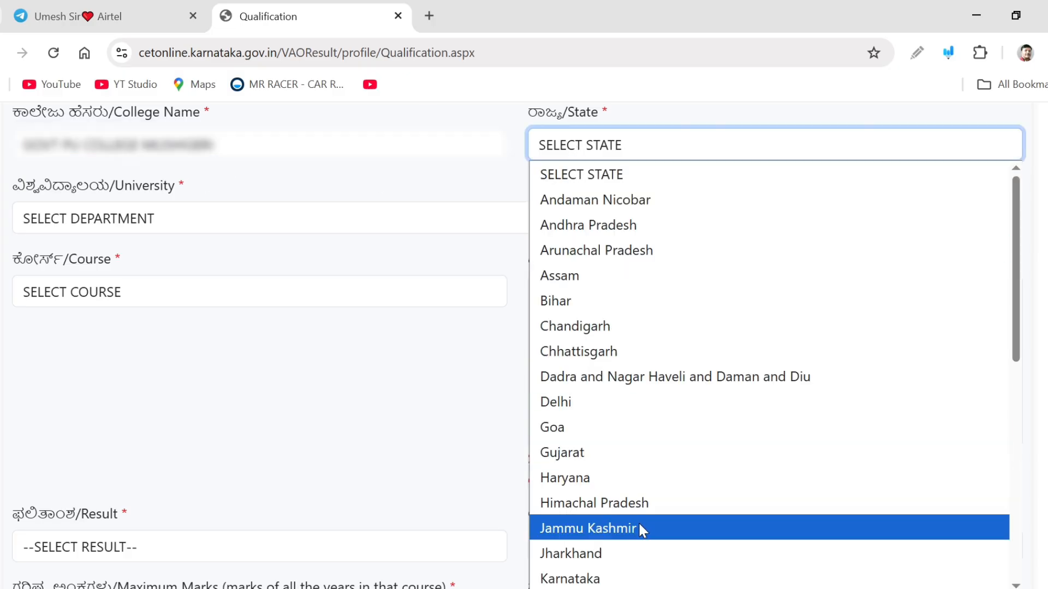
left_click(642, 579)
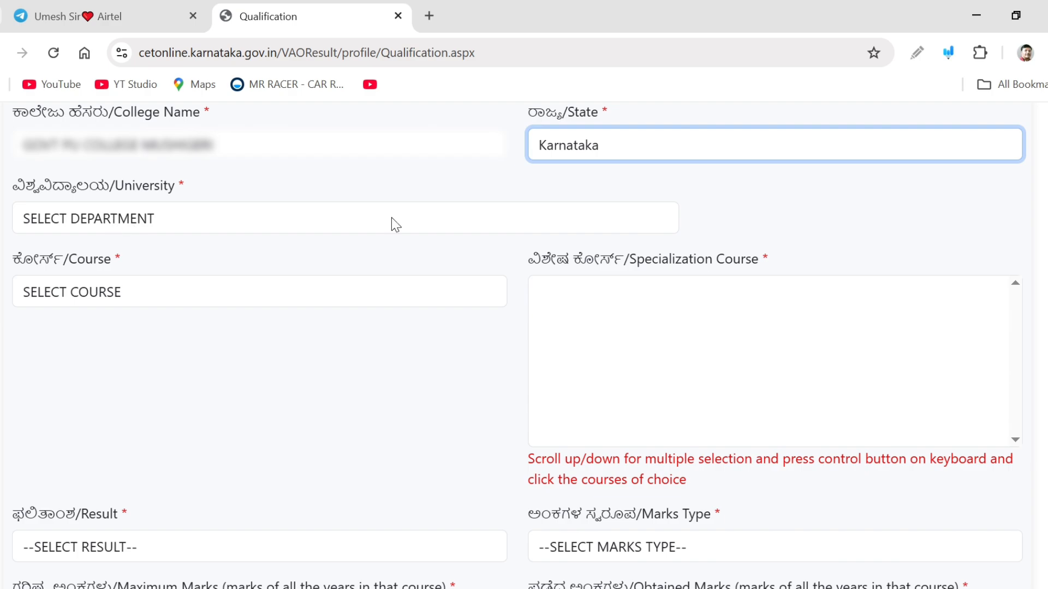
Set the university to DEPARTMENT OF PRE-UNIVERSITY EDUCATION - KARNATAKA and the course to ARTS
scroll(449, 227, "down", 2)
scroll(519, 347, "down", 2)
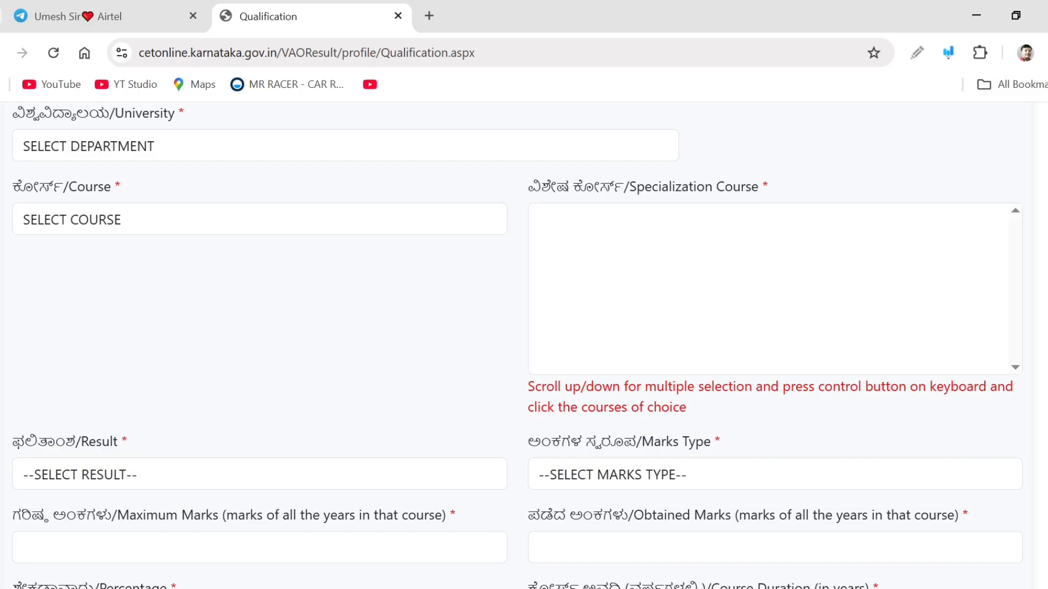
left_click(325, 155)
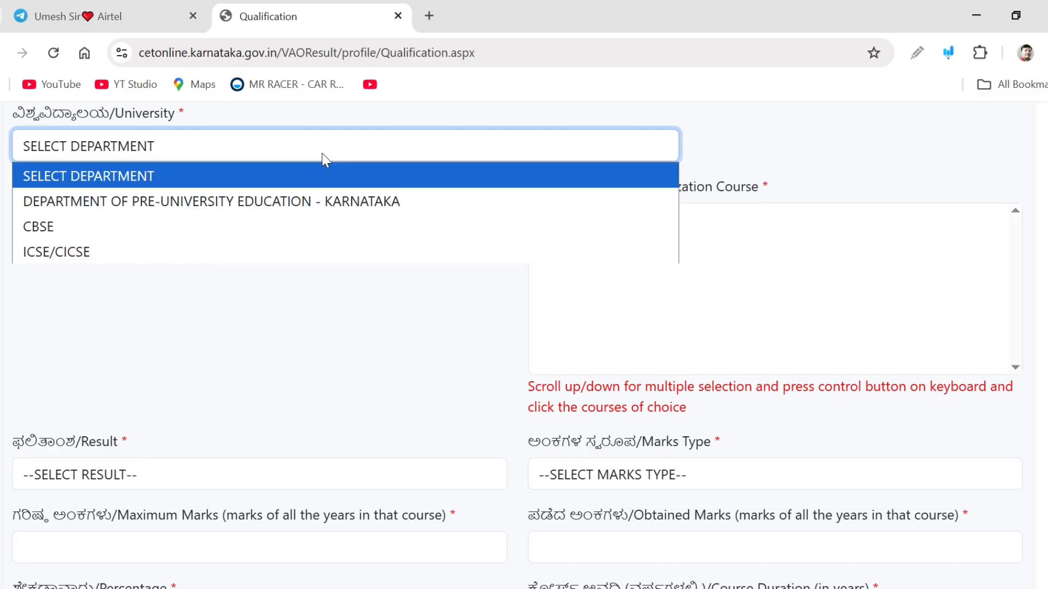
left_click(318, 200)
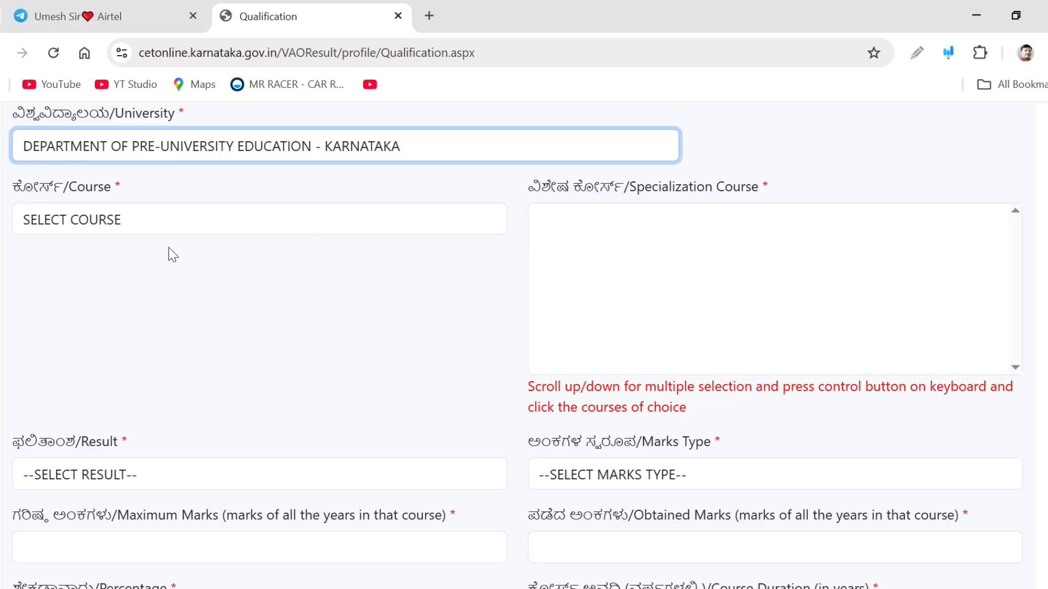
left_click(115, 224)
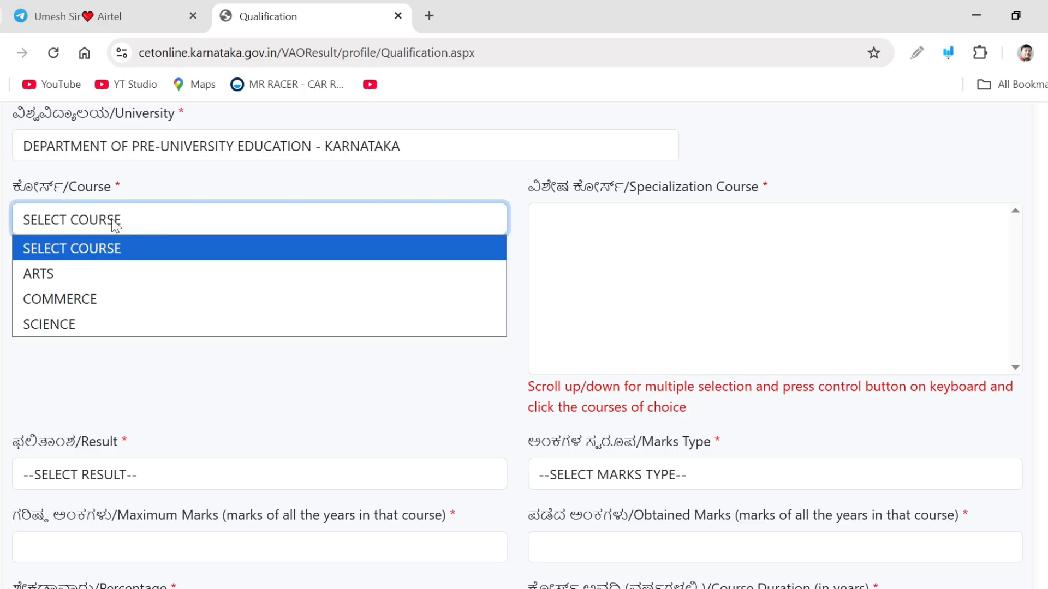
left_click(103, 270)
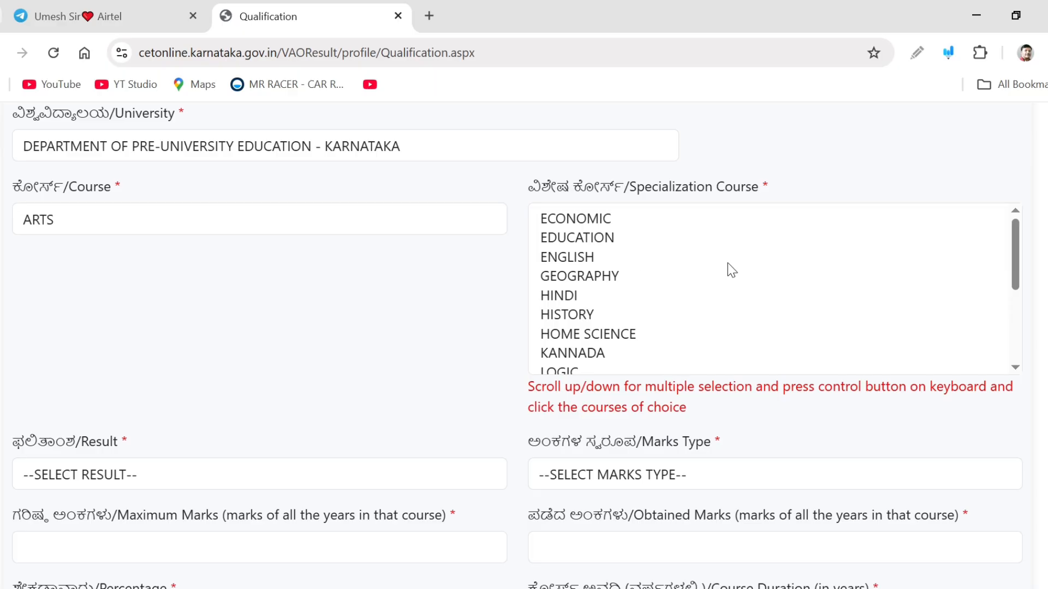
Select POLITICAL SCIENCE and SOCIOLOGY as the specialization courses
scroll(732, 270, "down", 6)
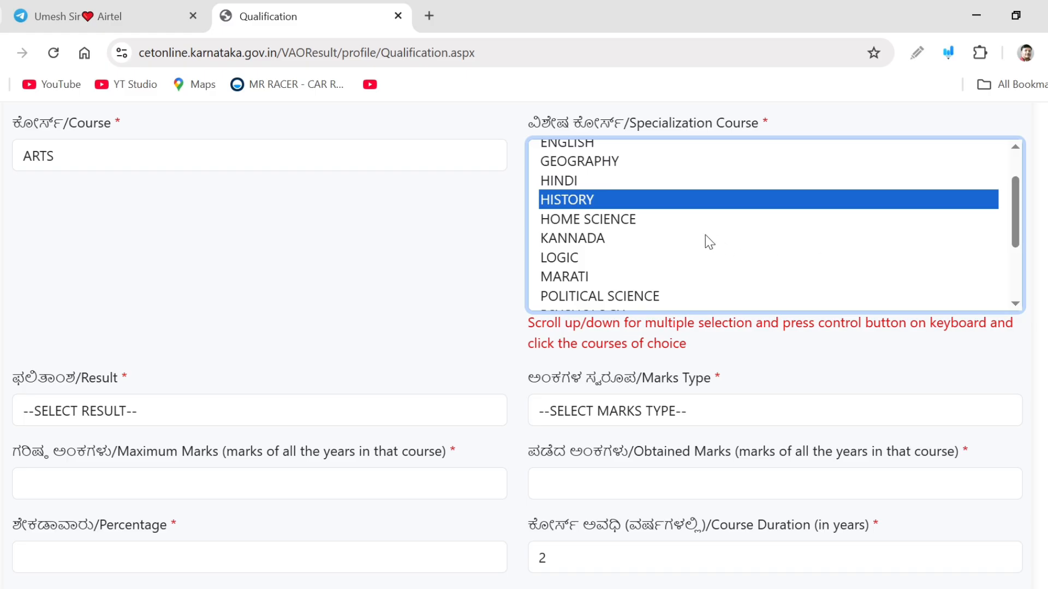
left_click(704, 238, "ctrl")
left_click(741, 235, "ctrl")
left_click_drag(1014, 217, 1021, 190)
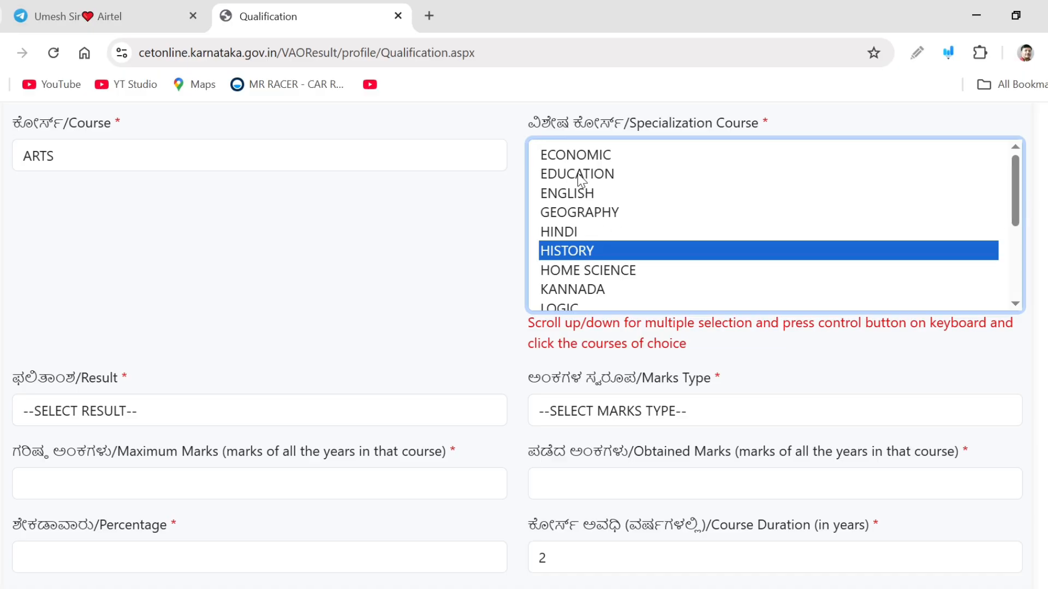
left_click(597, 156, "ctrl")
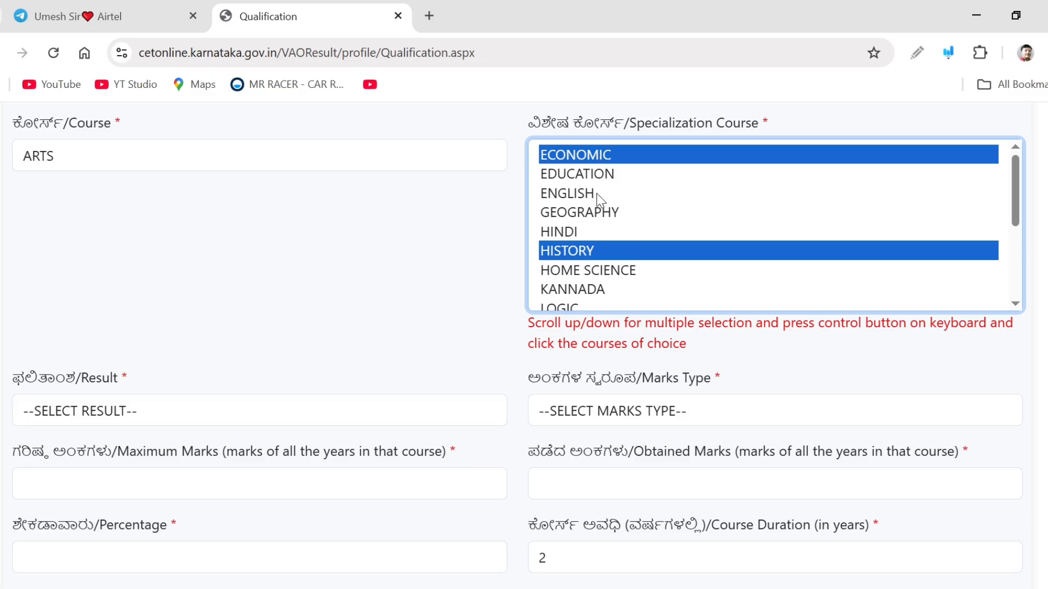
left_click(1001, 241)
left_click(598, 240)
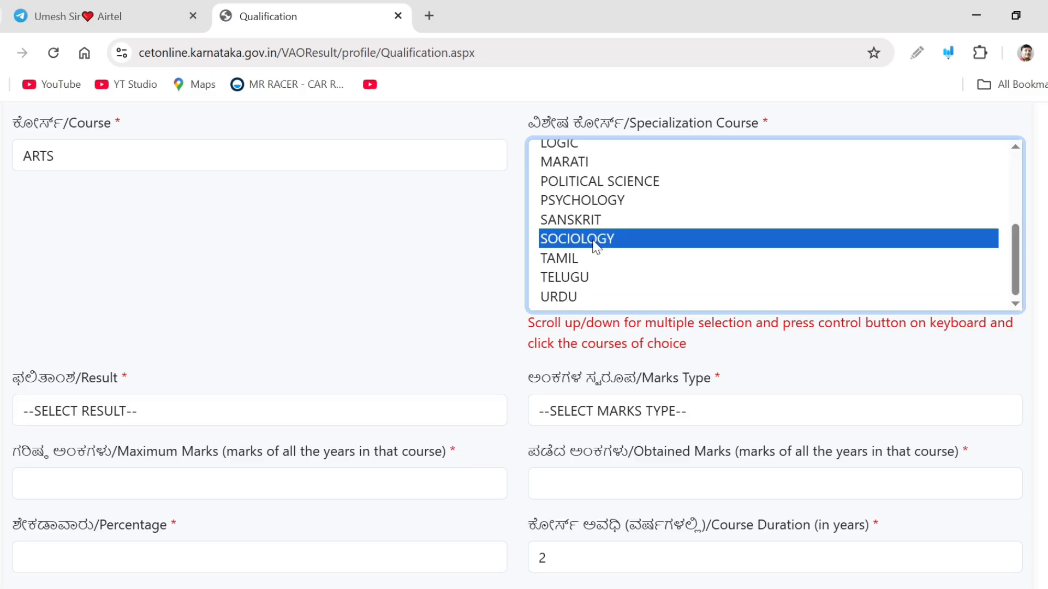
left_click(612, 184, "ctrl")
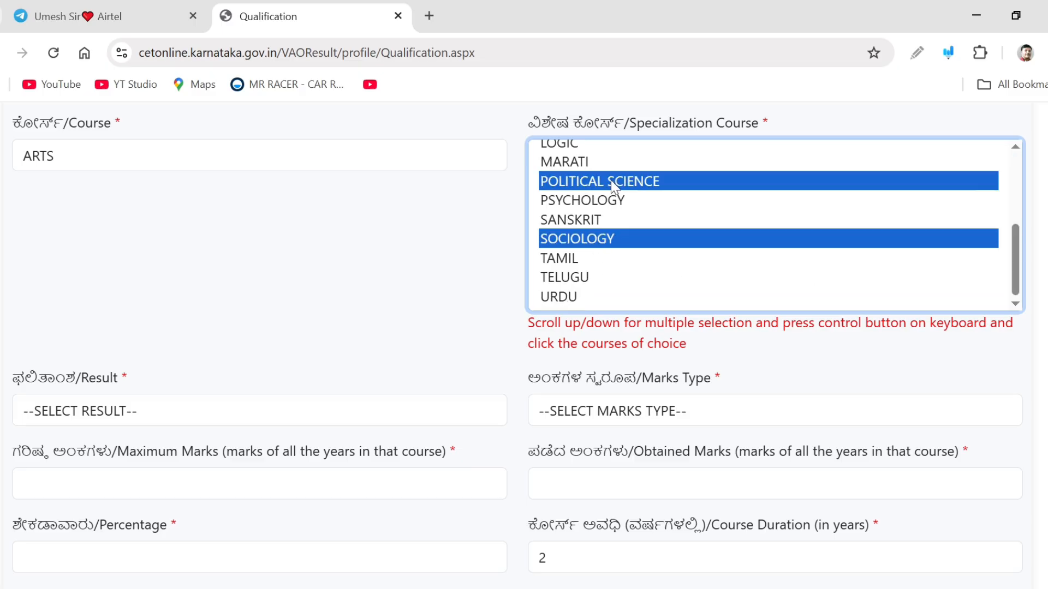
left_click_drag(1015, 259, 1029, 286)
Set the result to PASSED and the marks type to MARKS
left_click(89, 414)
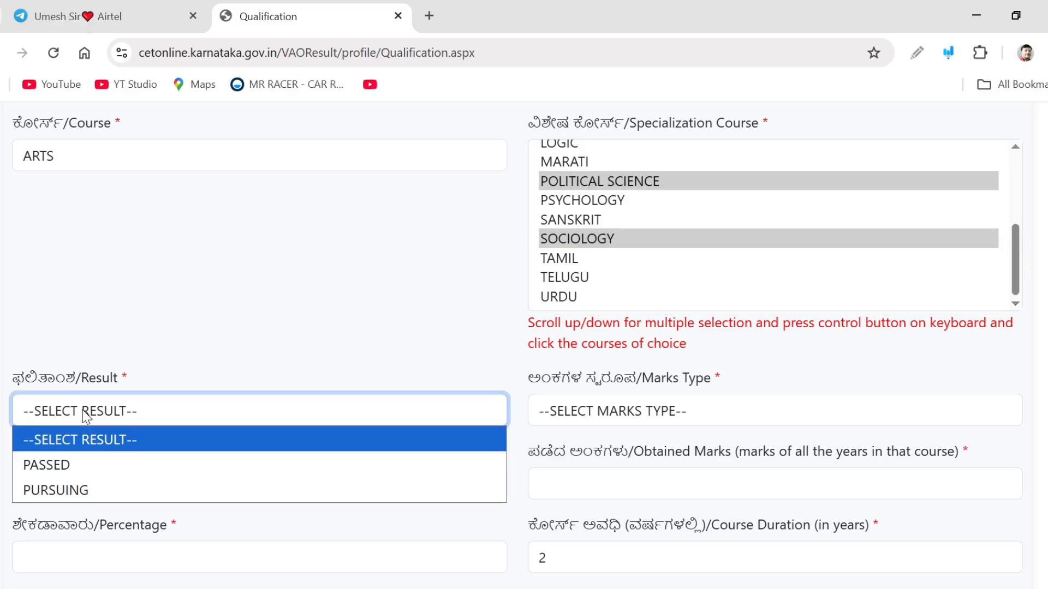
left_click(97, 467)
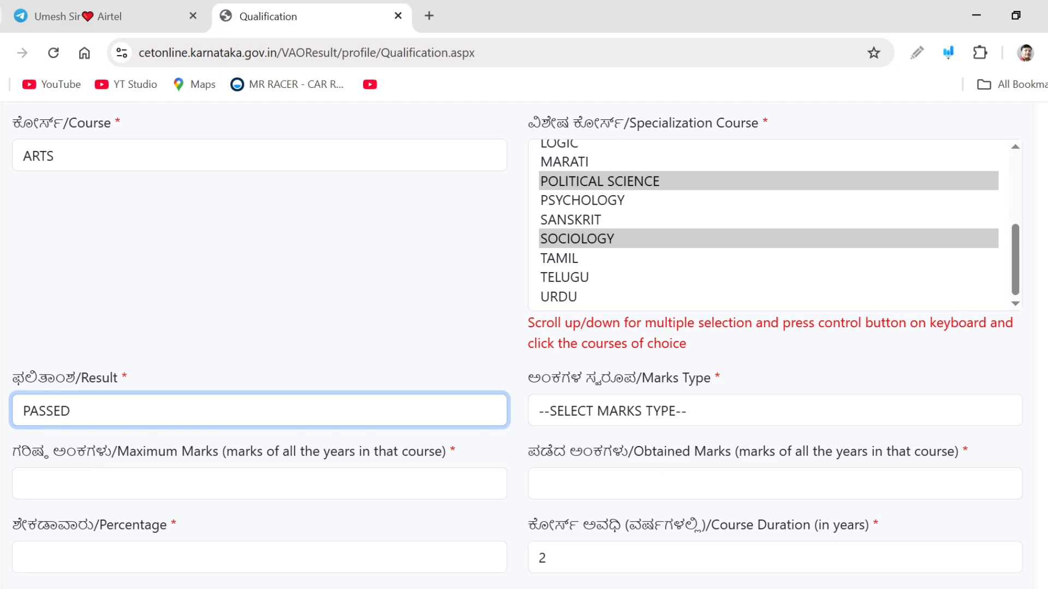
scroll(880, 451, "down", 3)
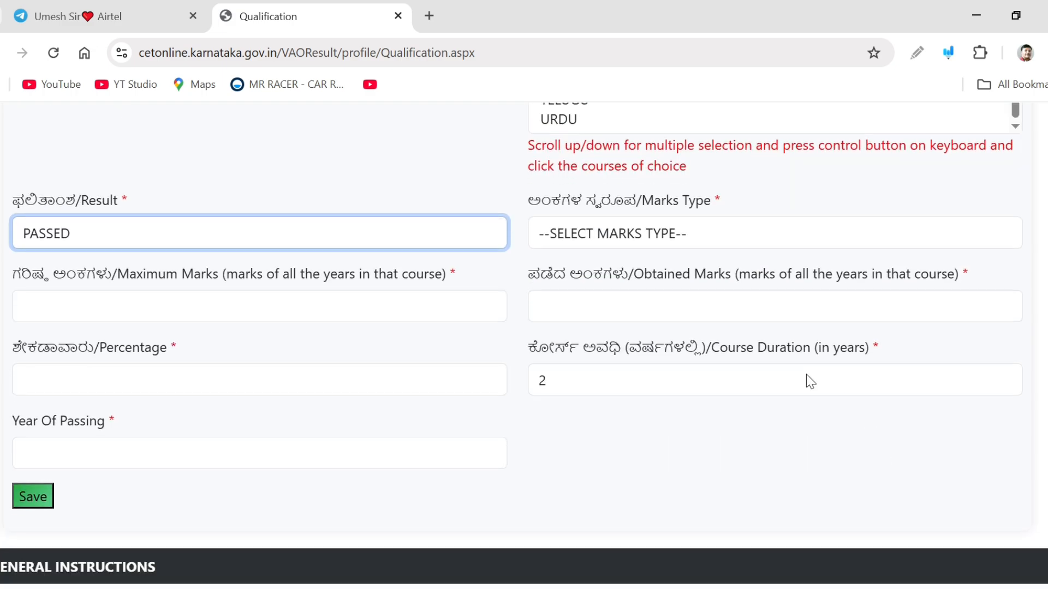
scroll(806, 375, "down", 1)
left_click(617, 146)
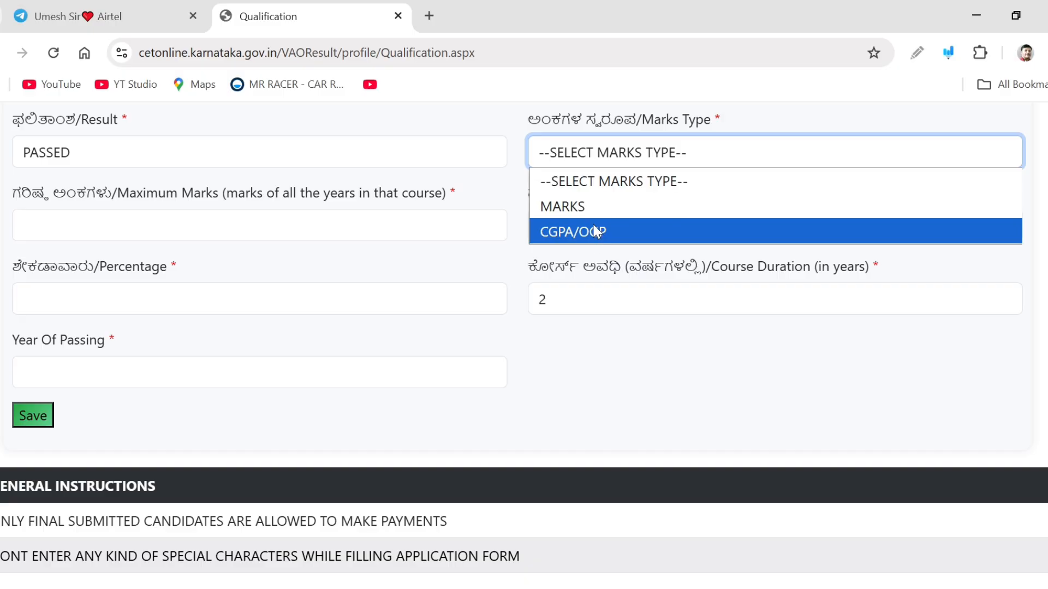
left_click(594, 207)
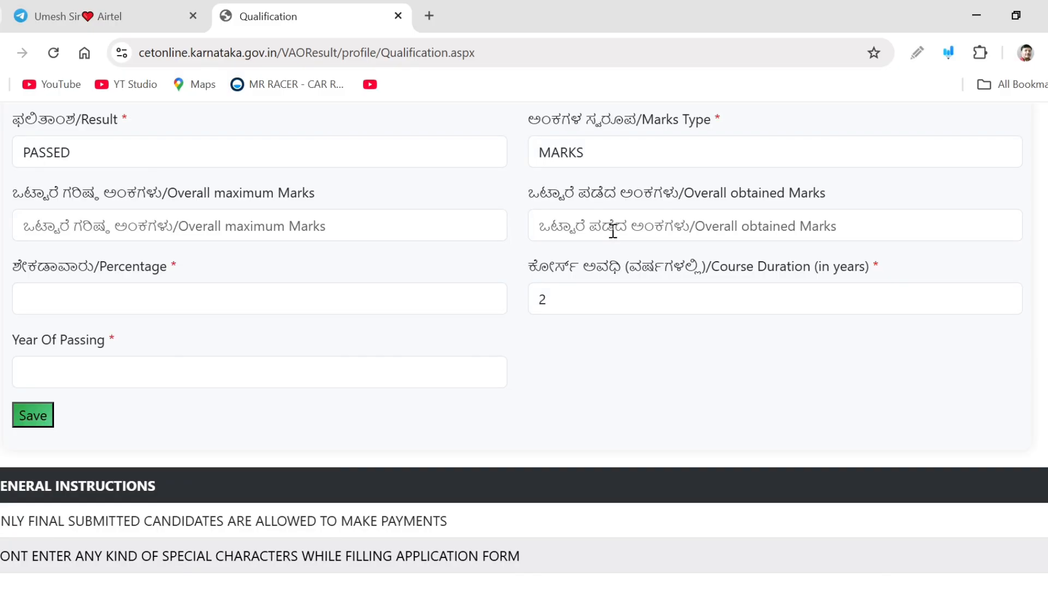
Enter 600 as overall maximum marks and 211 as overall obtained marks
left_click(160, 217)
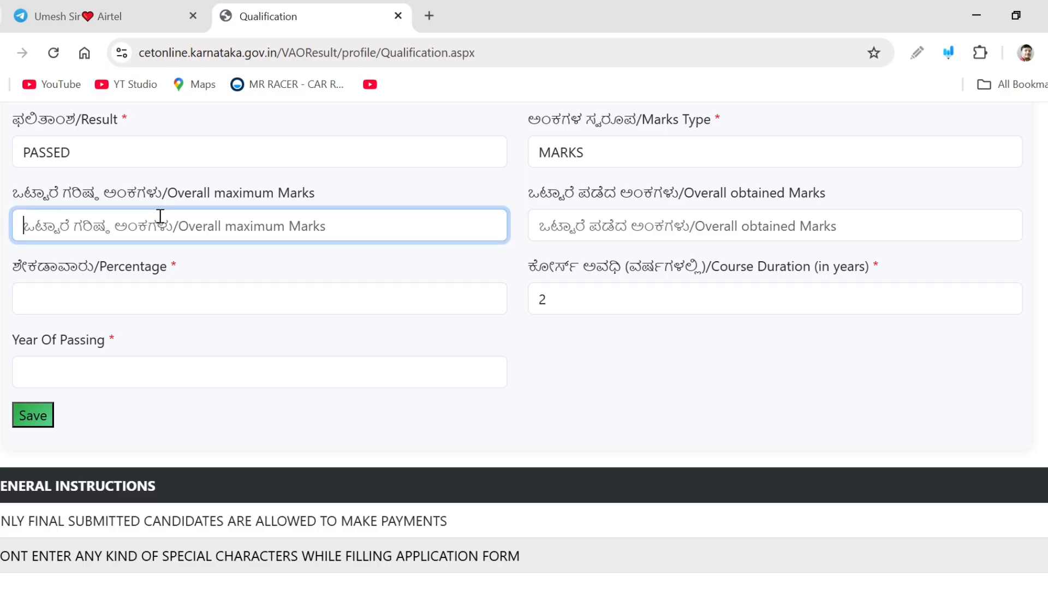
type("6")
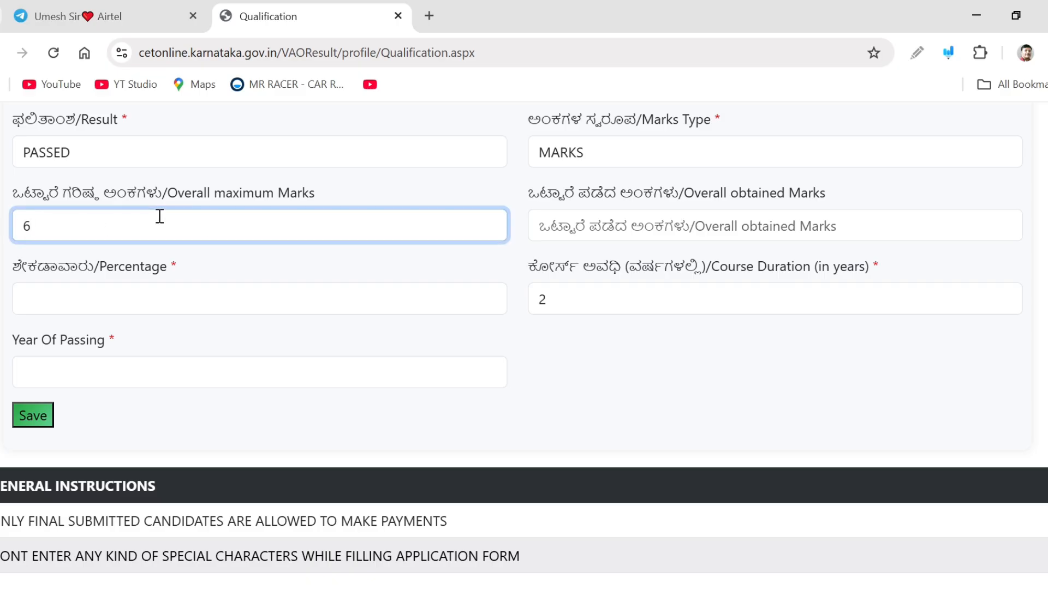
type("00")
left_click(668, 226)
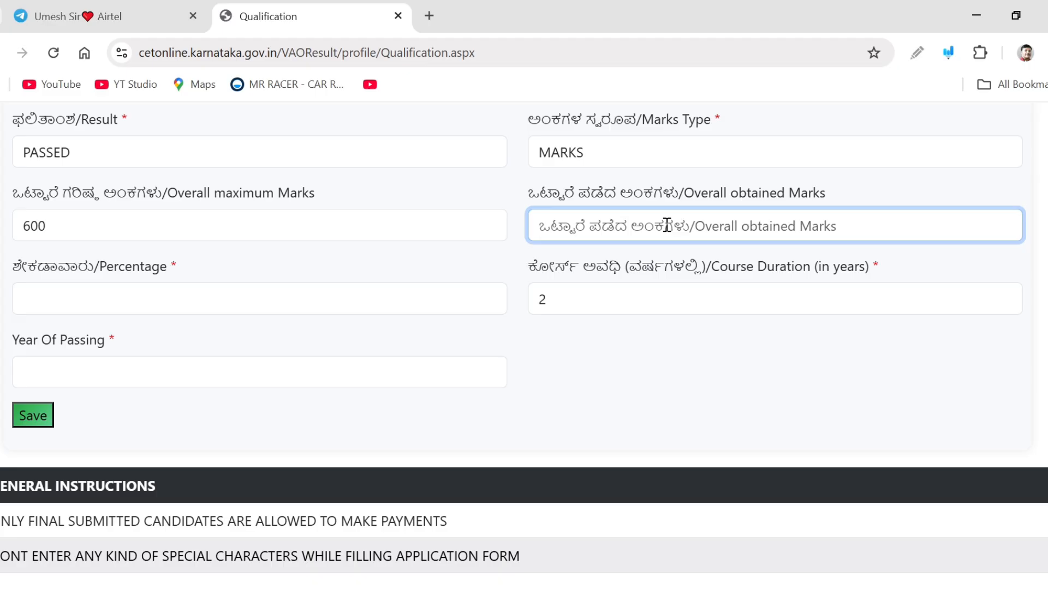
type("211")
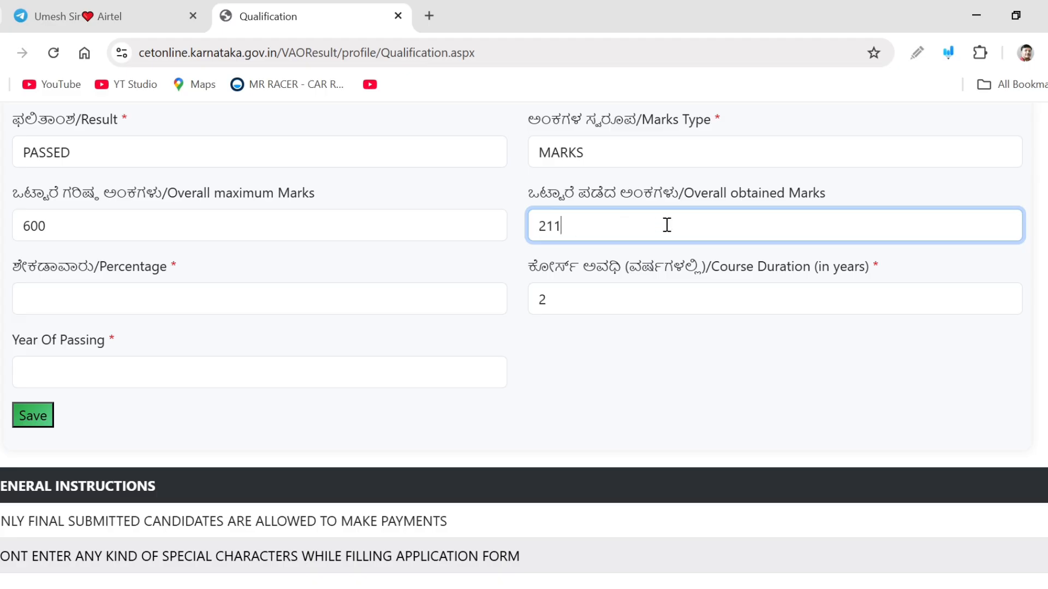
left_click(464, 258)
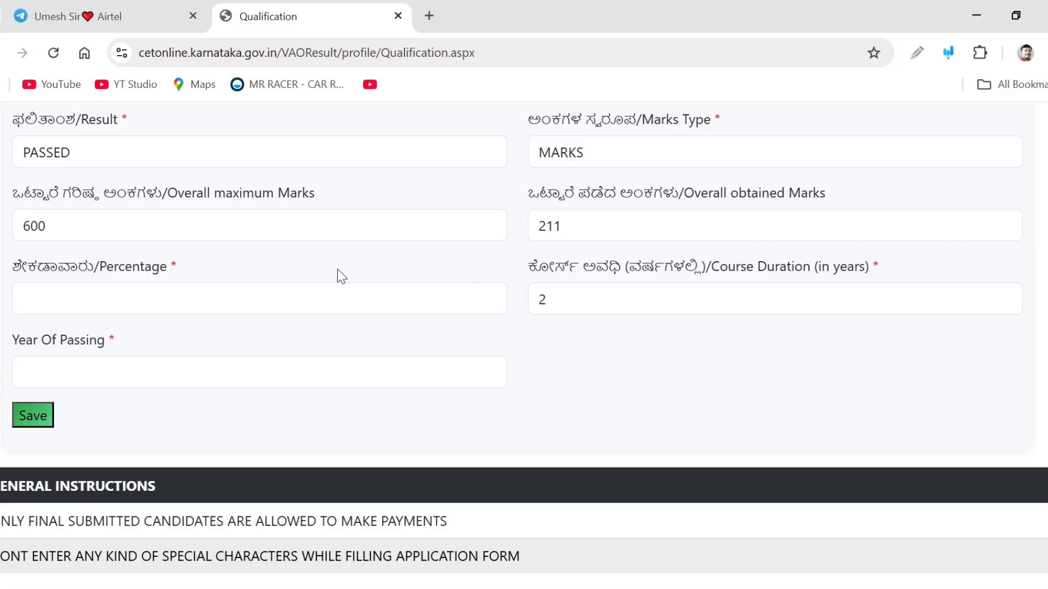
Switch to Calculator and divide 211 by 600 to work out the percentage
left_click(270, 289)
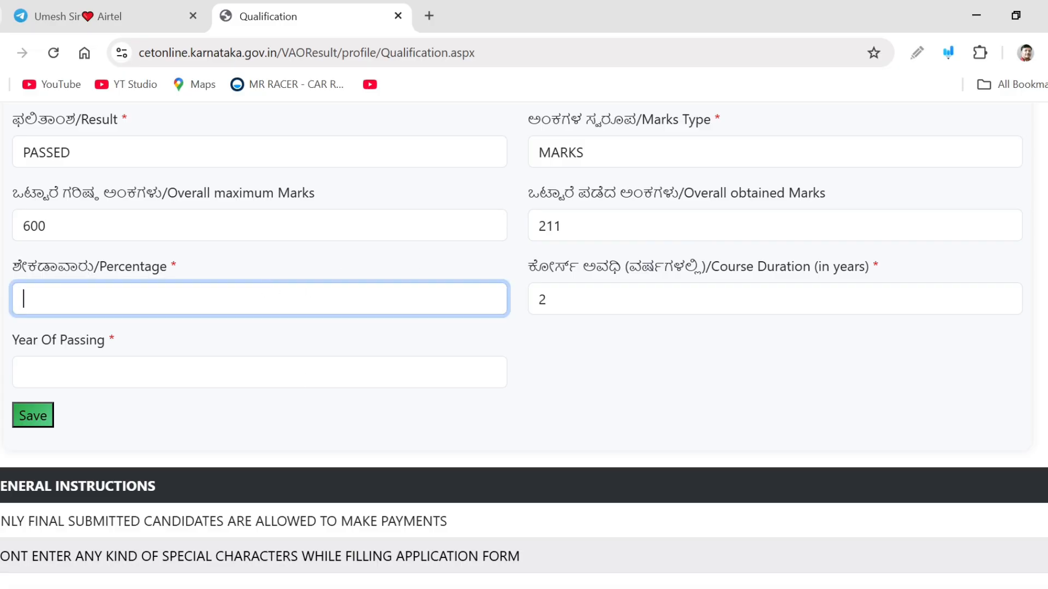
left_click(546, 588)
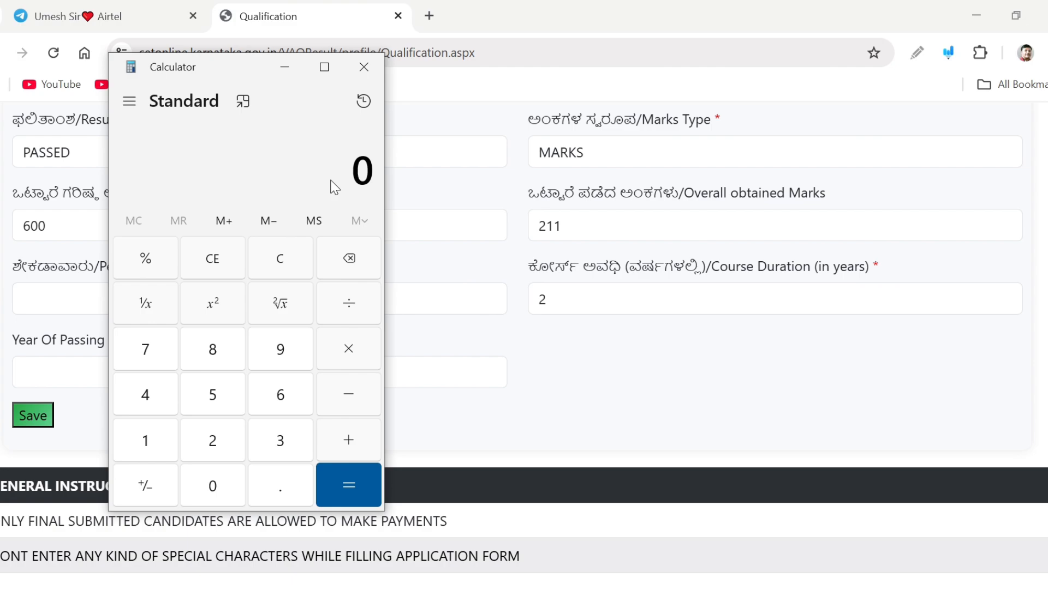
type("211")
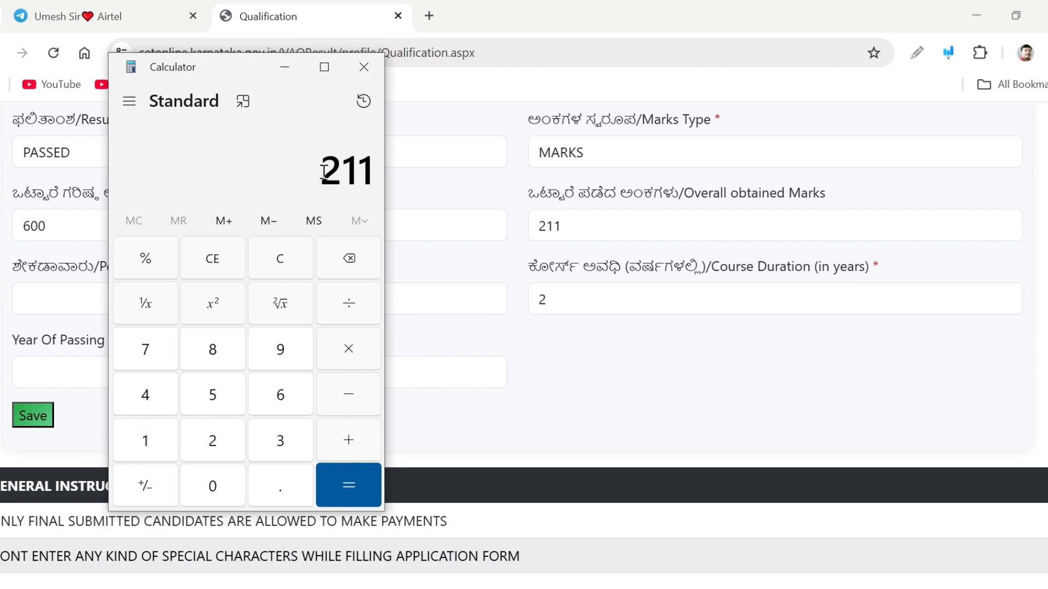
key("slash")
type("600")
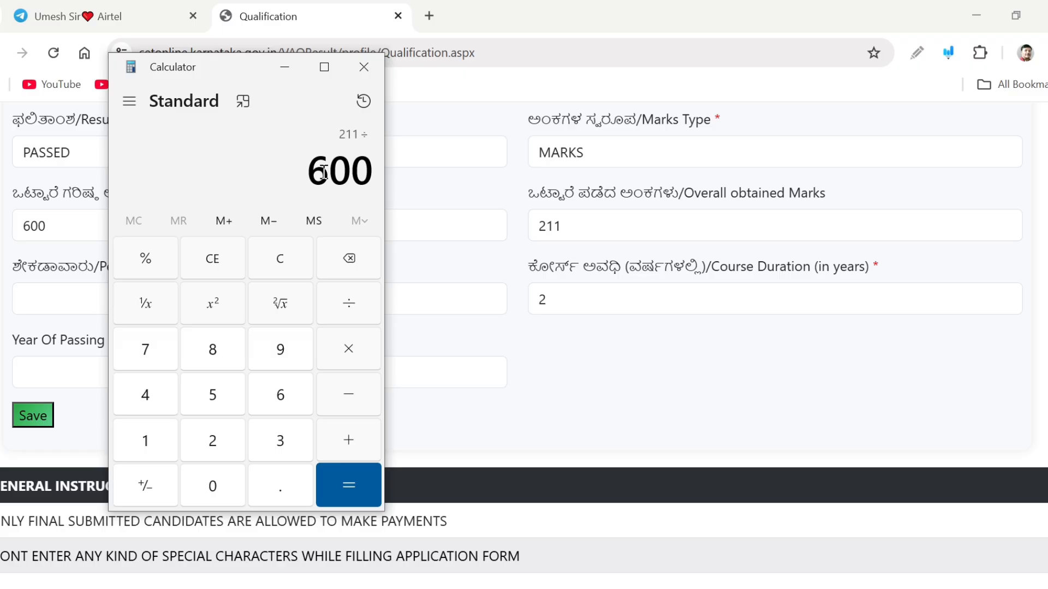
key("Return")
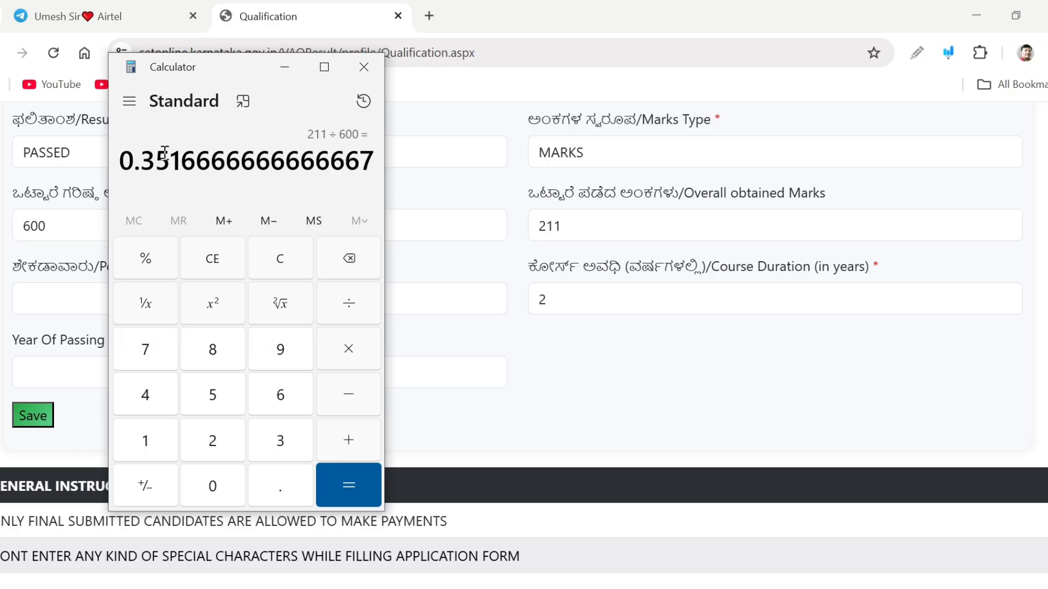
left_click(365, 72)
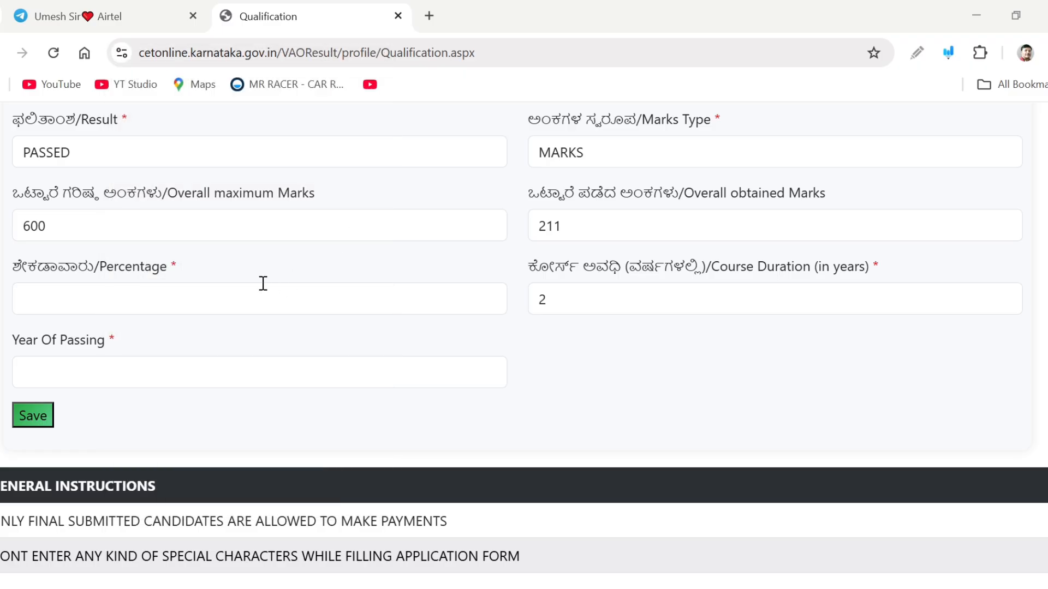
Enter 35.16 as the percentage
left_click(258, 285)
type("35")
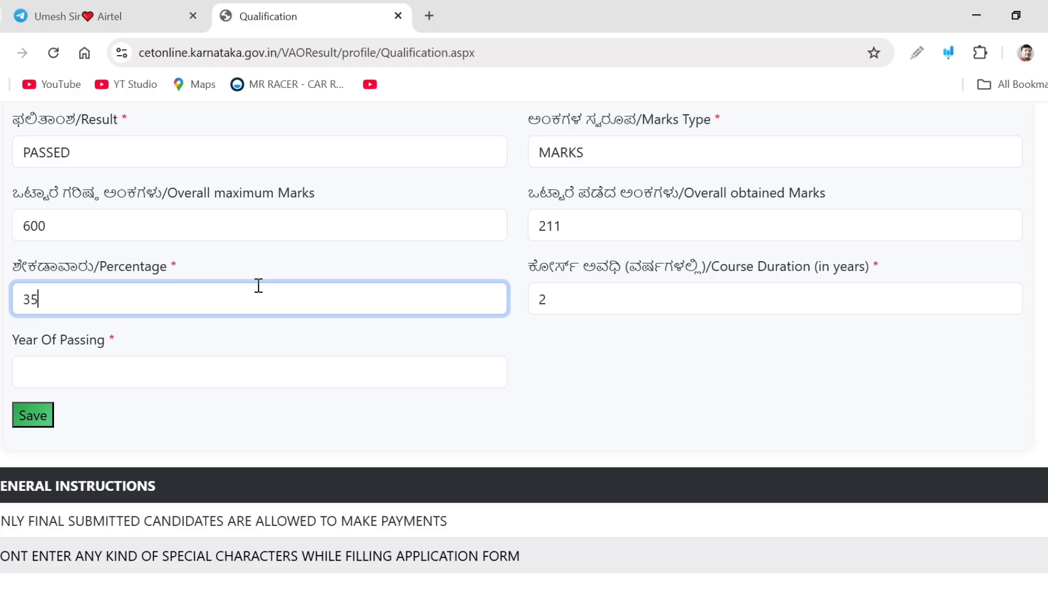
type(".16")
left_click(640, 355)
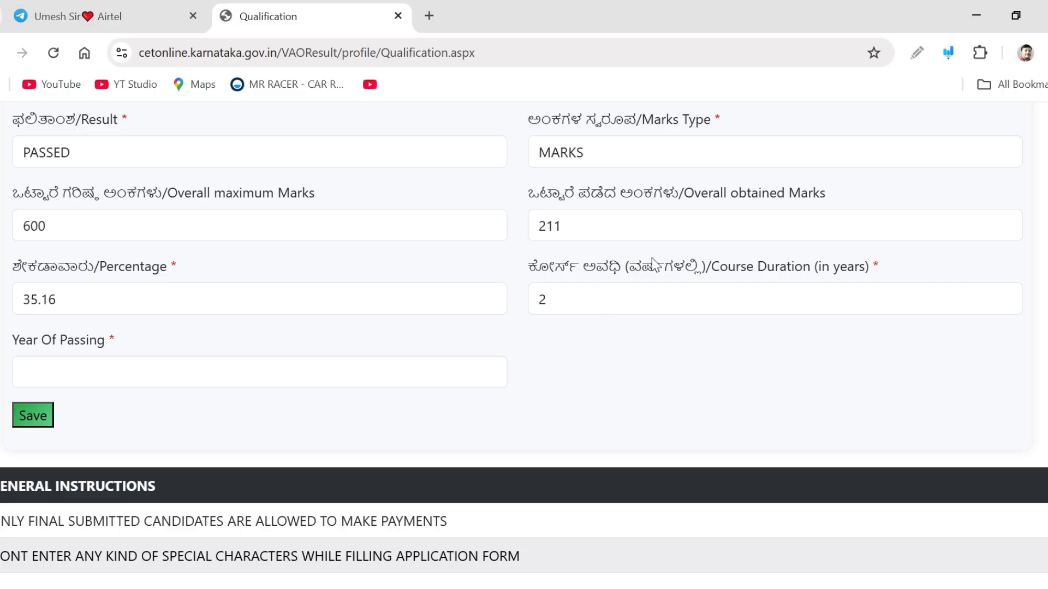
Enter 2011 as the year of passing and save the PUC qualification record
scroll(601, 341, "down", 1)
left_click(232, 342)
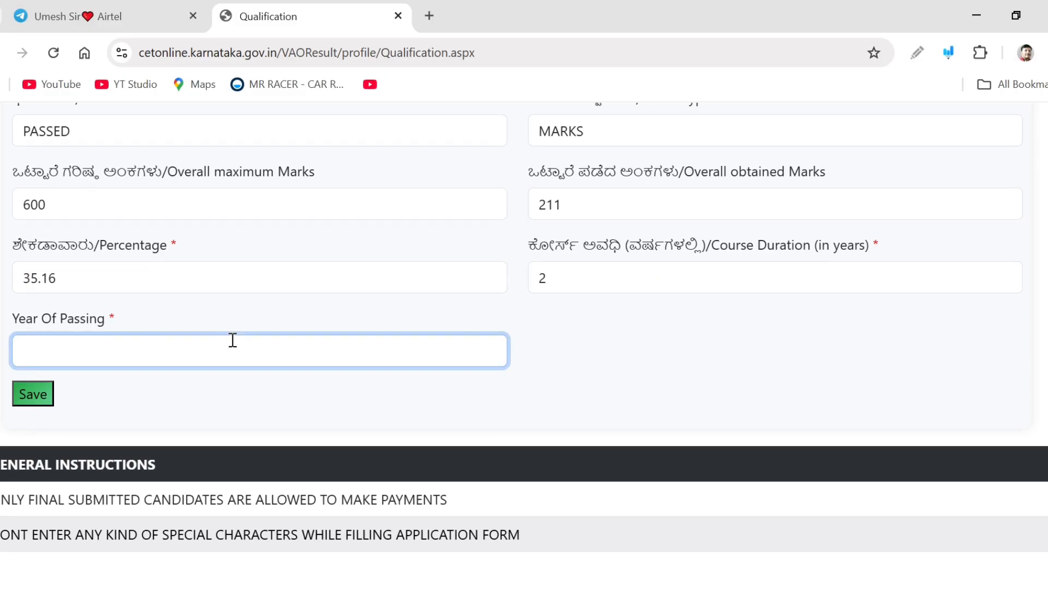
type("2011")
left_click(267, 382)
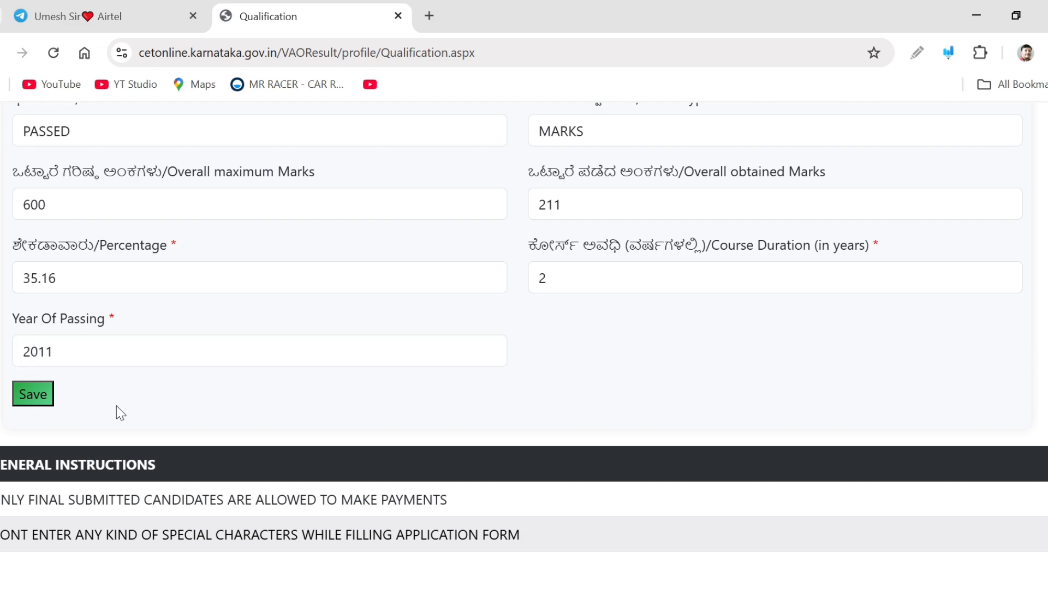
left_click(34, 393)
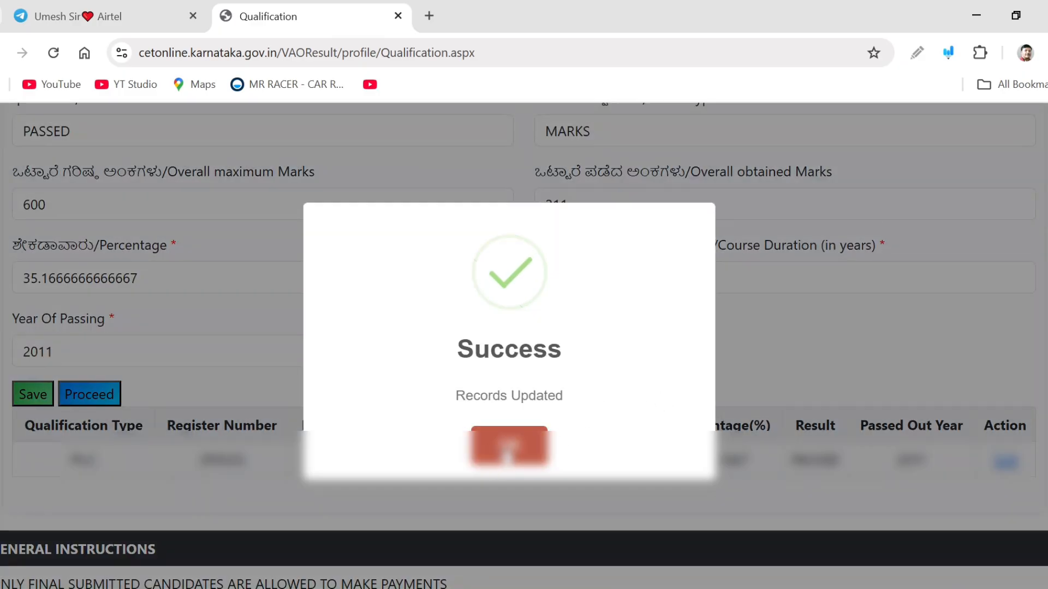
left_click(507, 446)
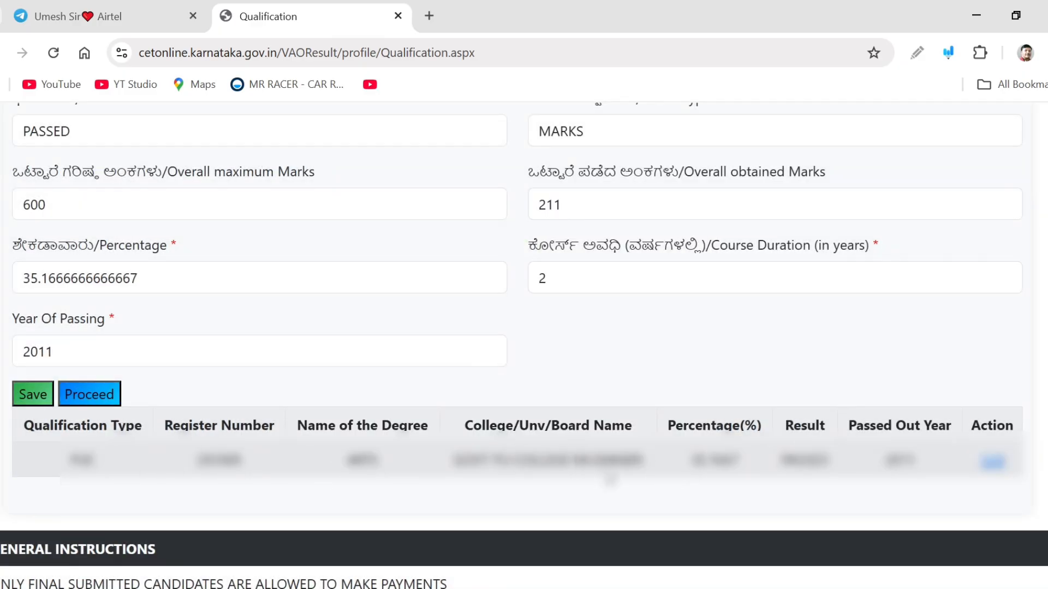
Proceed from the qualification page to the Additional Claims step
scroll(610, 479, "down", 1)
scroll(610, 479, "up", 2)
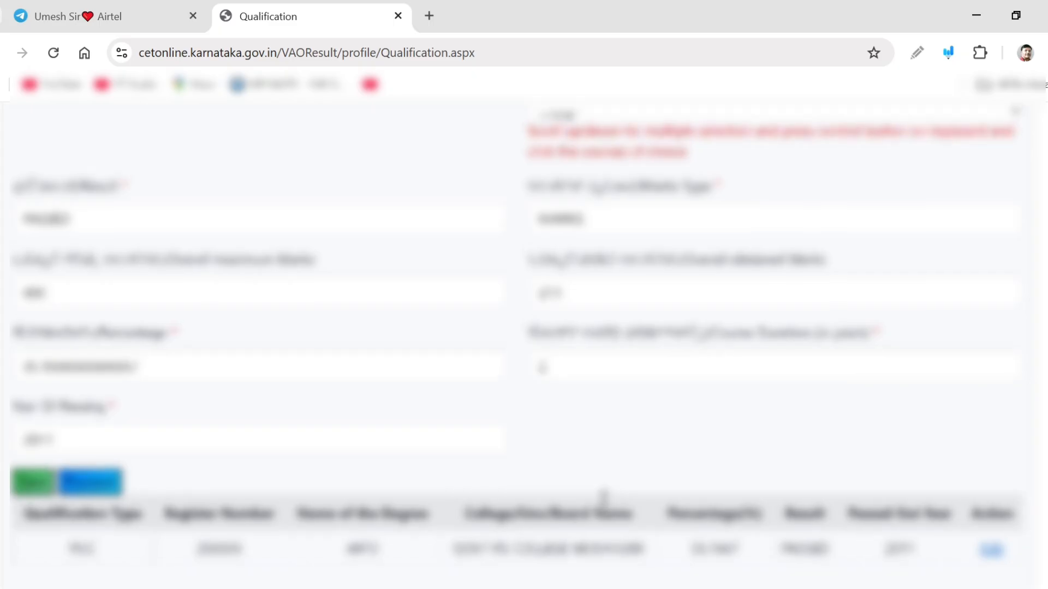
scroll(606, 494, "up", 15)
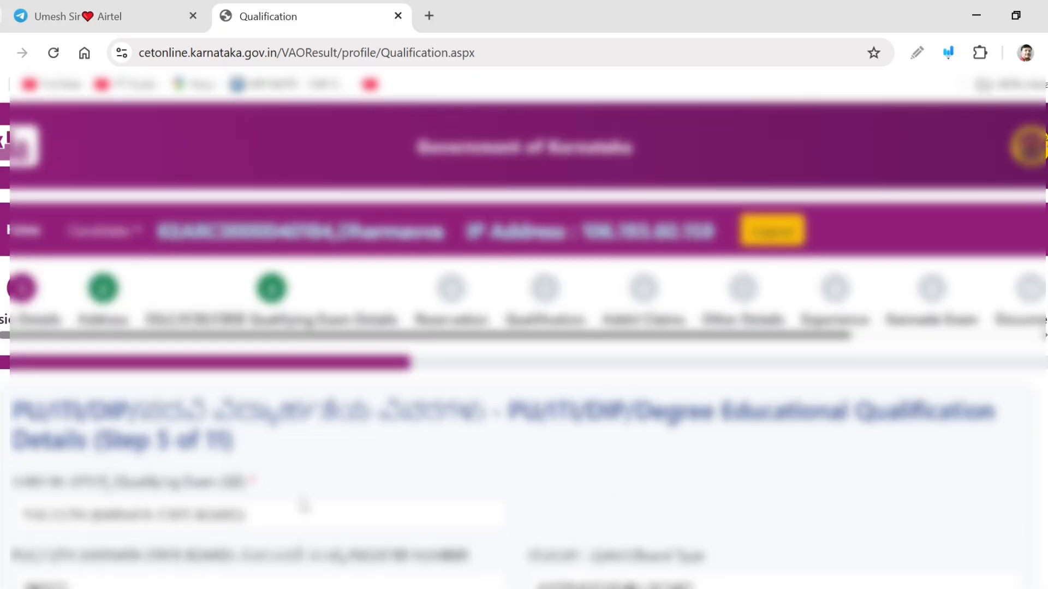
left_click(281, 514)
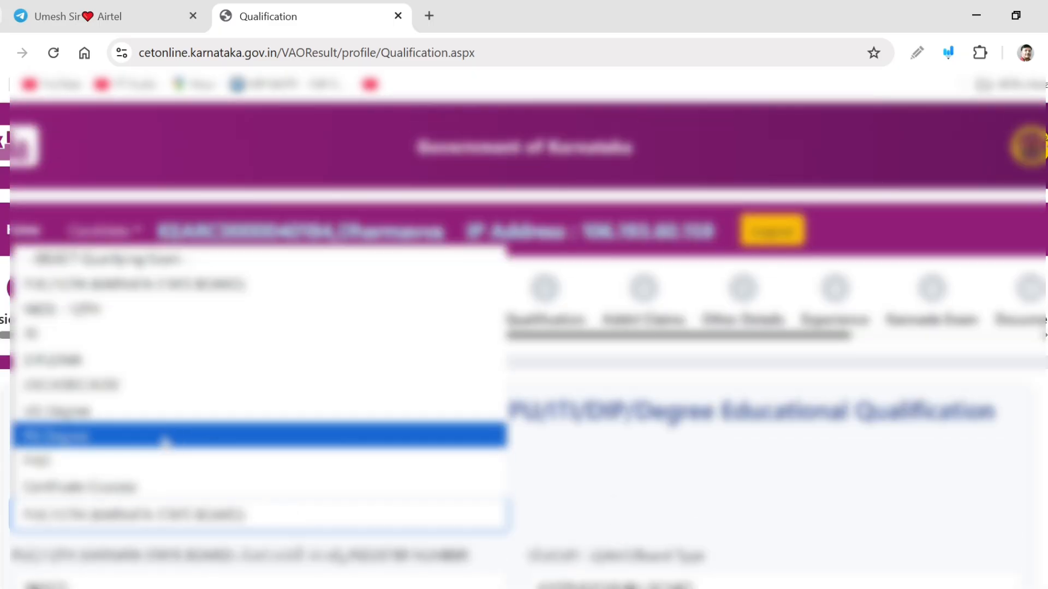
left_click(622, 474)
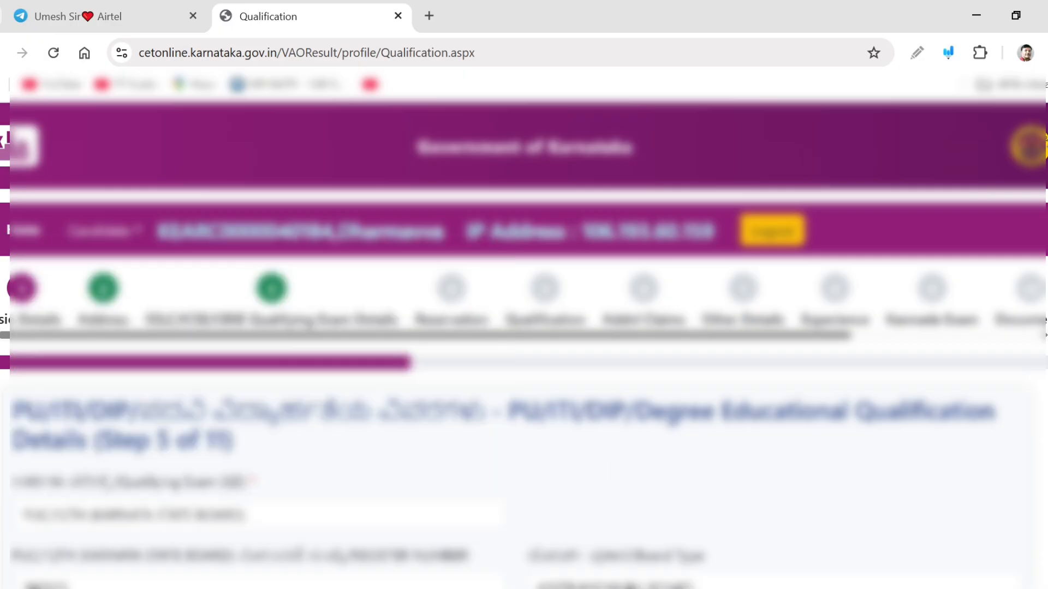
scroll(524, 327, "down", 10)
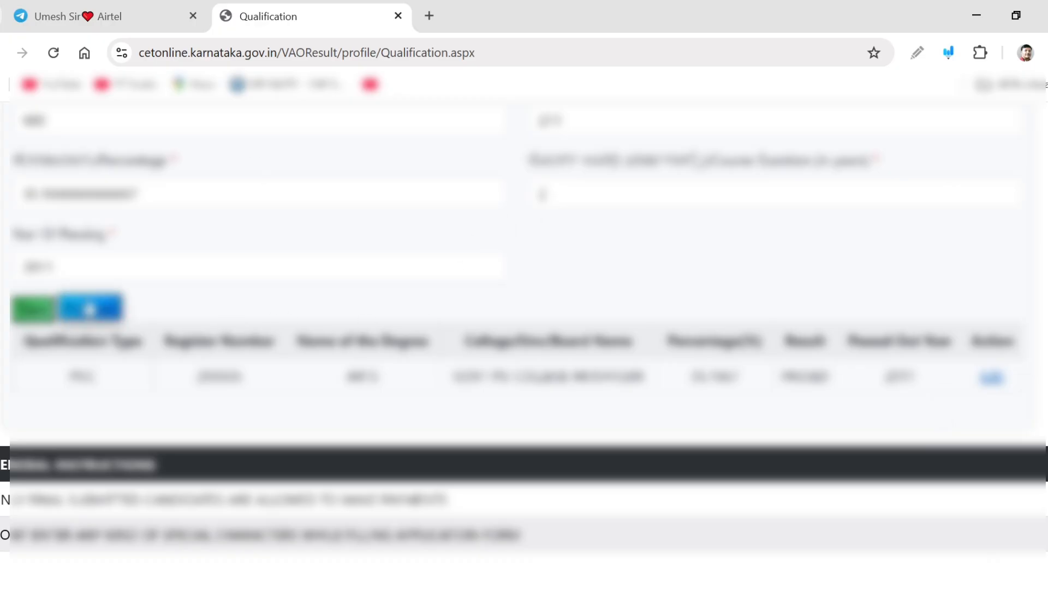
left_click(90, 310)
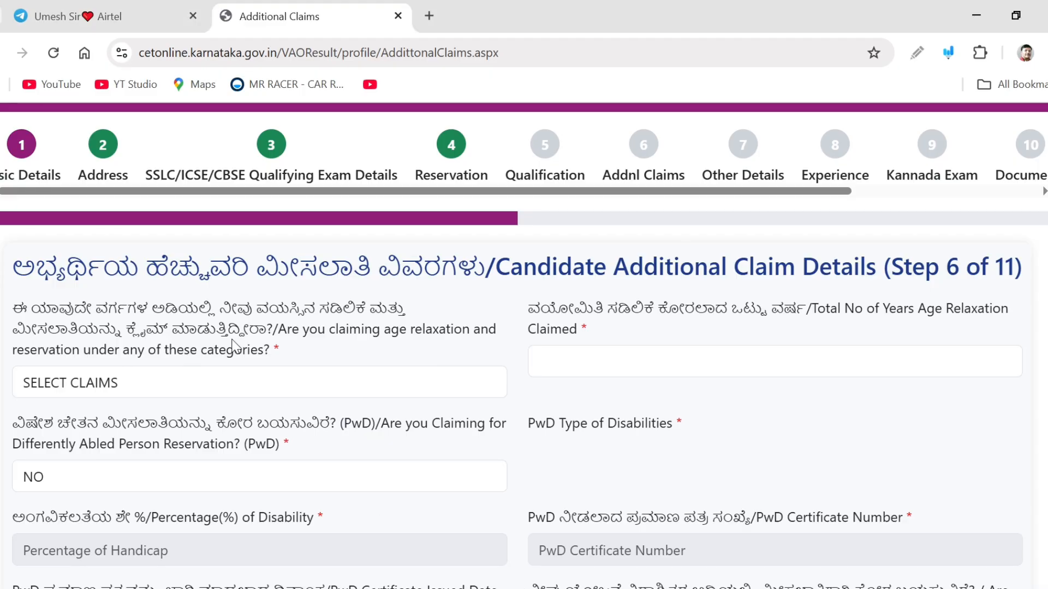
Set the age relaxation and reservation claim category to NONE
left_click(198, 388)
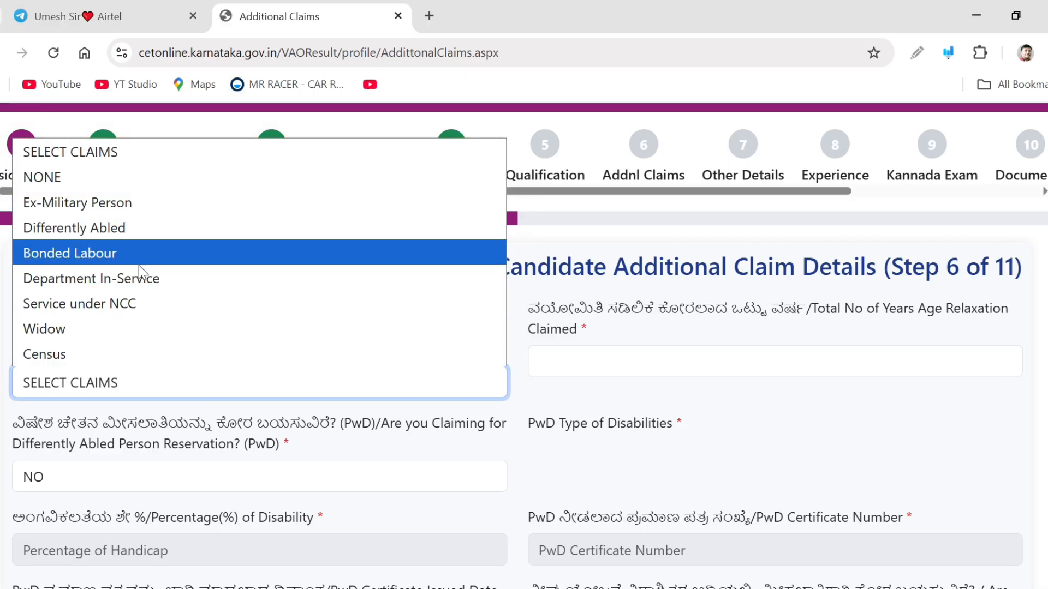
left_click(101, 177)
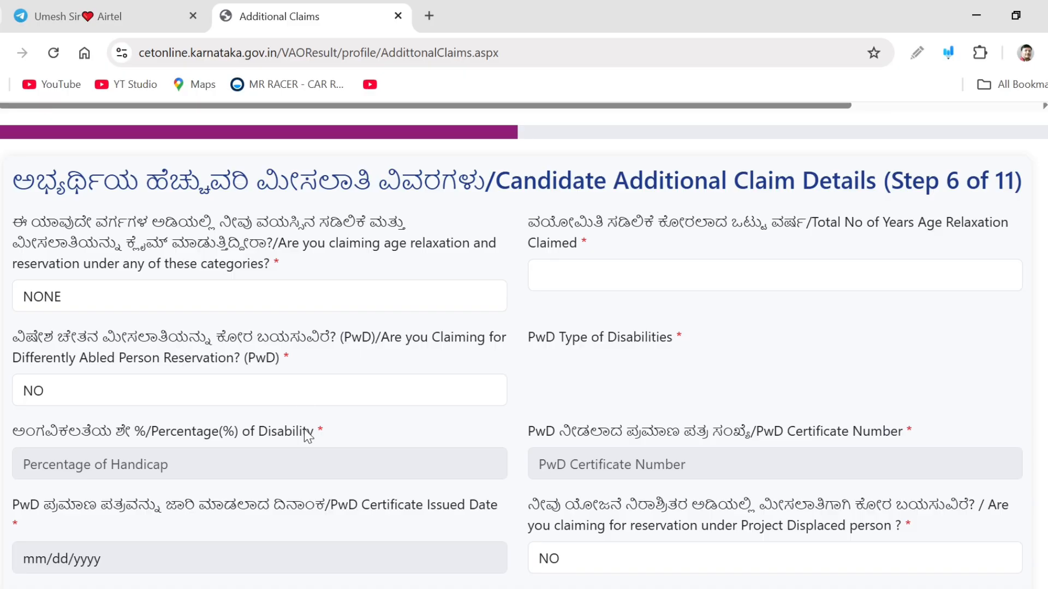
left_click(242, 394)
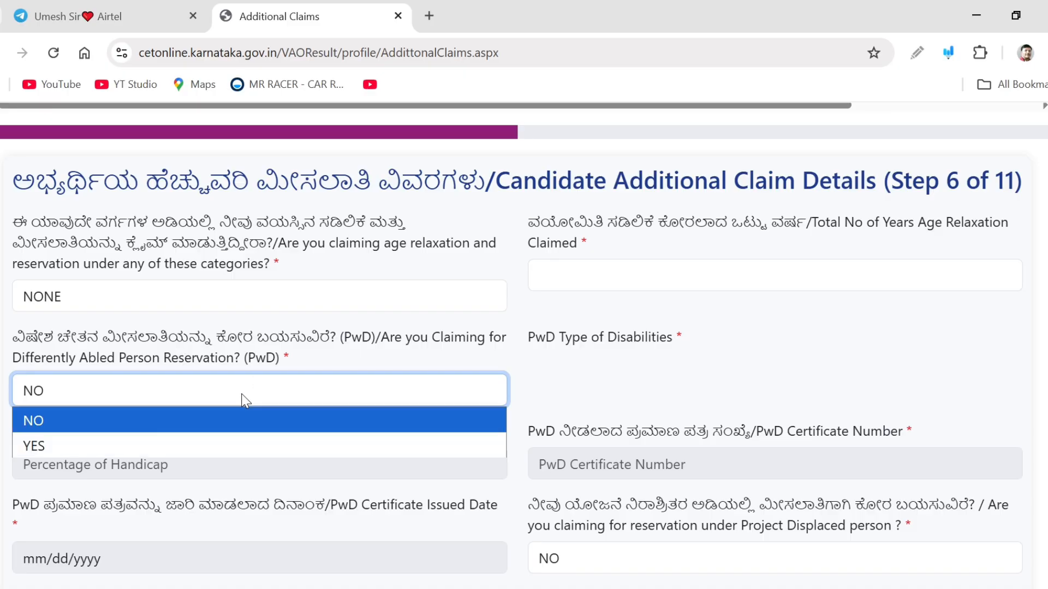
left_click(168, 443)
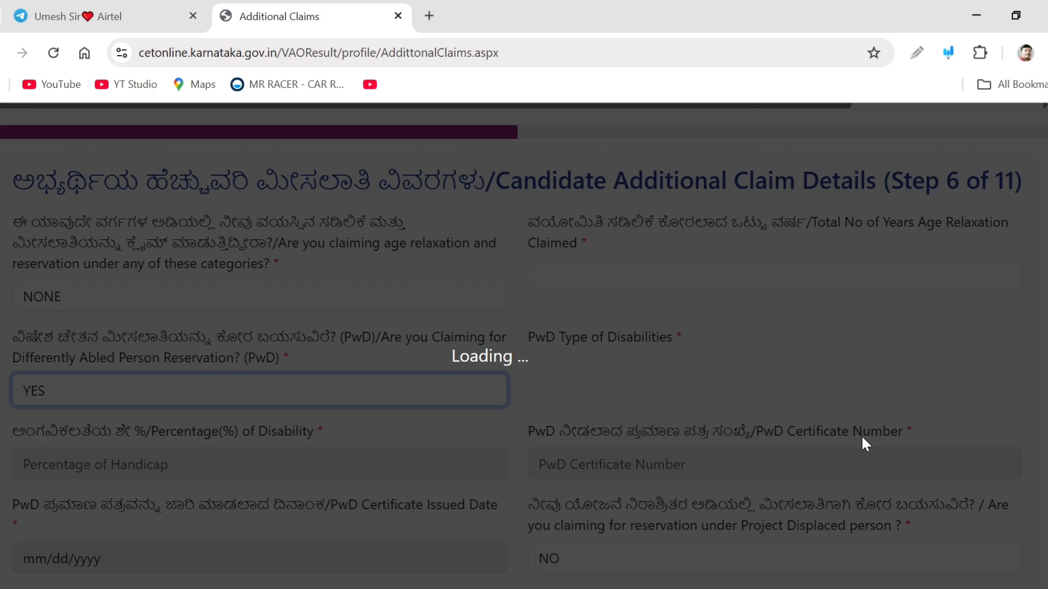
scroll(772, 437, "down", 2)
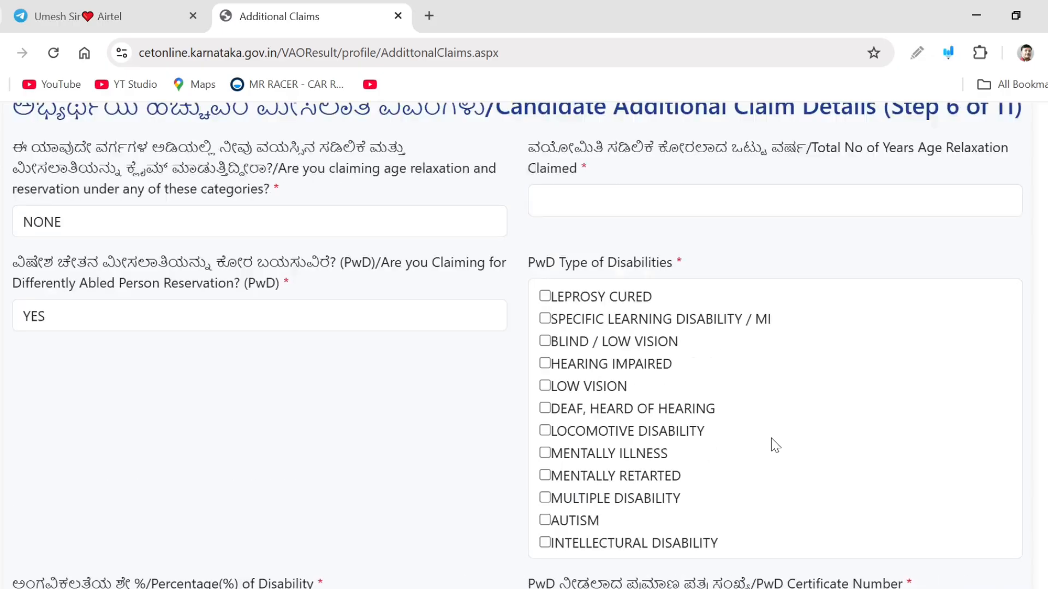
scroll(771, 438, "up", 1)
left_click(243, 400)
left_click(184, 417)
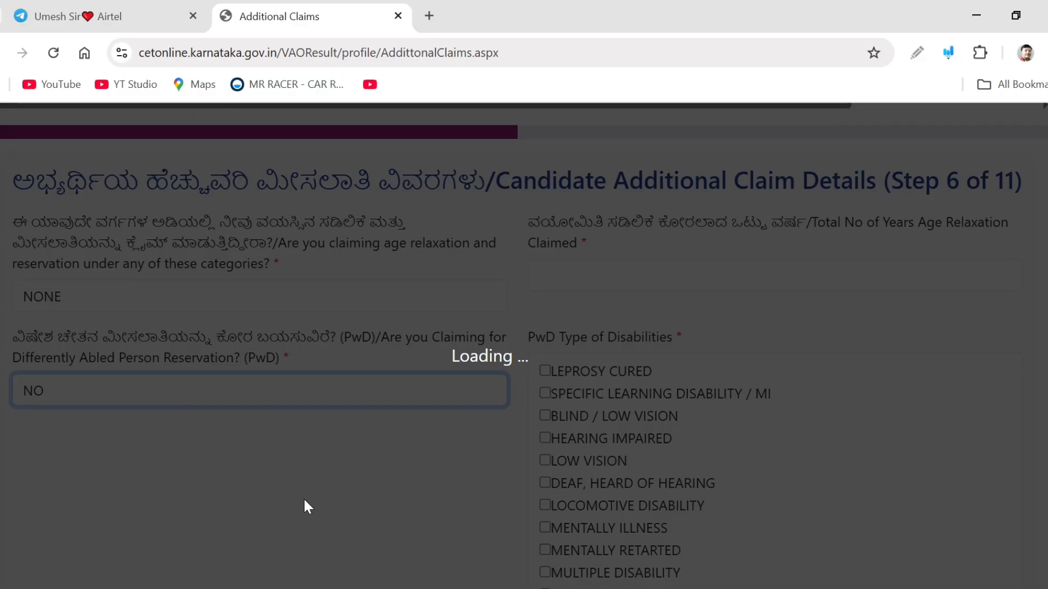
Set the community category to NOT Applicable
scroll(564, 286, "down", 1)
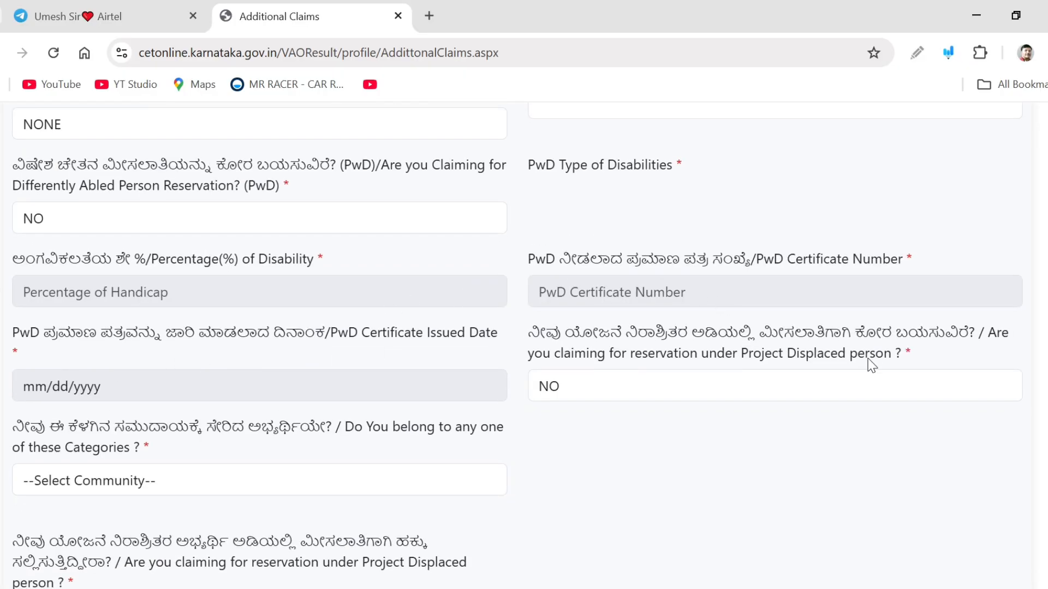
scroll(675, 398, "down", 1)
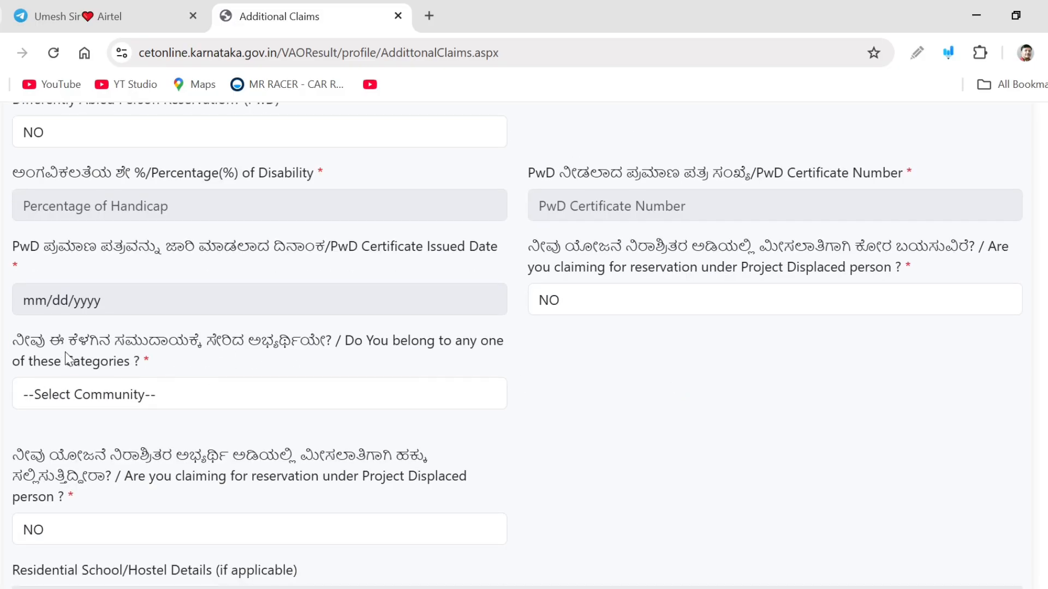
left_click(272, 404)
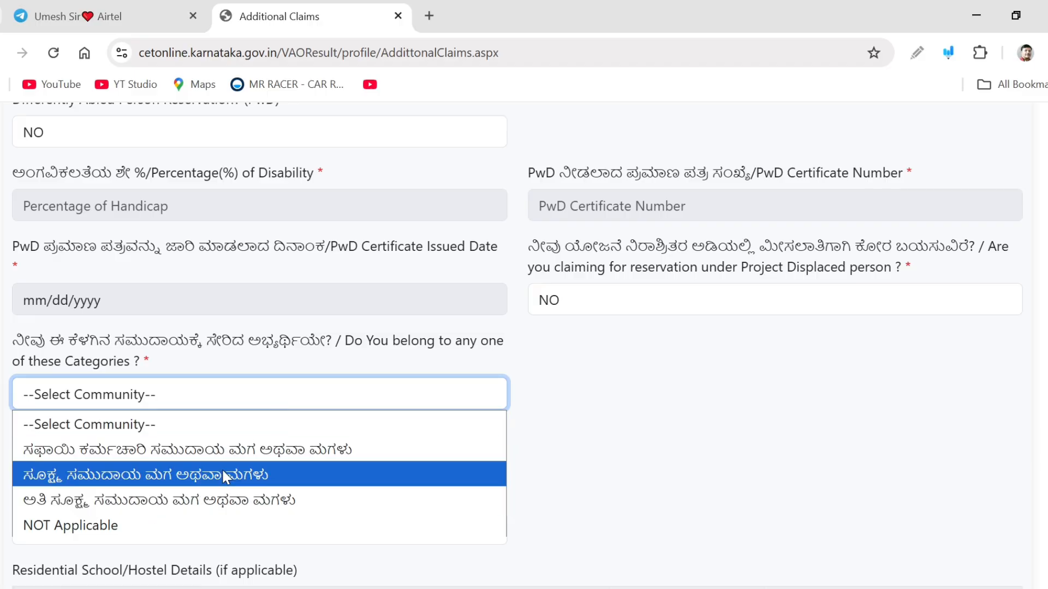
left_click(164, 525)
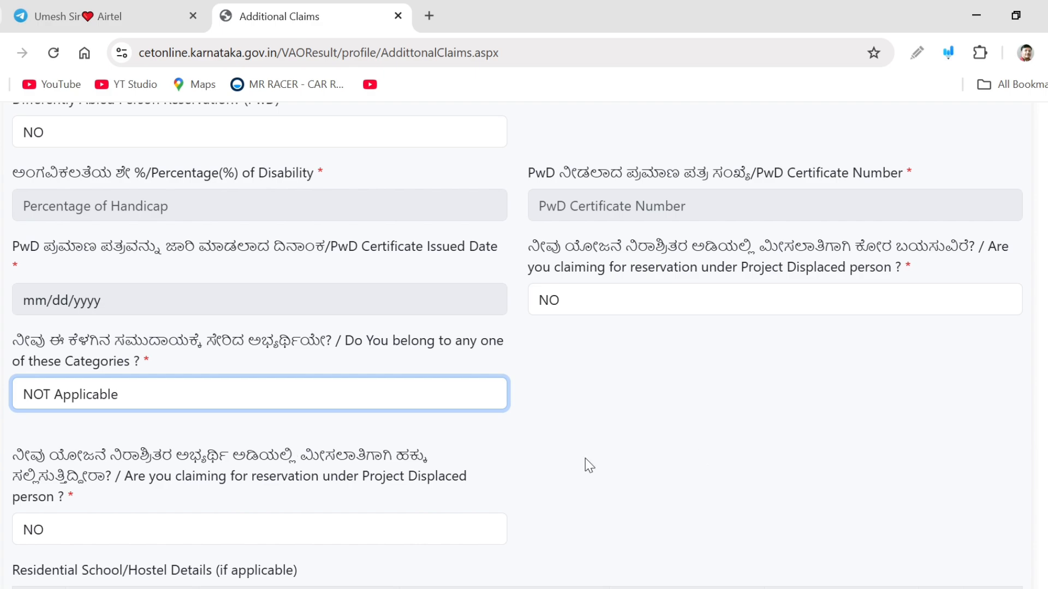
Save the additional claim details and proceed to the Other Details step
scroll(584, 464, "down", 3)
scroll(565, 461, "down", 1)
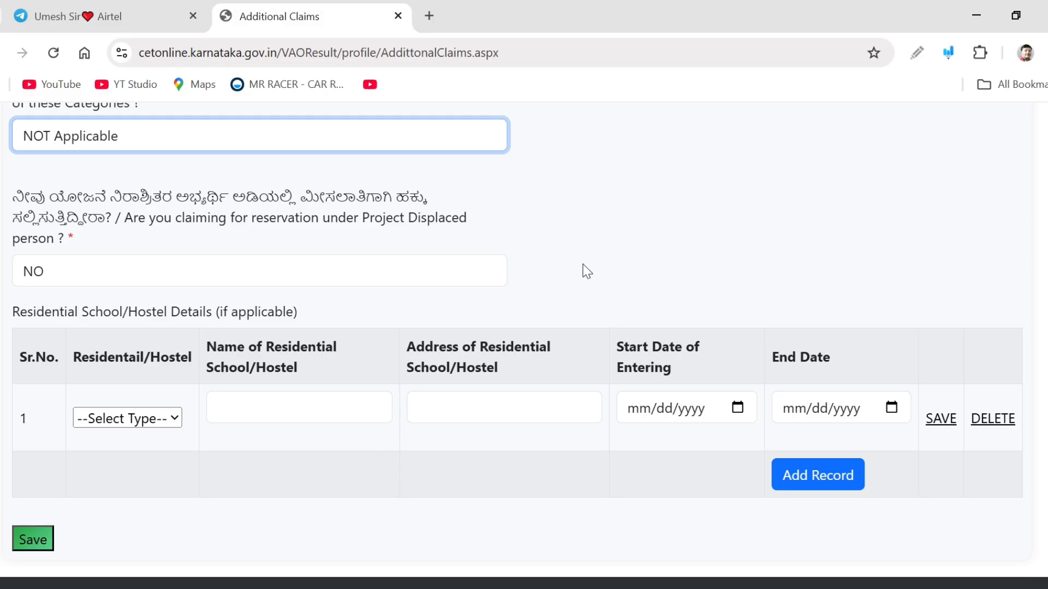
scroll(587, 271, "down", 1)
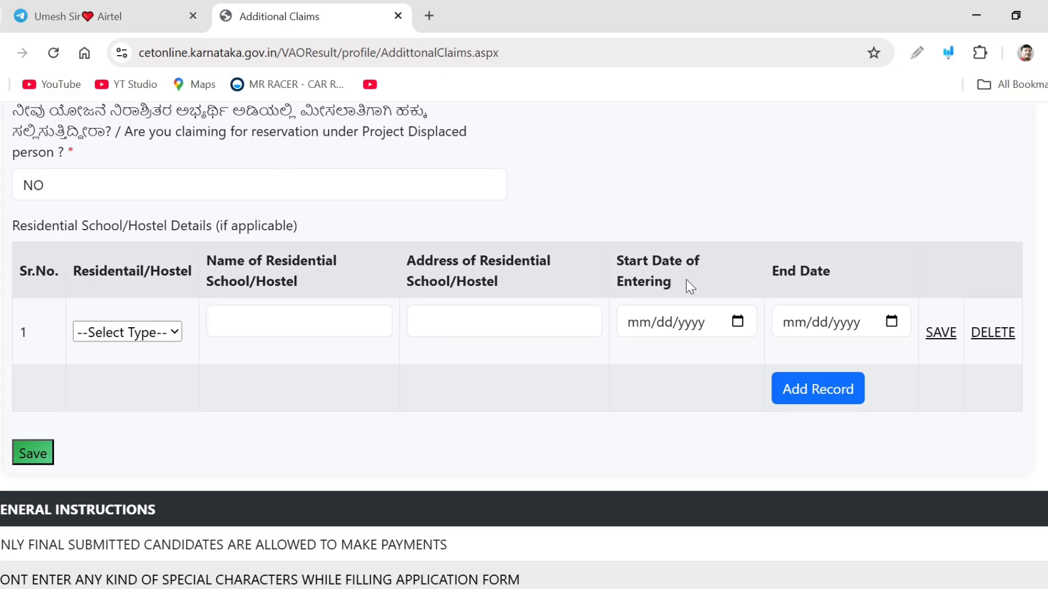
scroll(611, 425, "down", 1)
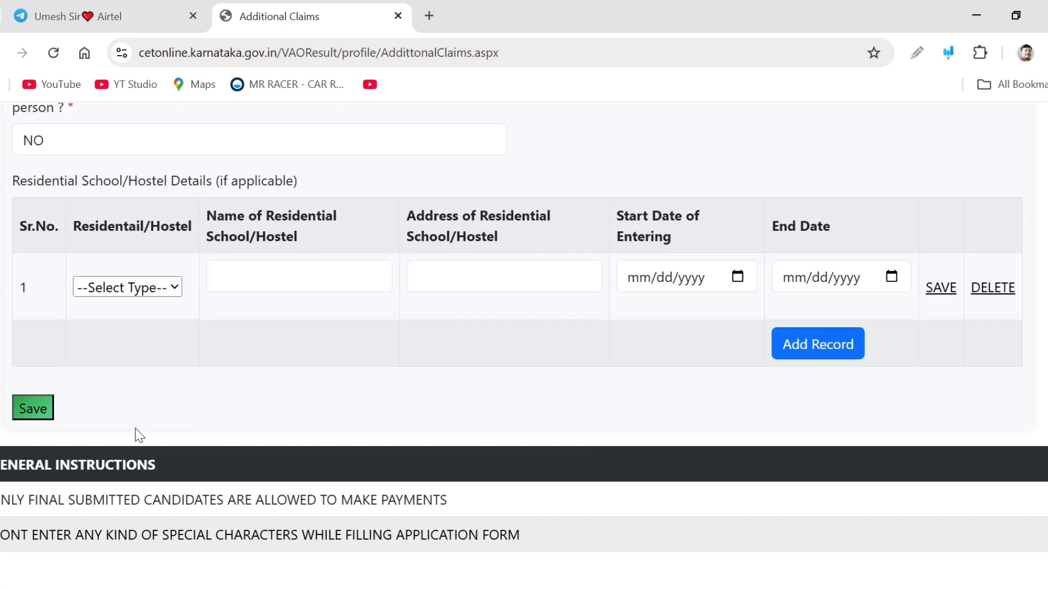
left_click(34, 404)
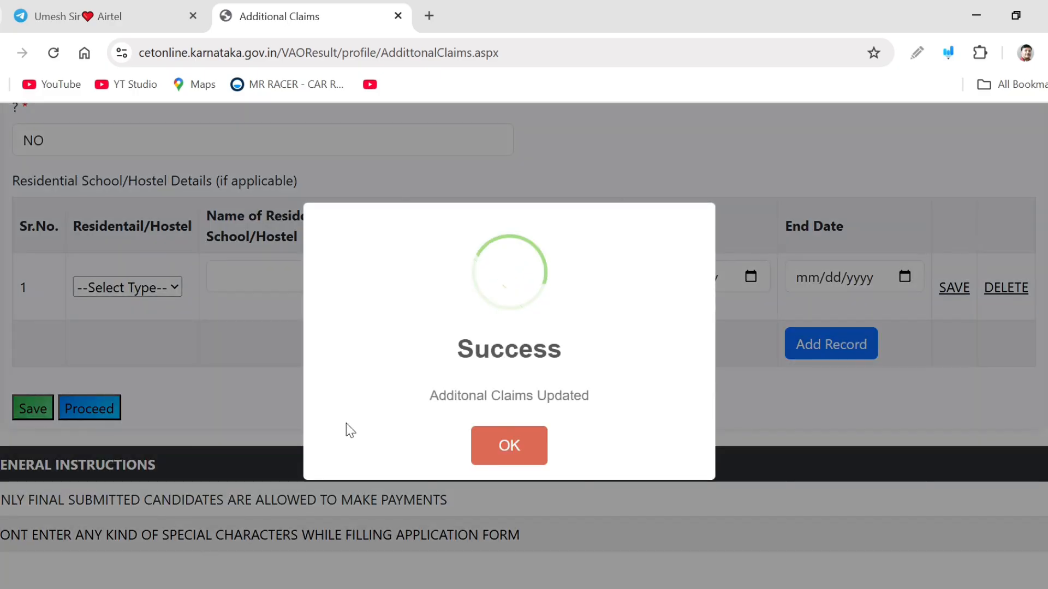
left_click(510, 446)
left_click(97, 410)
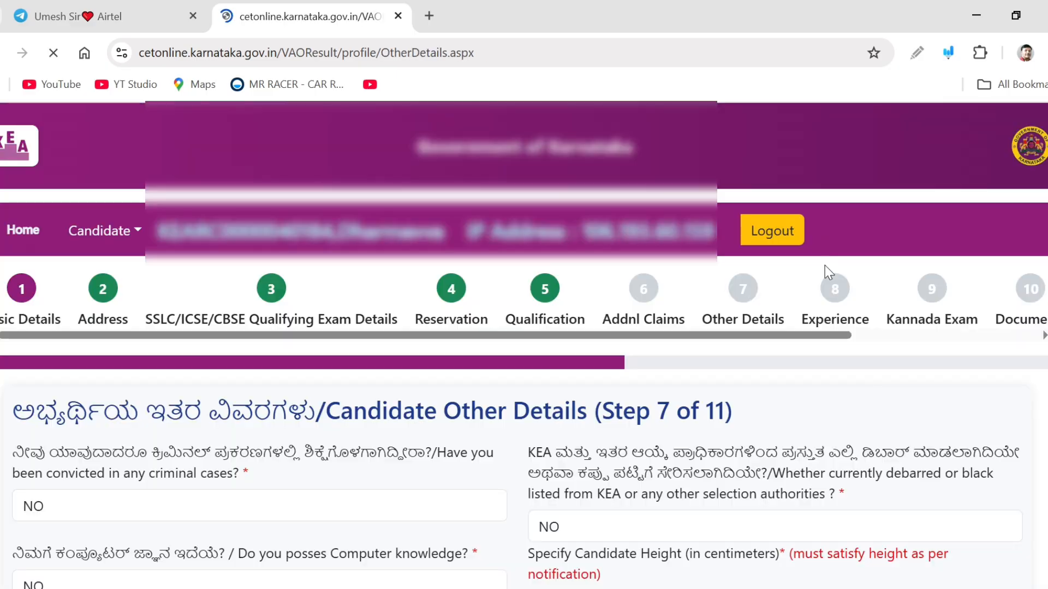
Answer NO to both the criminal conviction and computer knowledge questions
scroll(588, 408, "down", 3)
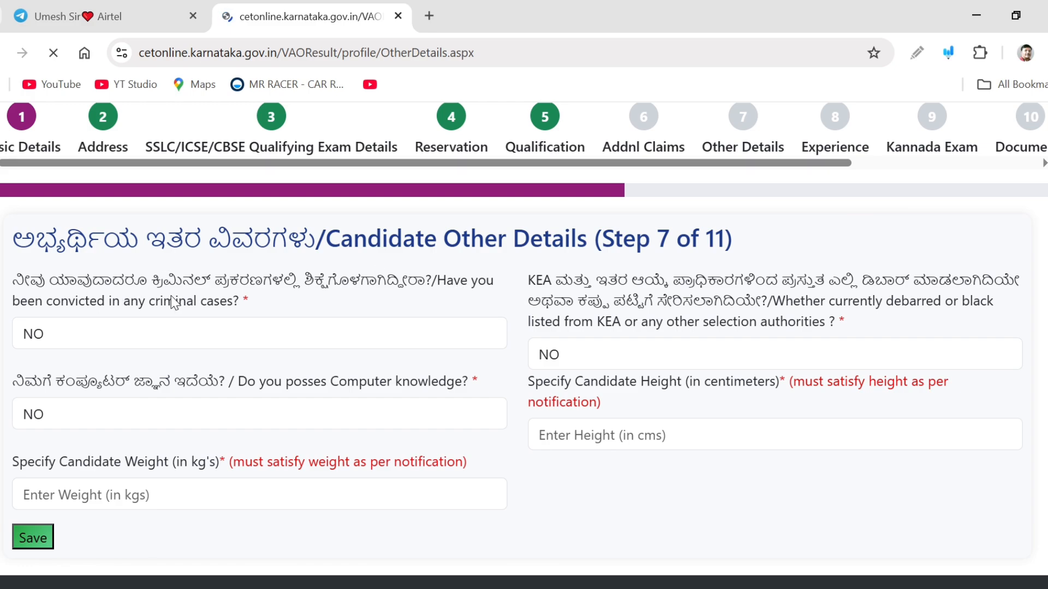
left_click(410, 336)
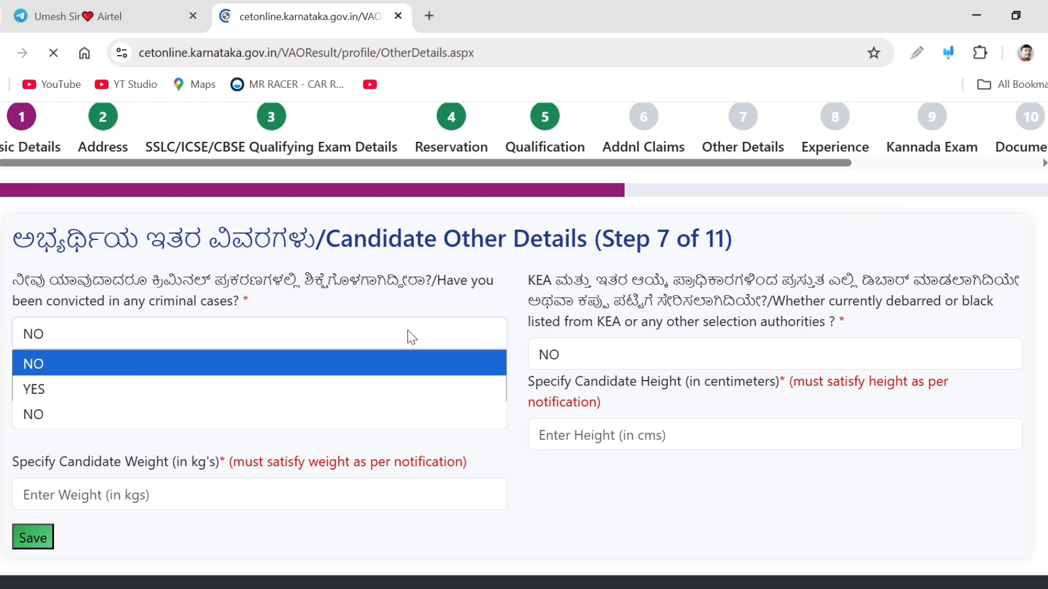
left_click(412, 337)
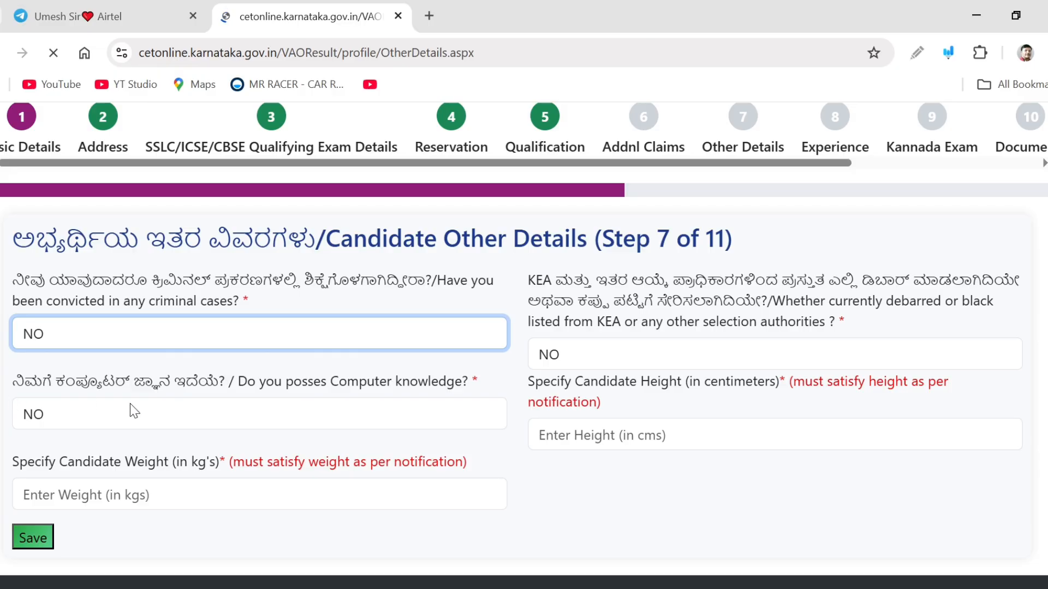
left_click(216, 417)
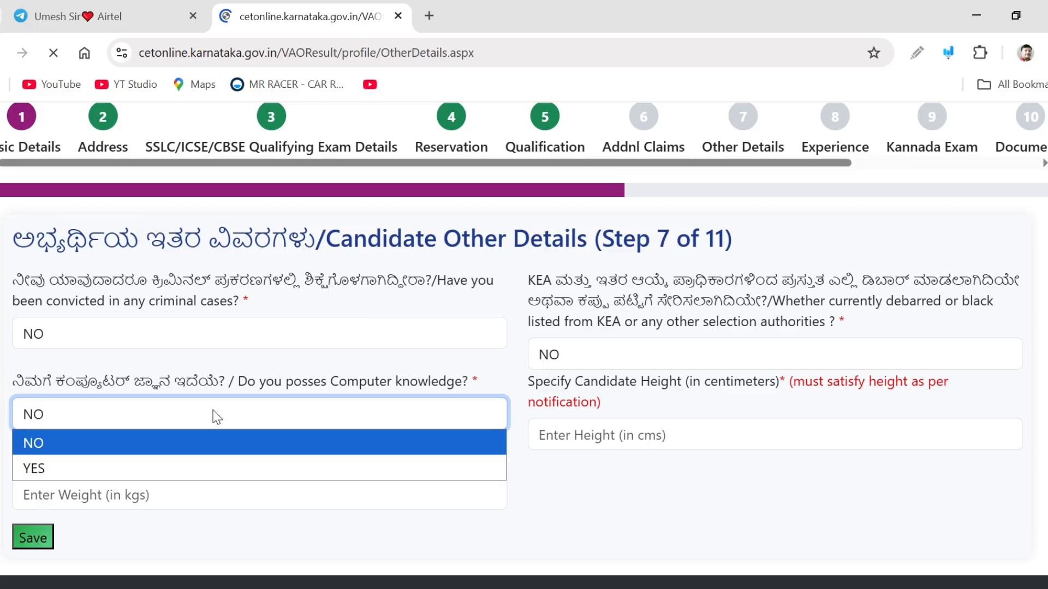
left_click(216, 416)
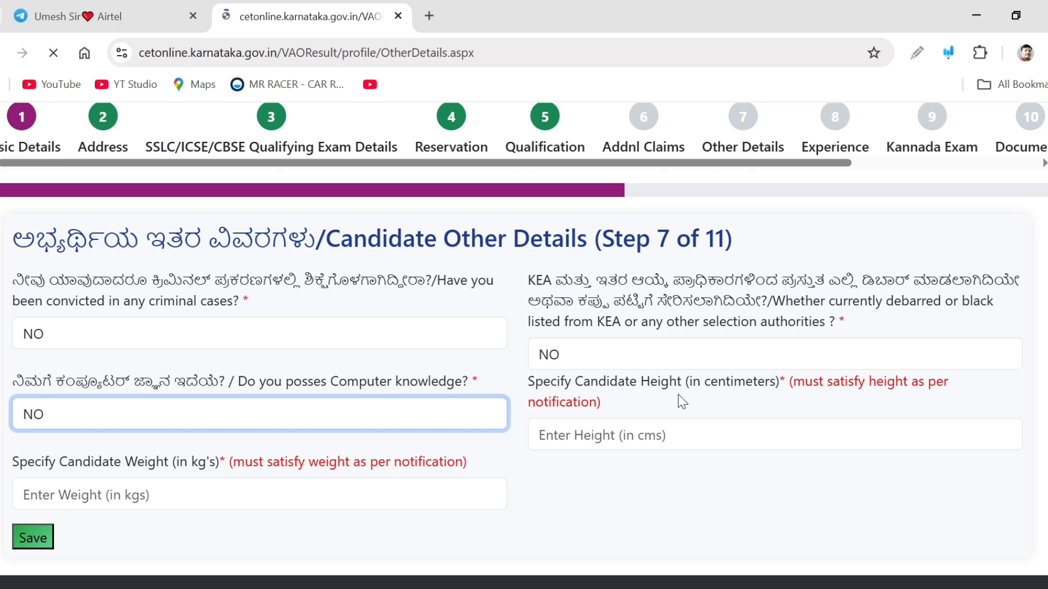
Enter the candidate height as 152 cm and the weight as 58 kg
left_click(640, 429)
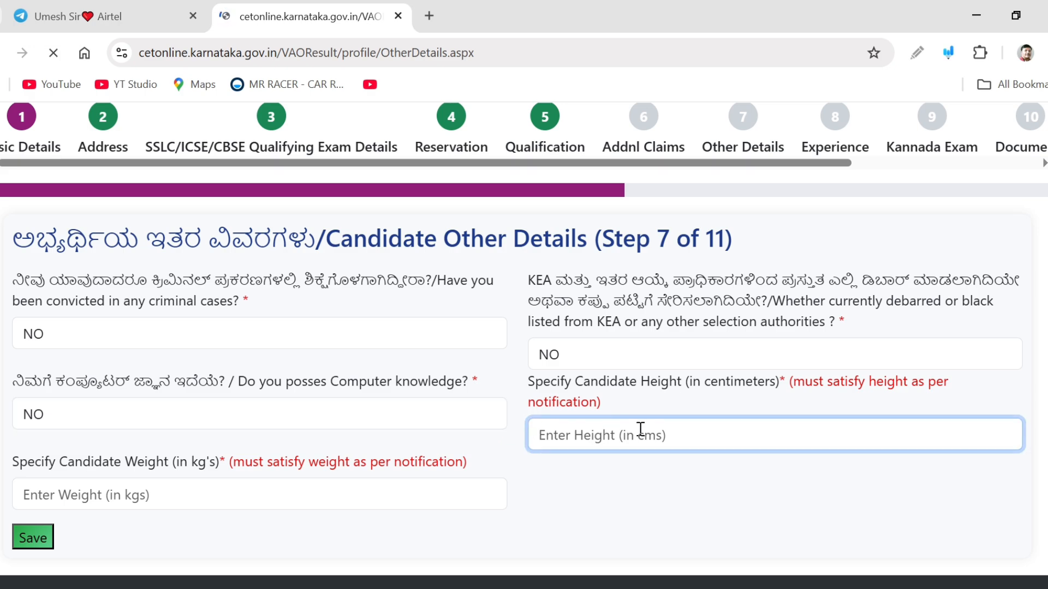
type("152")
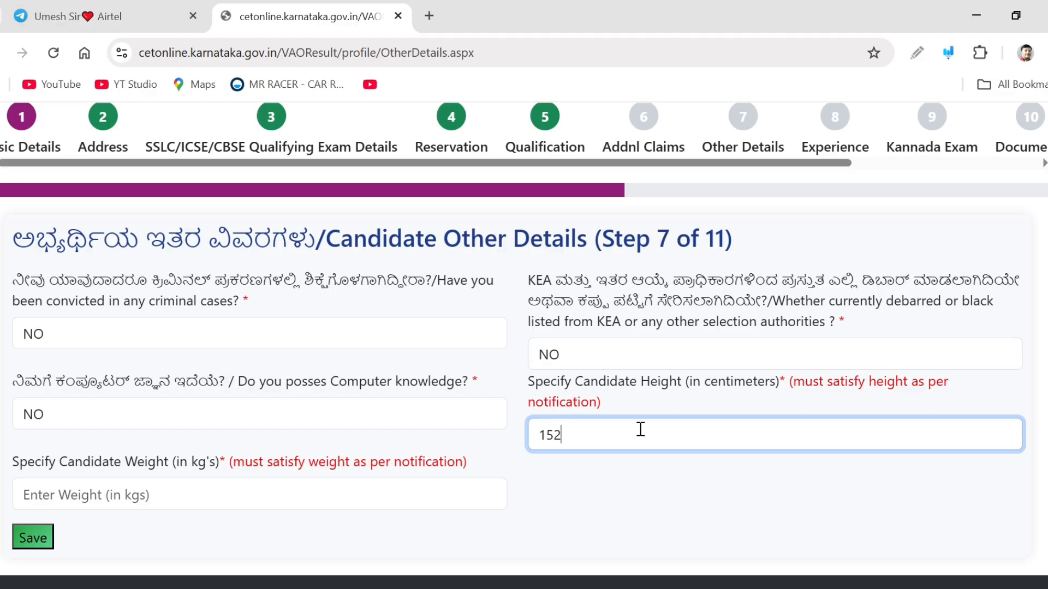
left_click(608, 483)
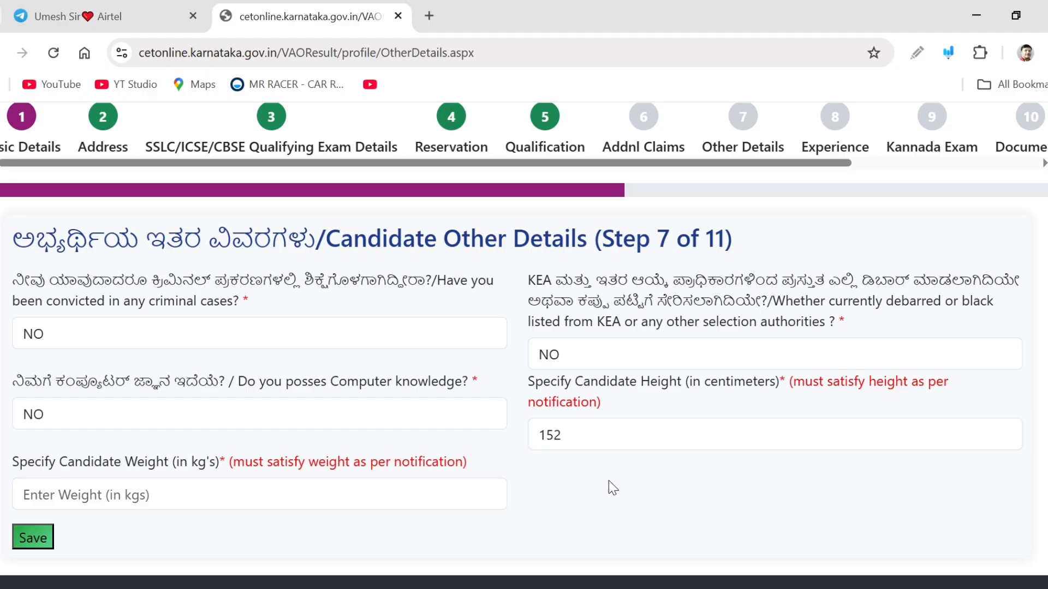
left_click(145, 483)
type("58")
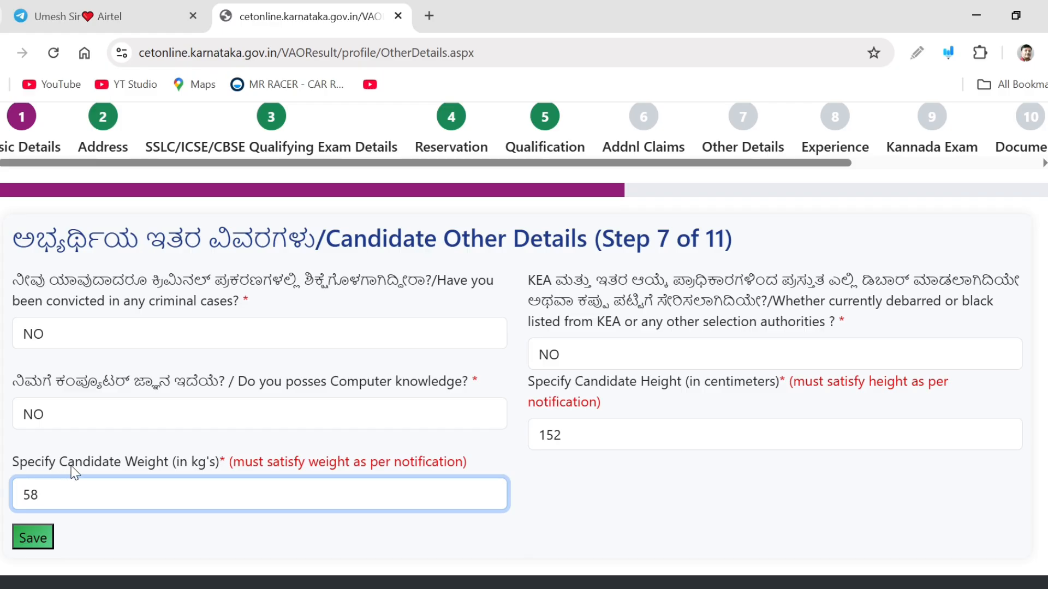
Save the other details and proceed to the Experience step
left_click(217, 525)
scroll(217, 525, "down", 2)
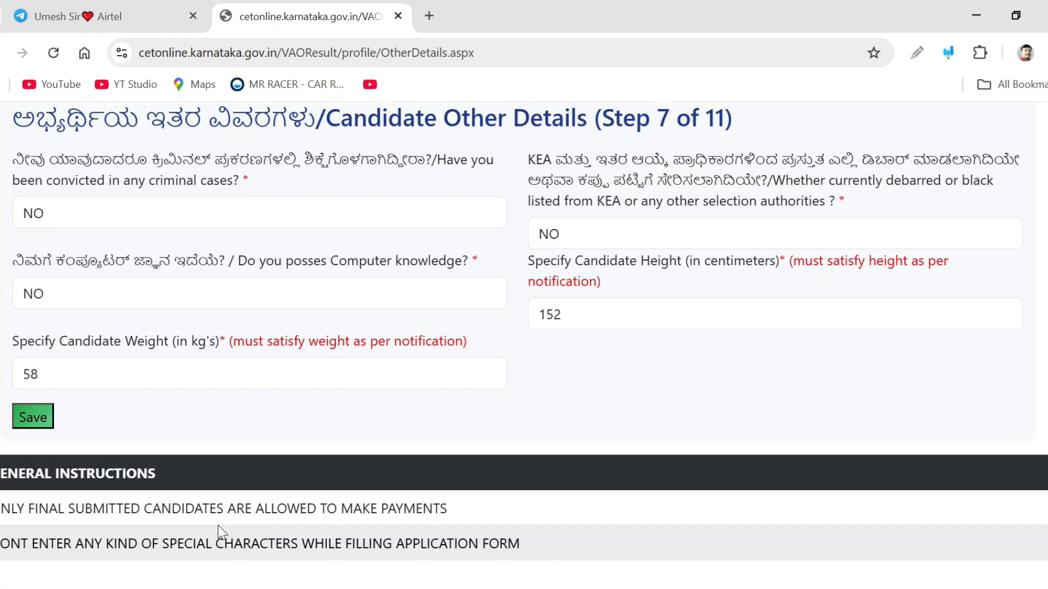
left_click(33, 409)
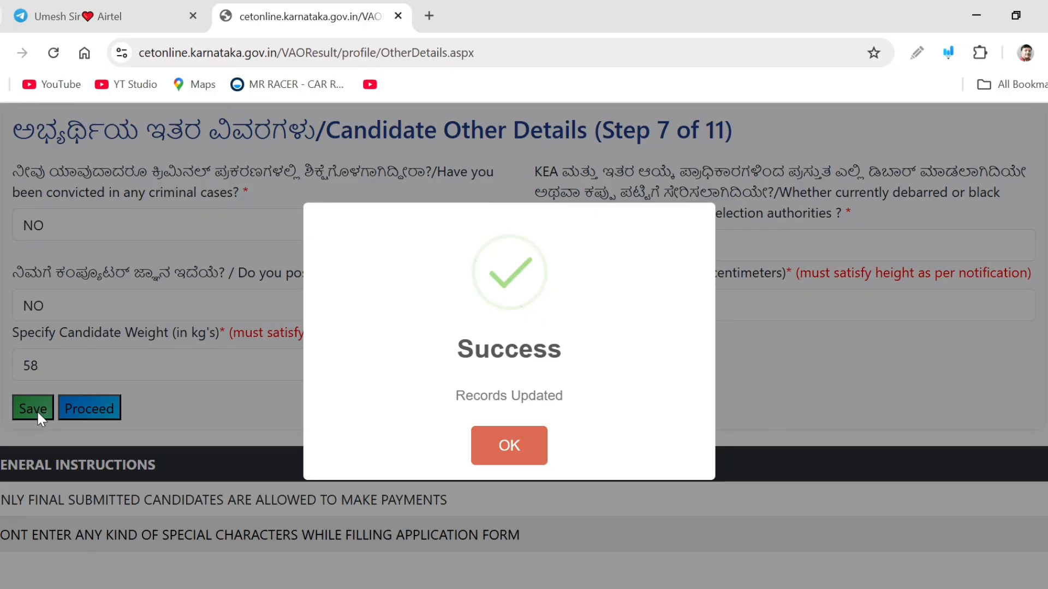
left_click(505, 456)
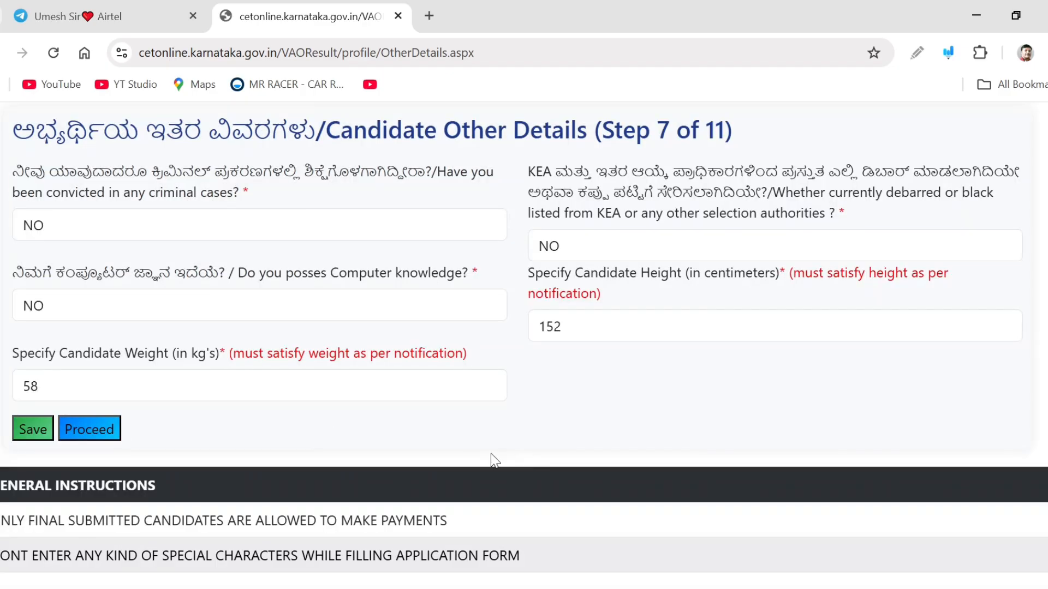
left_click(90, 428)
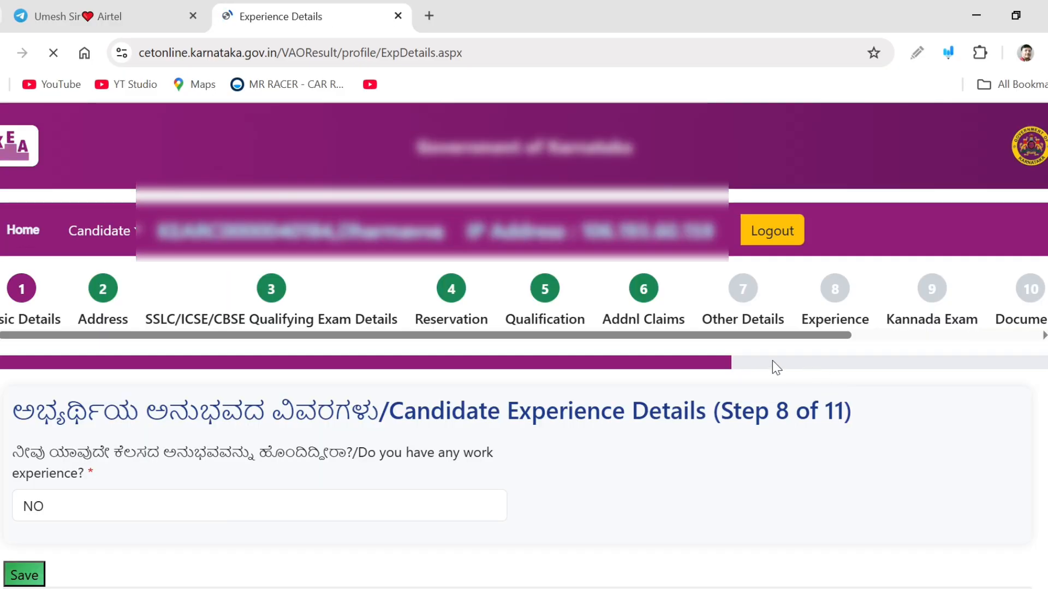
Save the work experience answer as NO and proceed to the Kannada Exam step
scroll(458, 377, "down", 2)
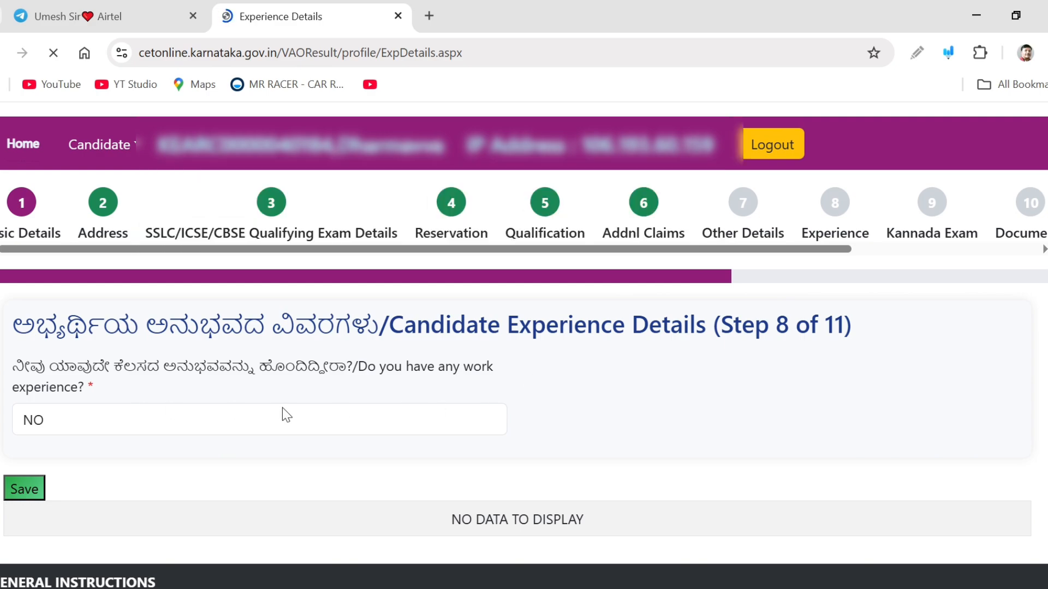
left_click(30, 489)
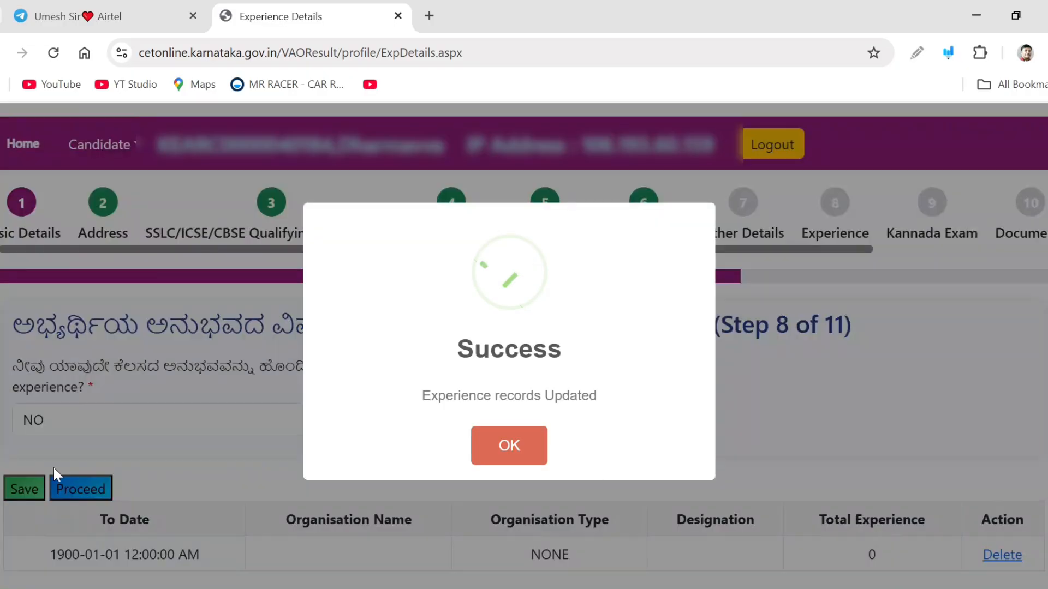
left_click(505, 445)
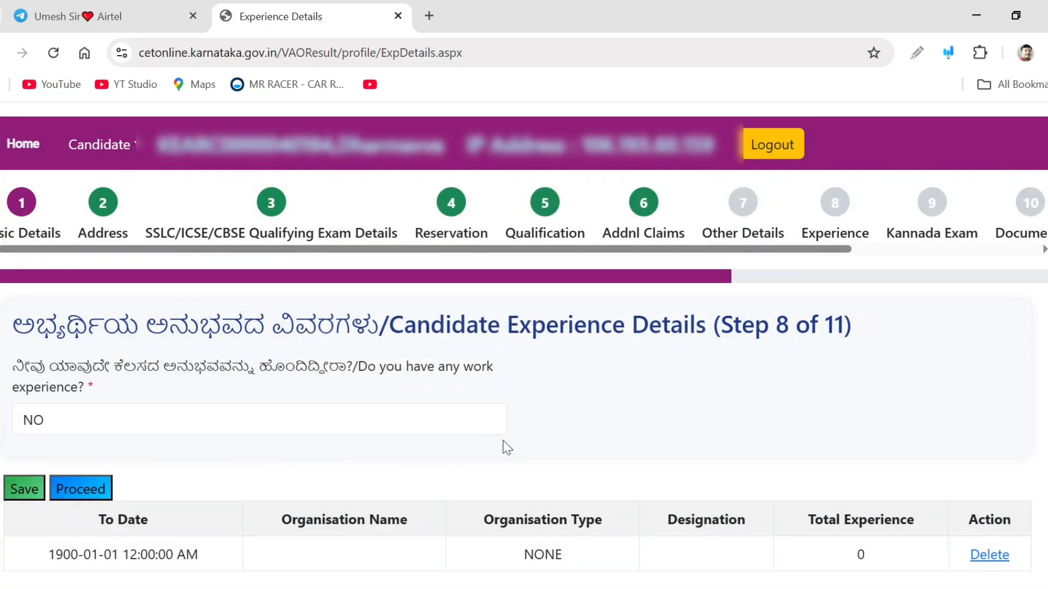
left_click(81, 487)
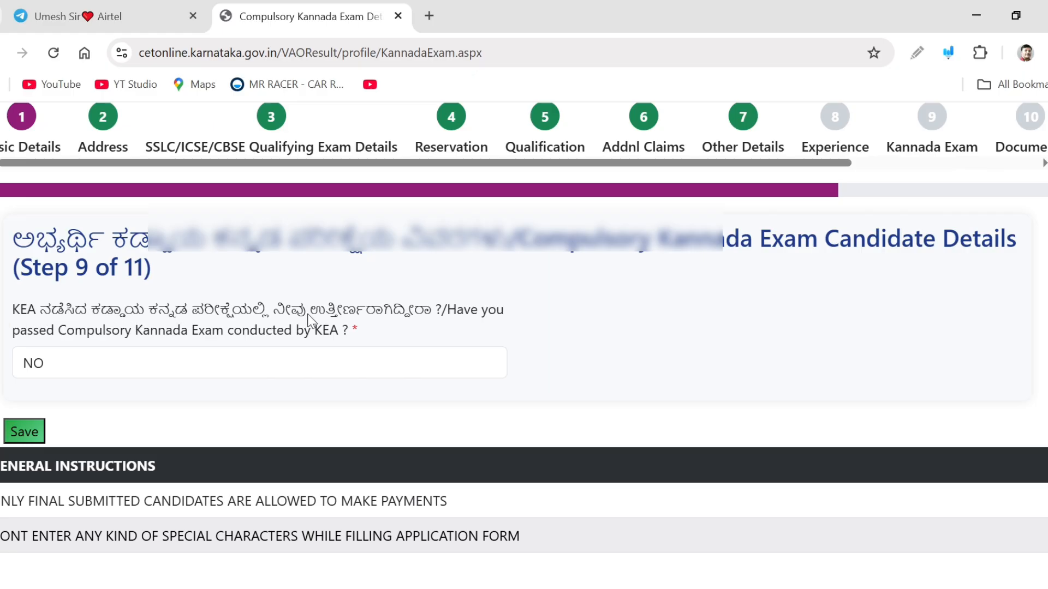
Save the compulsory Kannada exam answer as NO and proceed to the Documents Upload step
left_click(446, 376)
left_click(566, 355)
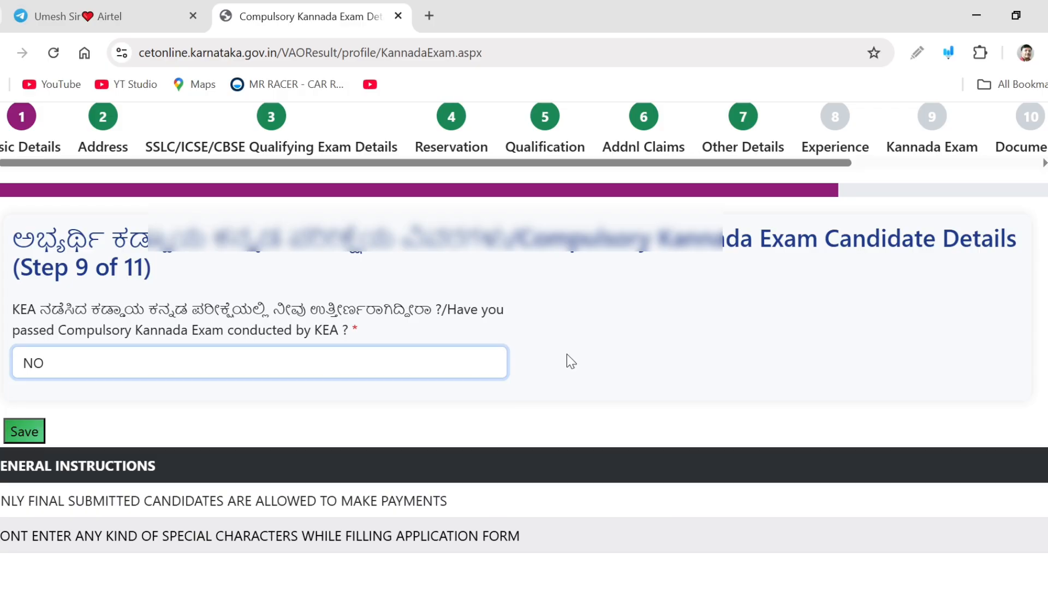
left_click(26, 433)
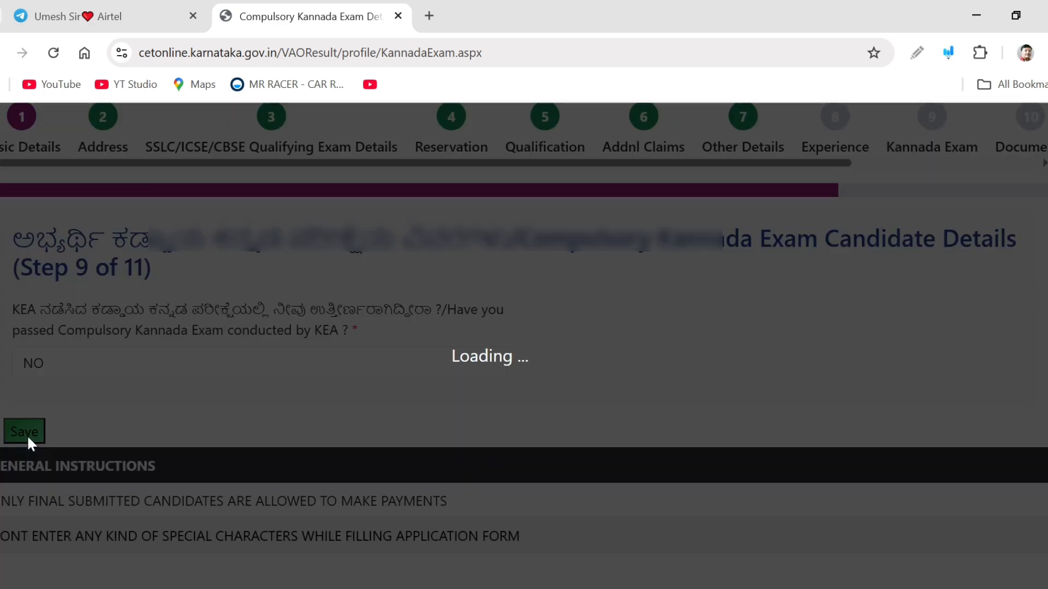
left_click(517, 453)
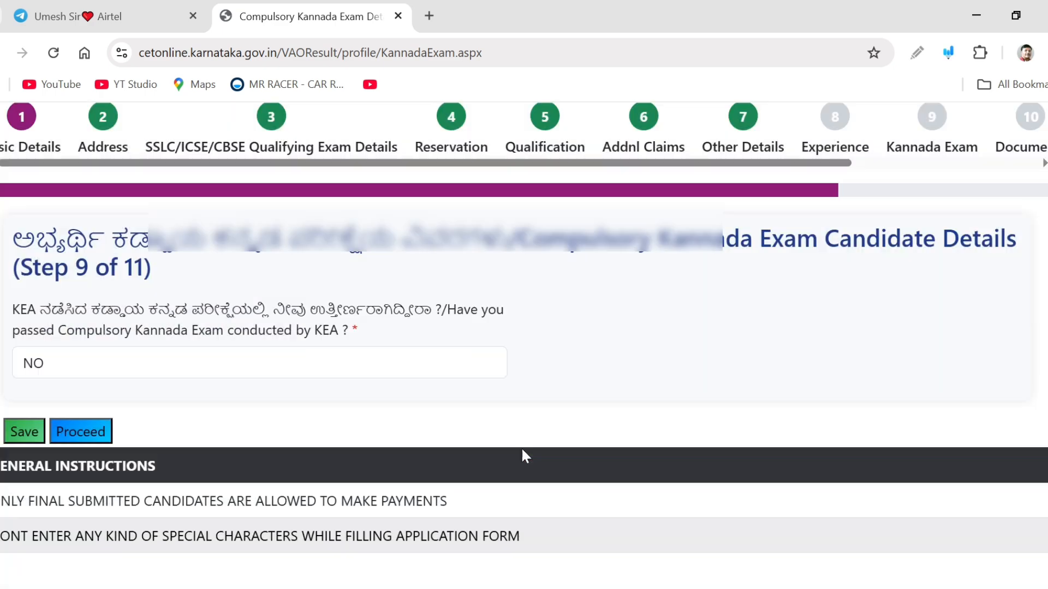
left_click(96, 432)
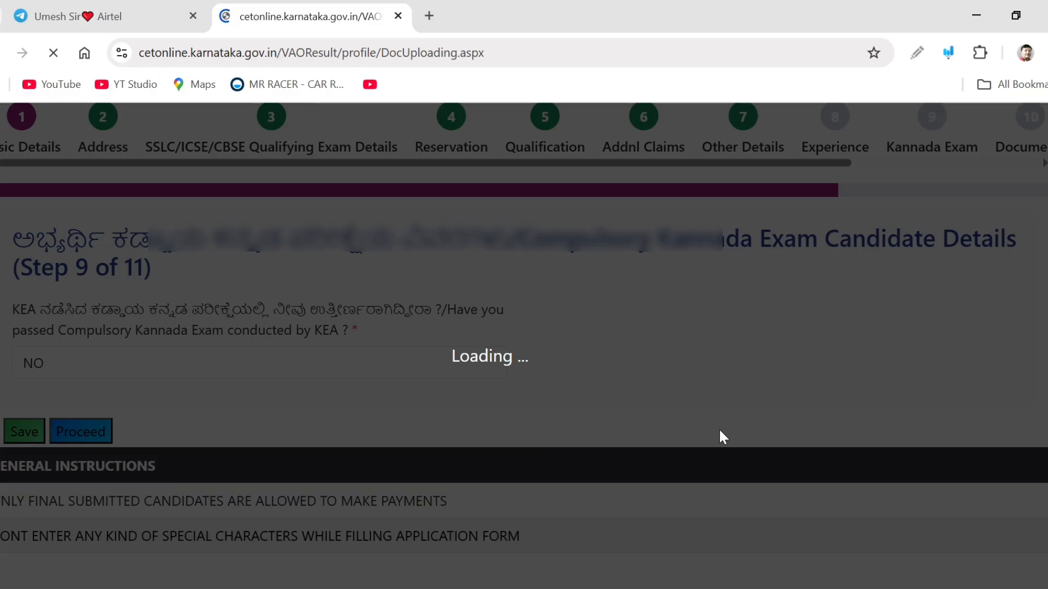
Upload the image Sign.jpg as the signature document and confirm the upload
scroll(788, 330, "down", 1)
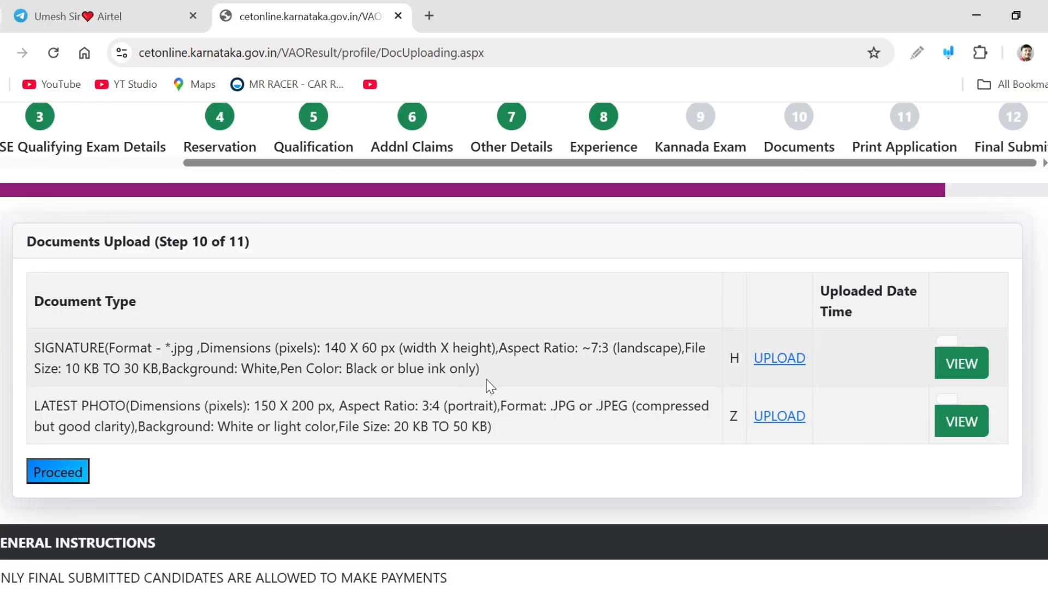
scroll(412, 387, "down", 1)
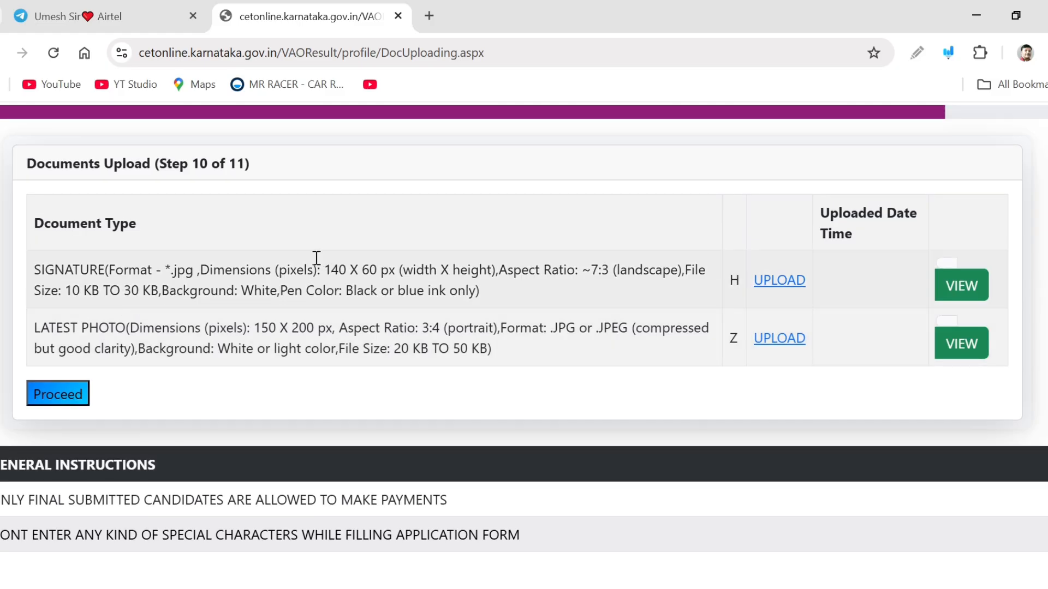
left_click_drag(324, 266, 408, 264)
left_click(498, 311)
left_click(772, 281)
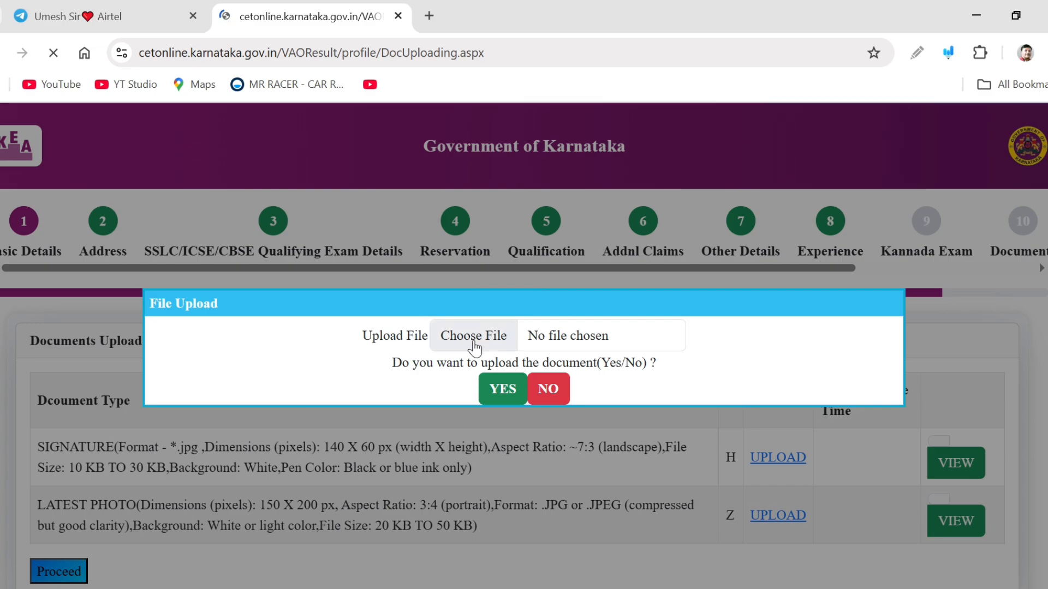
left_click(476, 345)
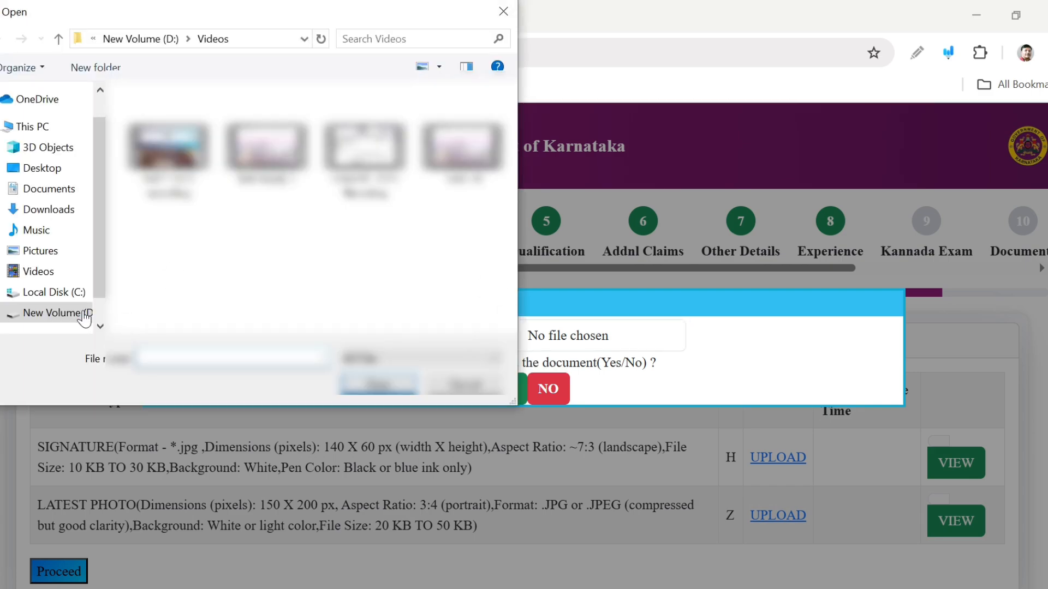
left_click(69, 313)
double_click(169, 136)
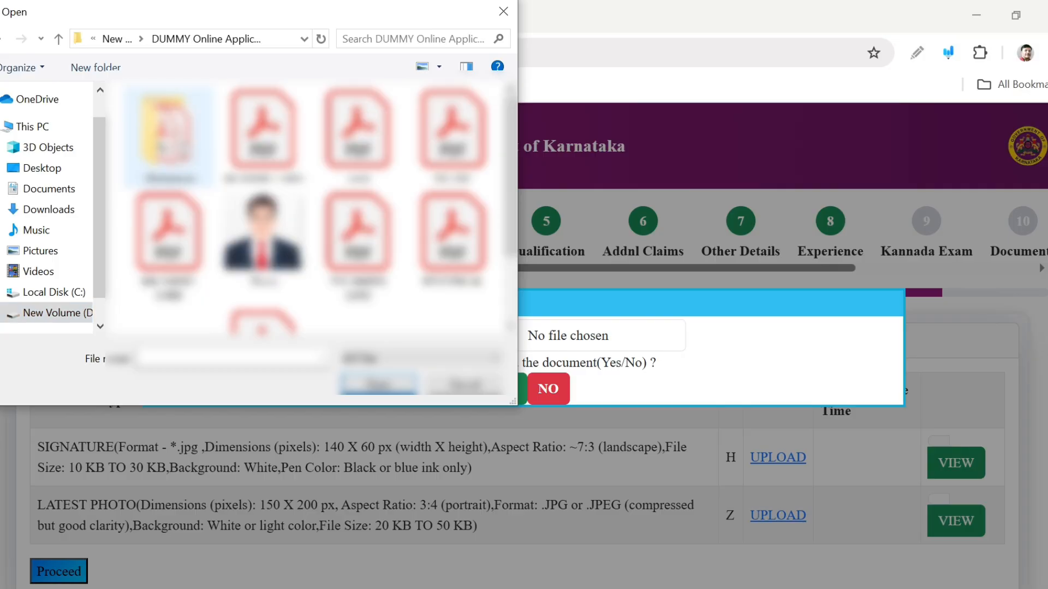
double_click(169, 136)
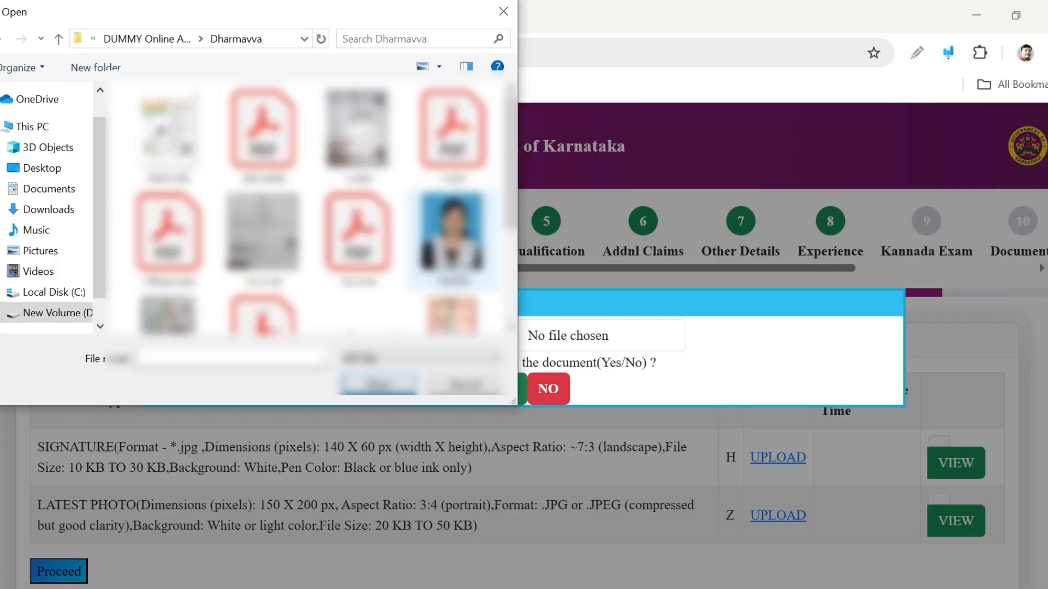
scroll(453, 256, "down", 3)
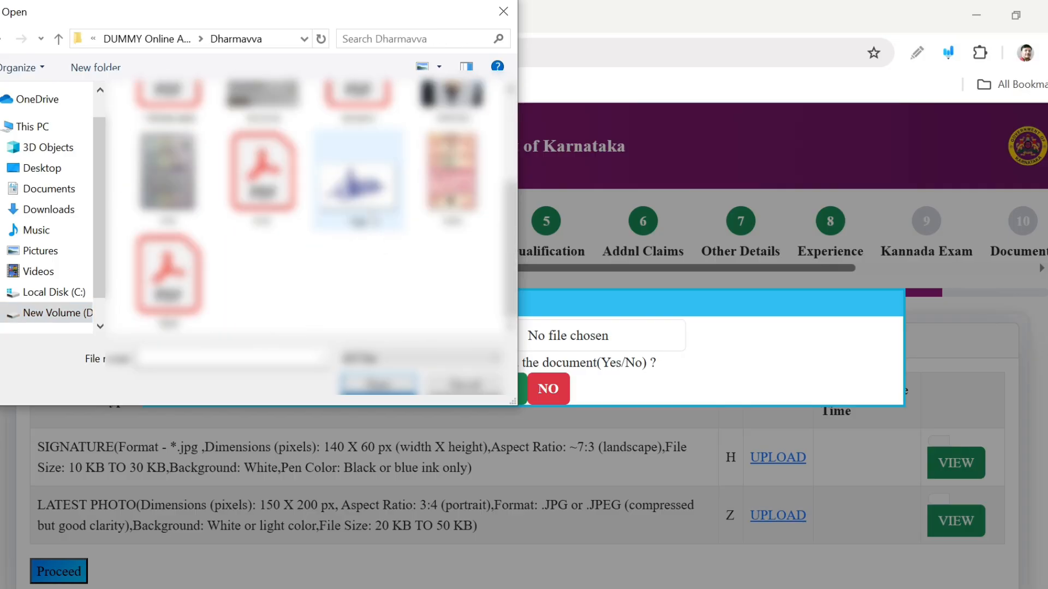
double_click(371, 219)
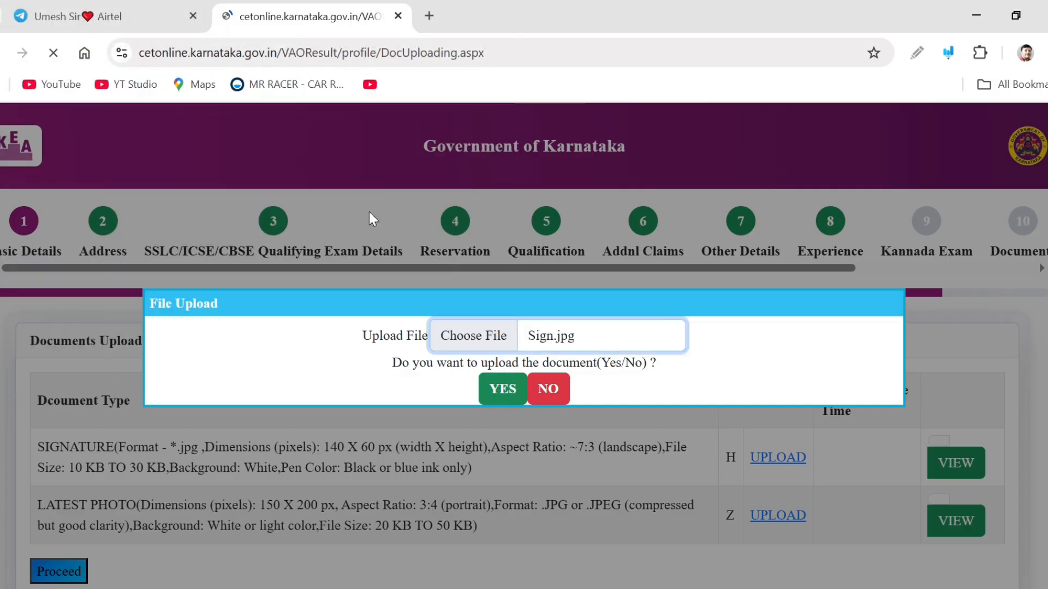
left_click(504, 393)
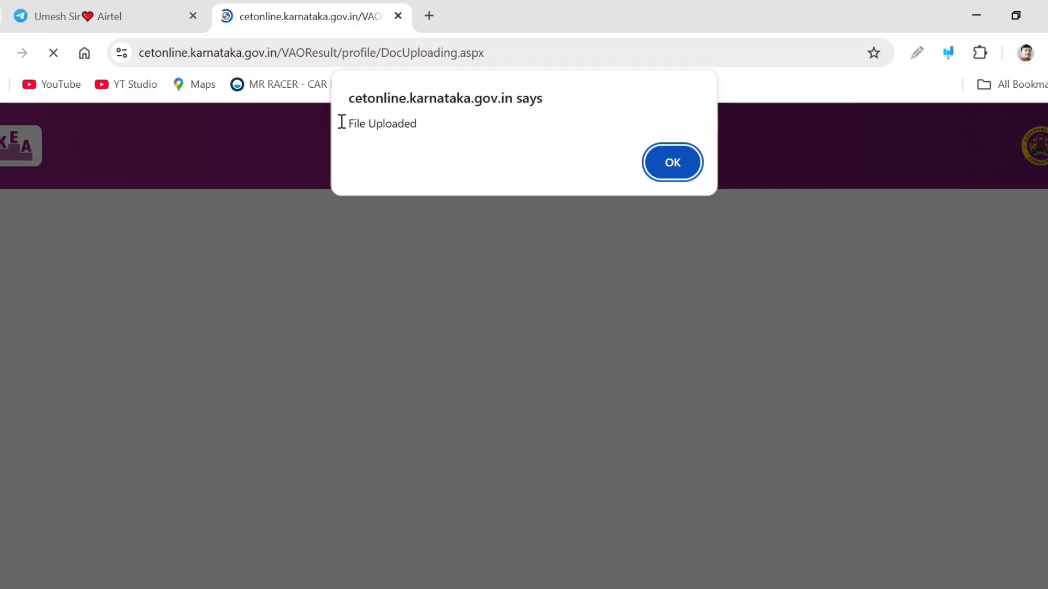
left_click(677, 158)
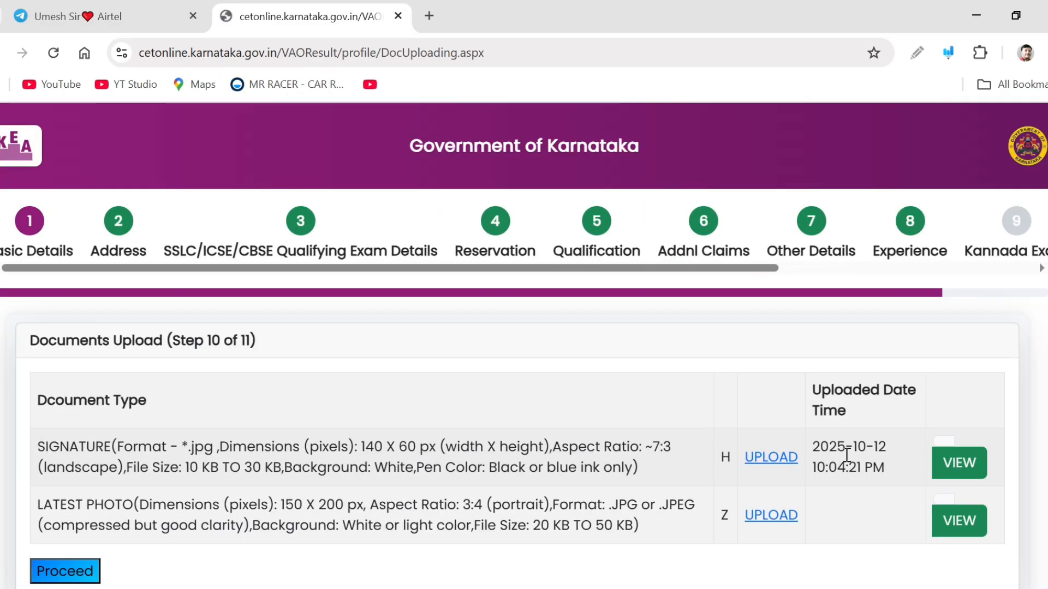
Upload the candidate's latest photo document and acknowledge the upload
scroll(976, 475, "down", 2)
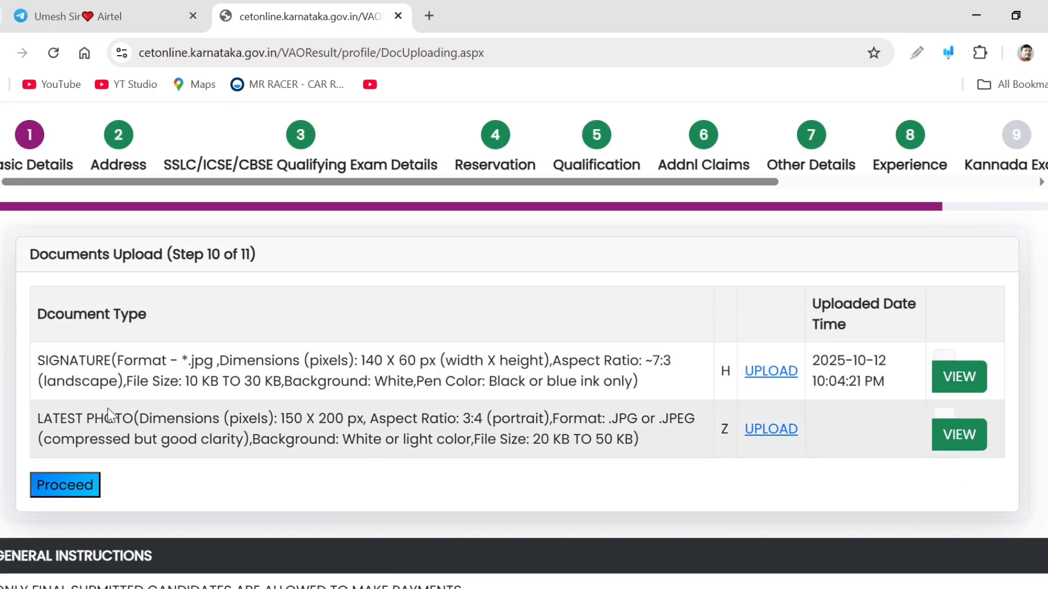
left_click(771, 431)
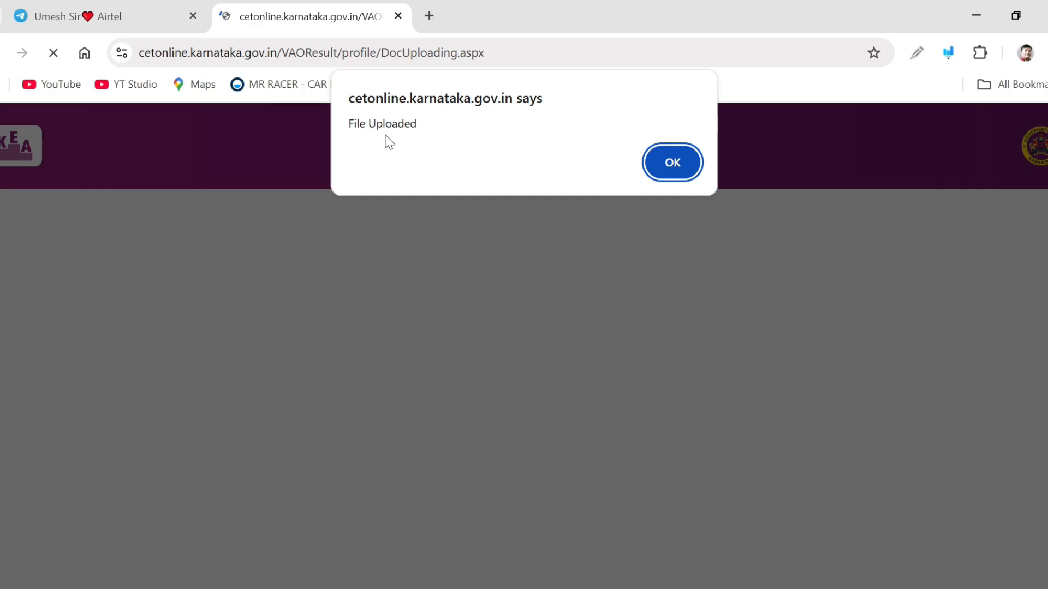
left_click(677, 166)
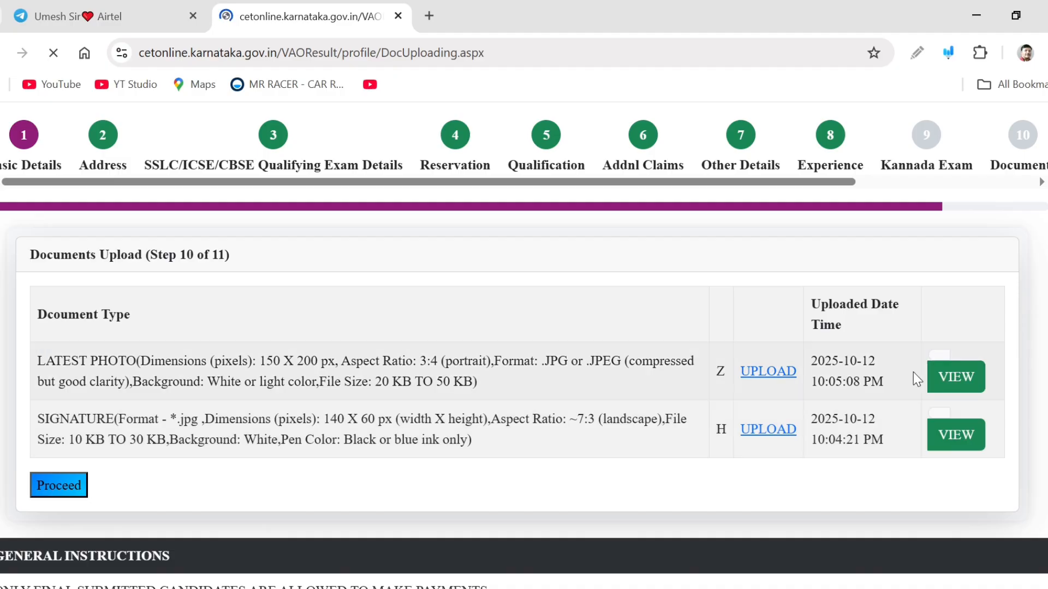
scroll(293, 421, "down", 2)
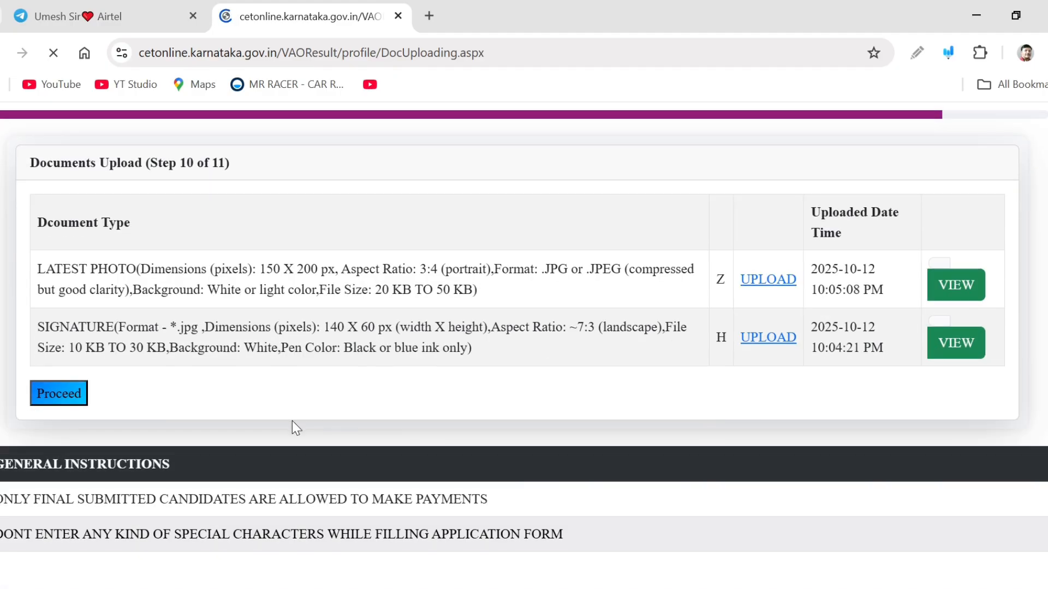
Proceed to the Print Application step and save the draft application copy as Application in the Notifications folder
left_click(71, 400)
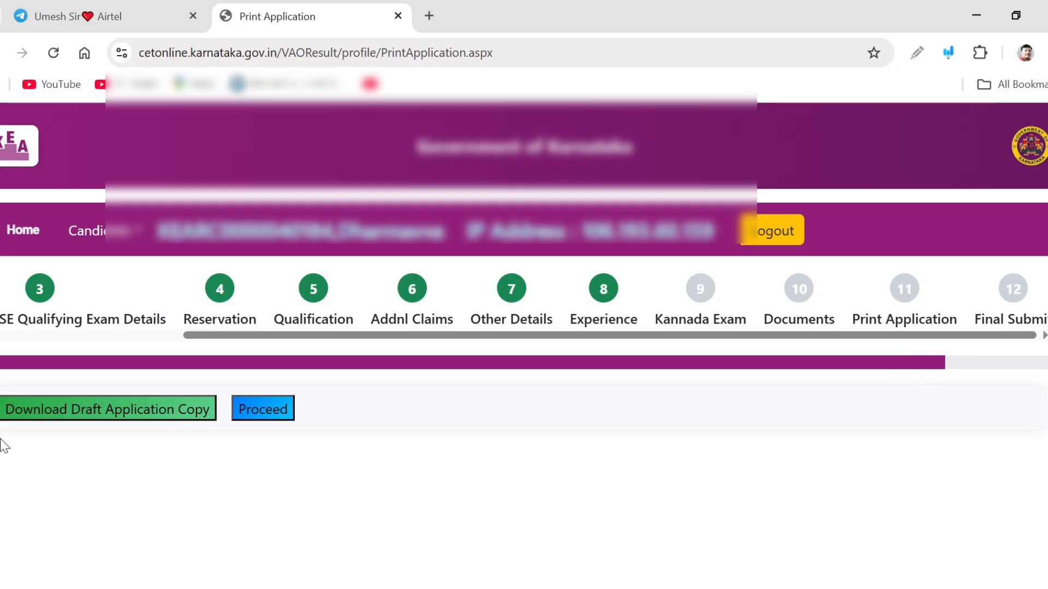
left_click(41, 418)
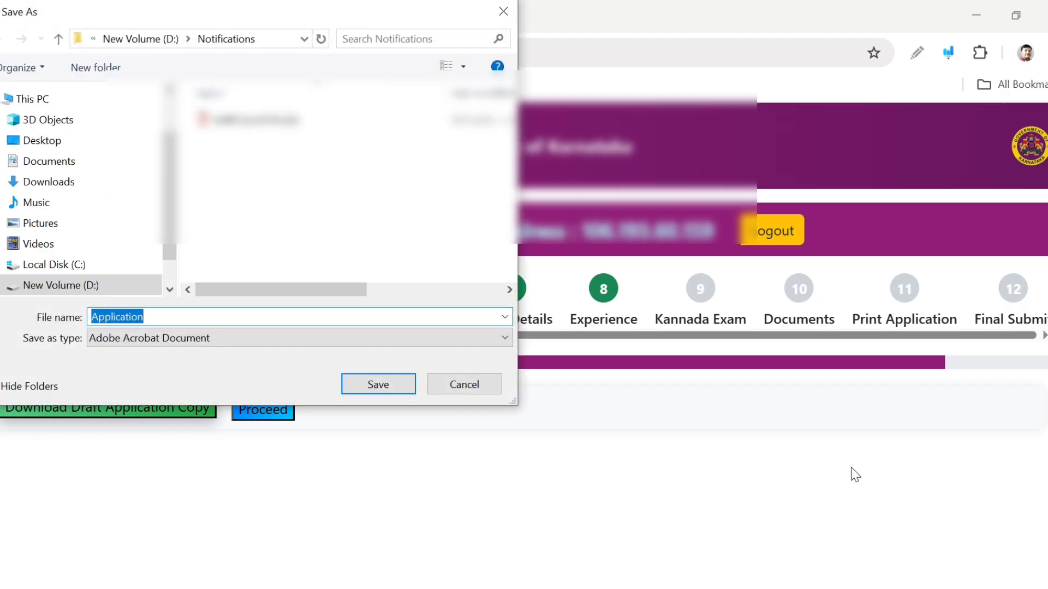
left_click(377, 385)
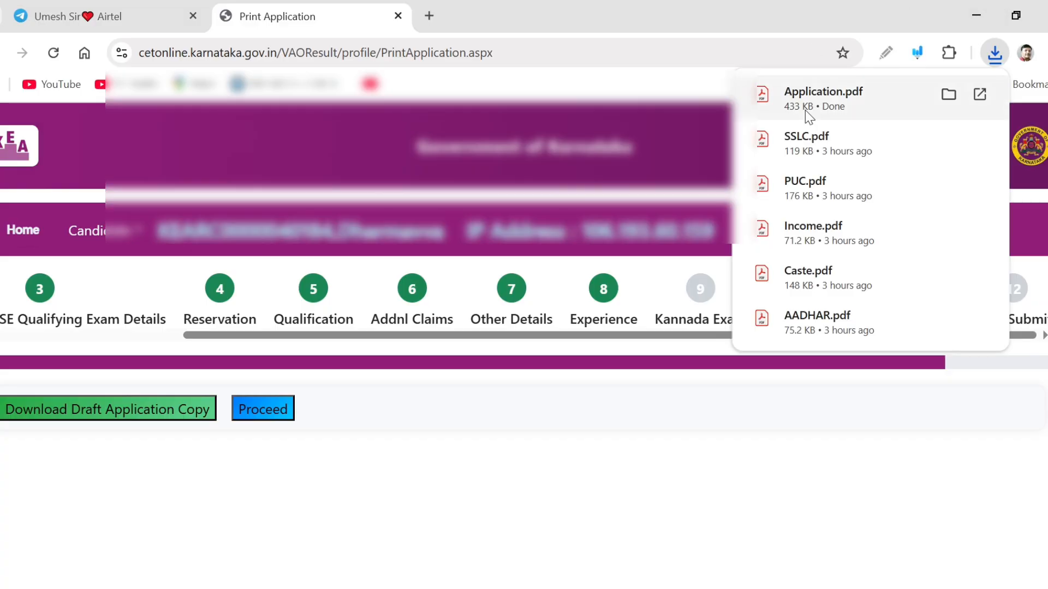
Open the downloaded Application.pdf and scroll through both pages to review the draft application
left_click(804, 107)
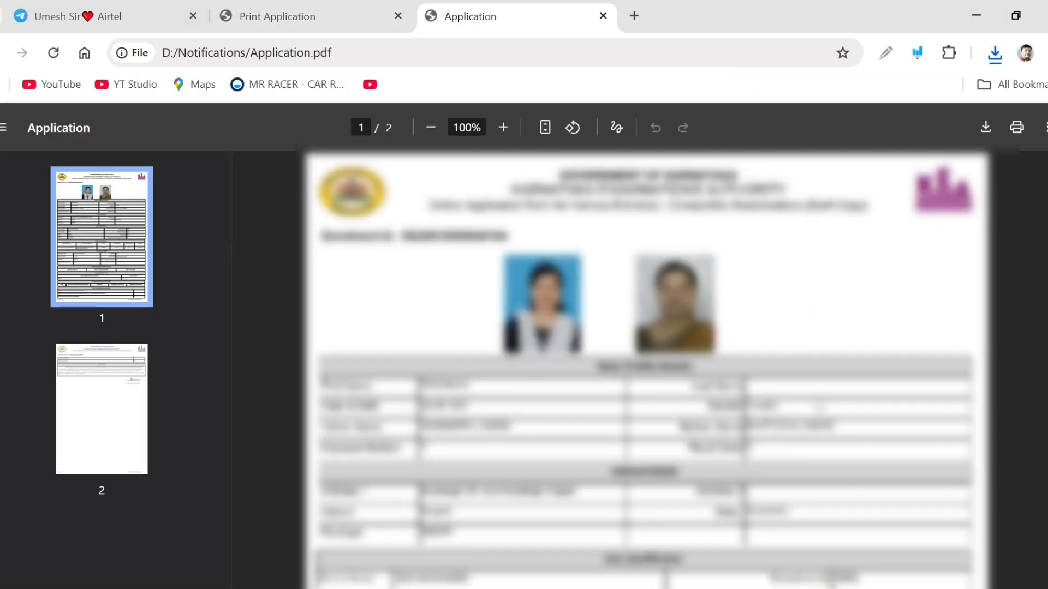
scroll(646, 366, "down", 10)
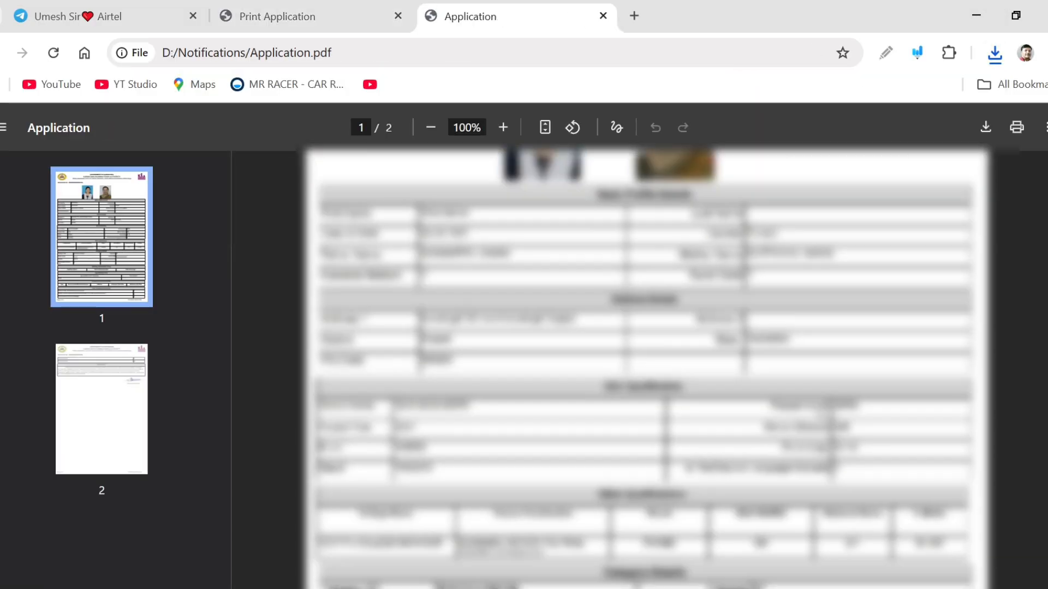
scroll(820, 412, "down", 8)
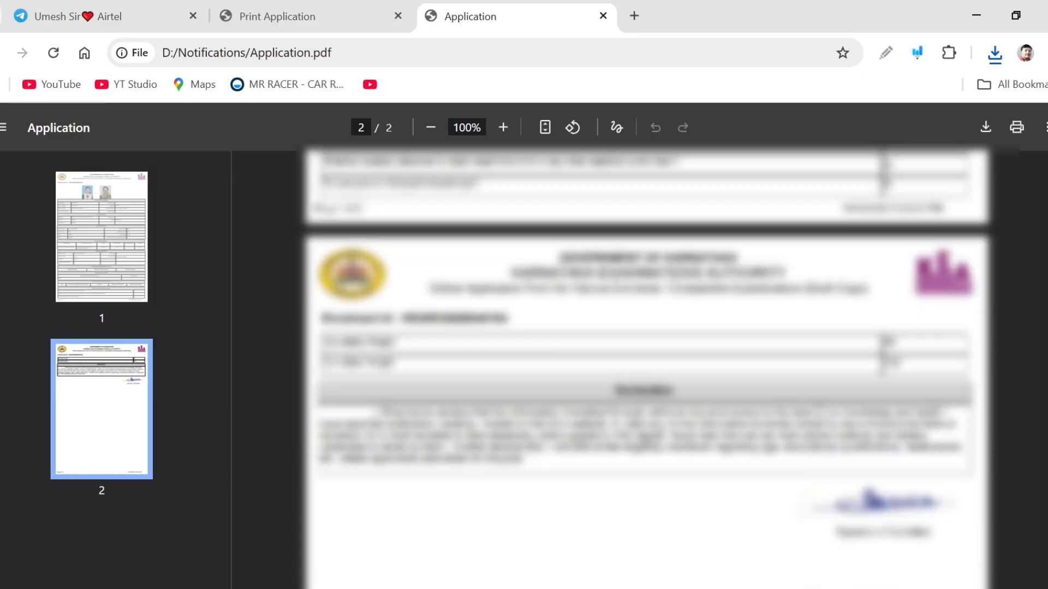
scroll(820, 412, "down", 5)
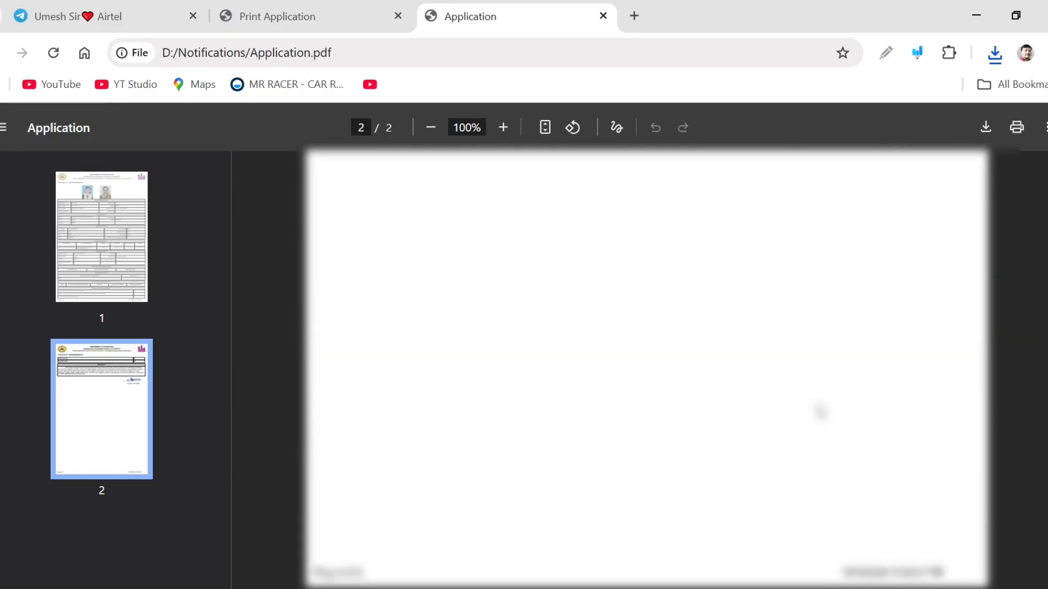
Return to the portal, proceed to the declaration step, accept the terms and conditions, and final-submit the application
key("ctrl+shift+Tab")
left_click(264, 413)
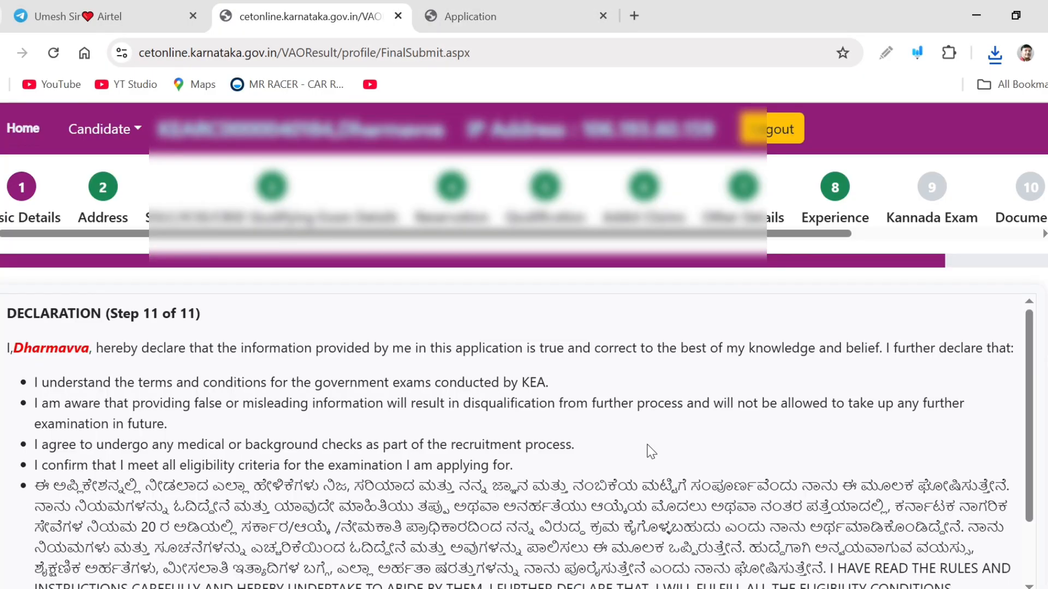
scroll(648, 449, "down", 2)
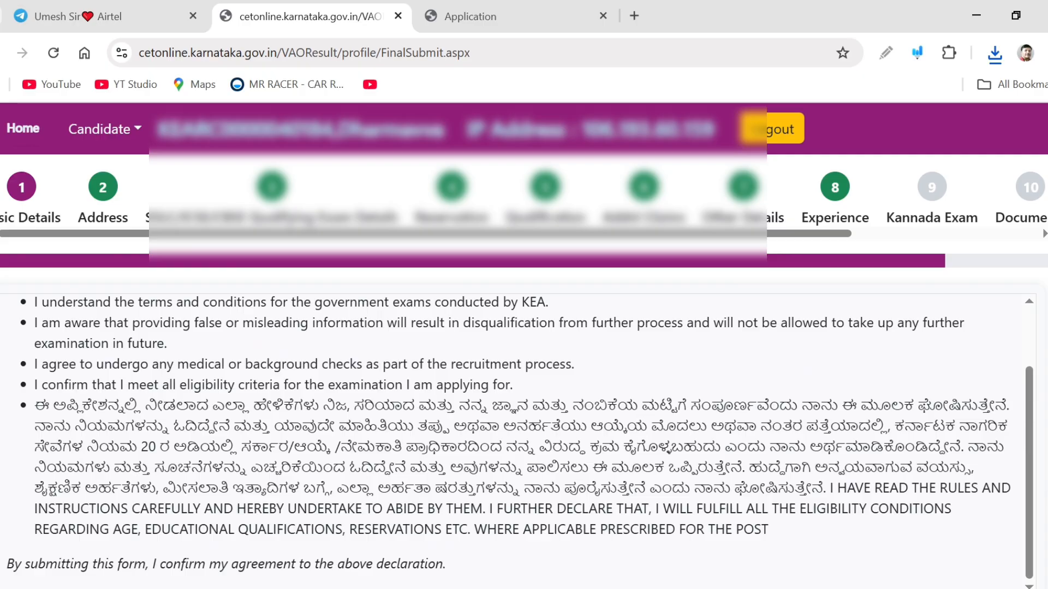
scroll(524, 346, "down", 5)
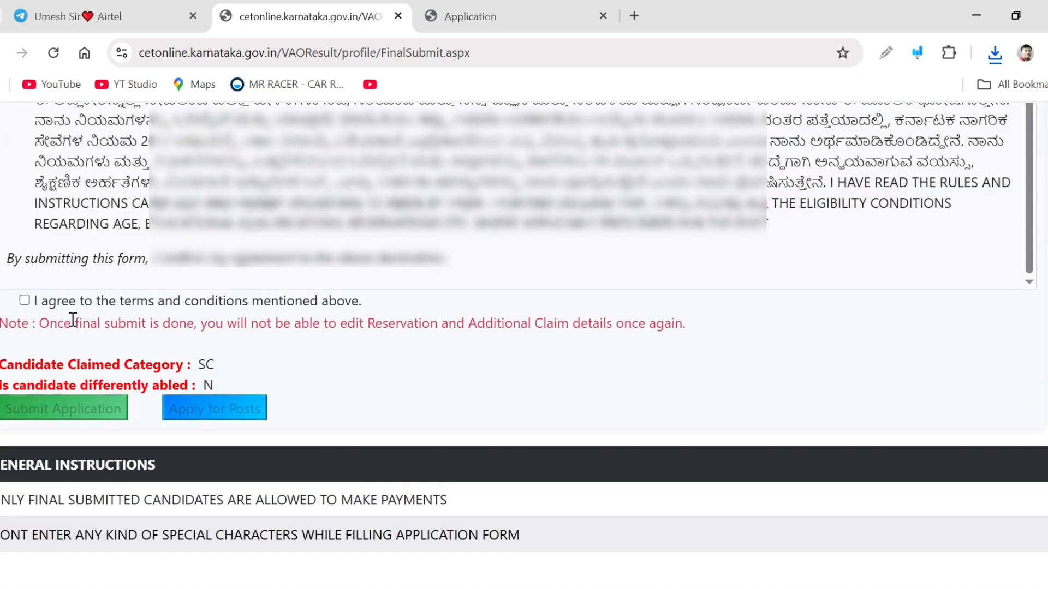
left_click(24, 301)
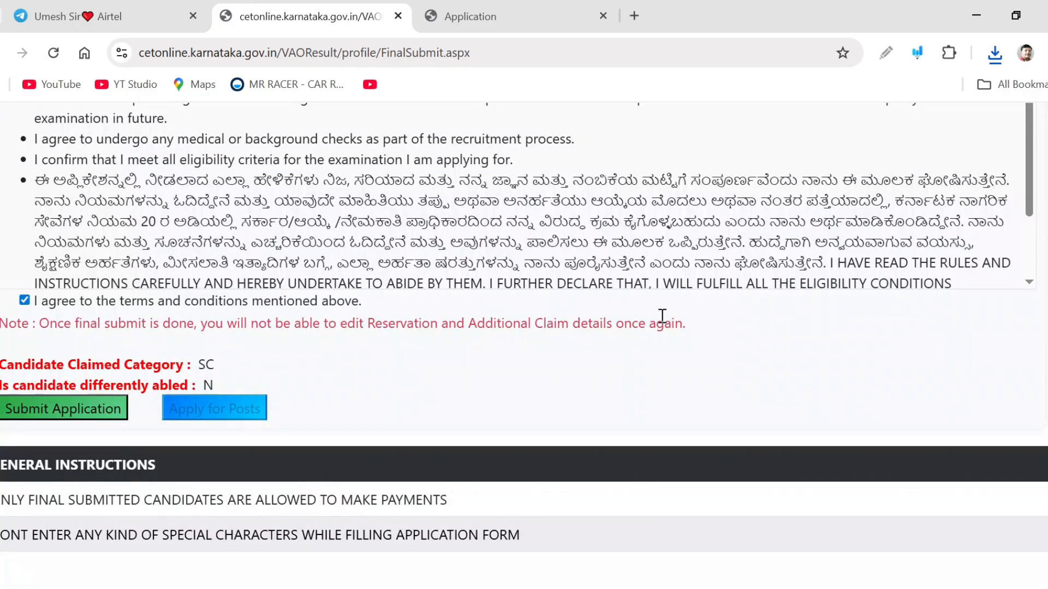
left_click(49, 422)
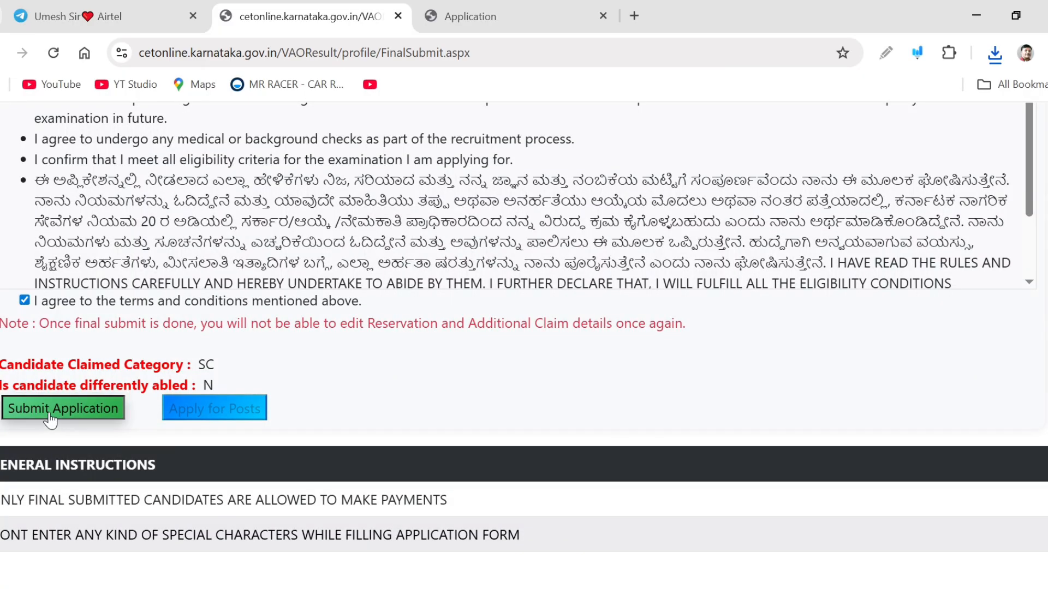
left_click(612, 176)
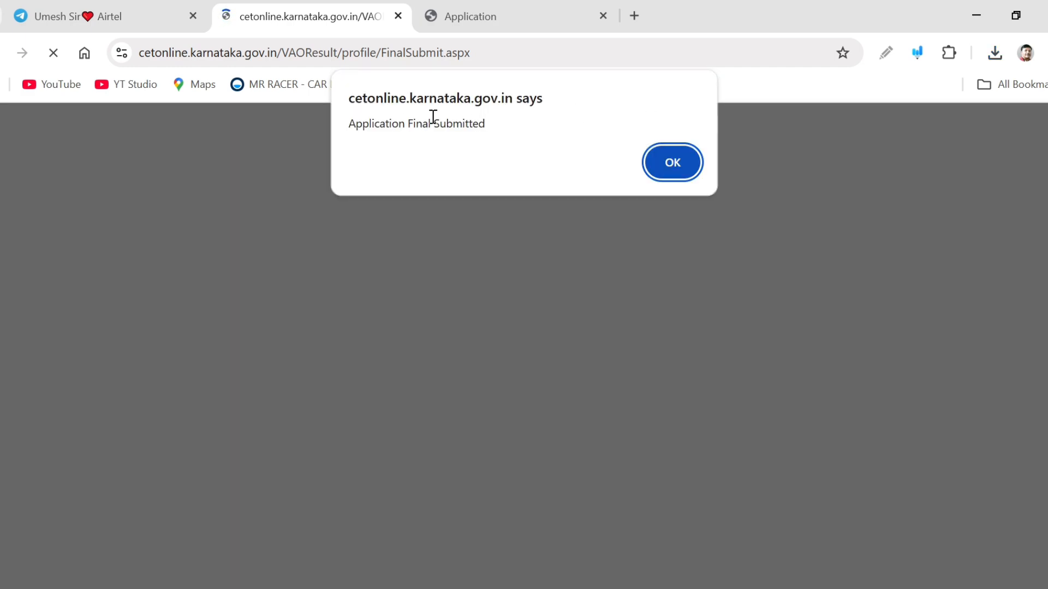
left_click(676, 163)
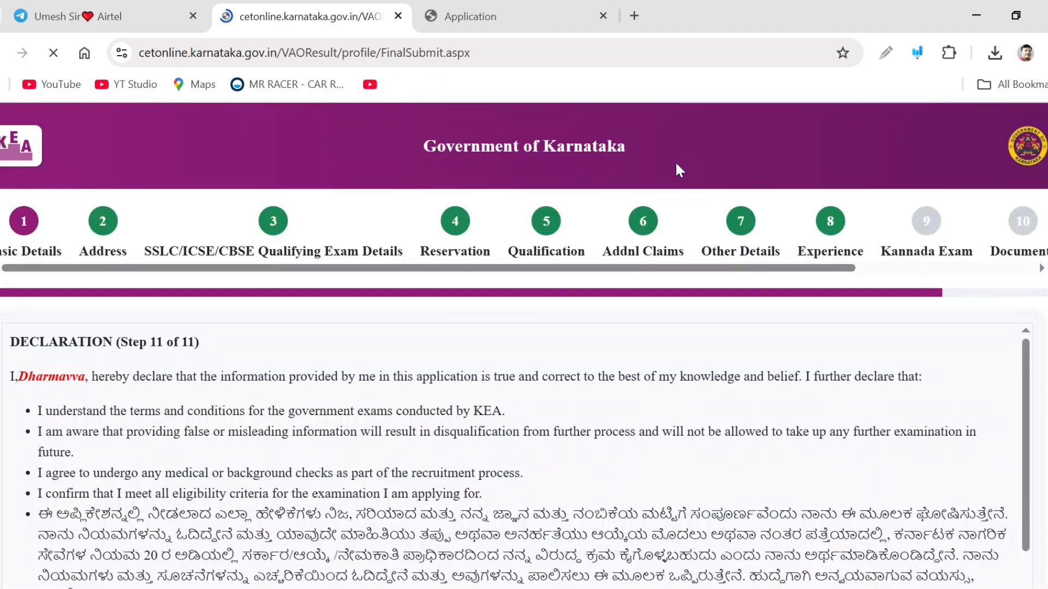
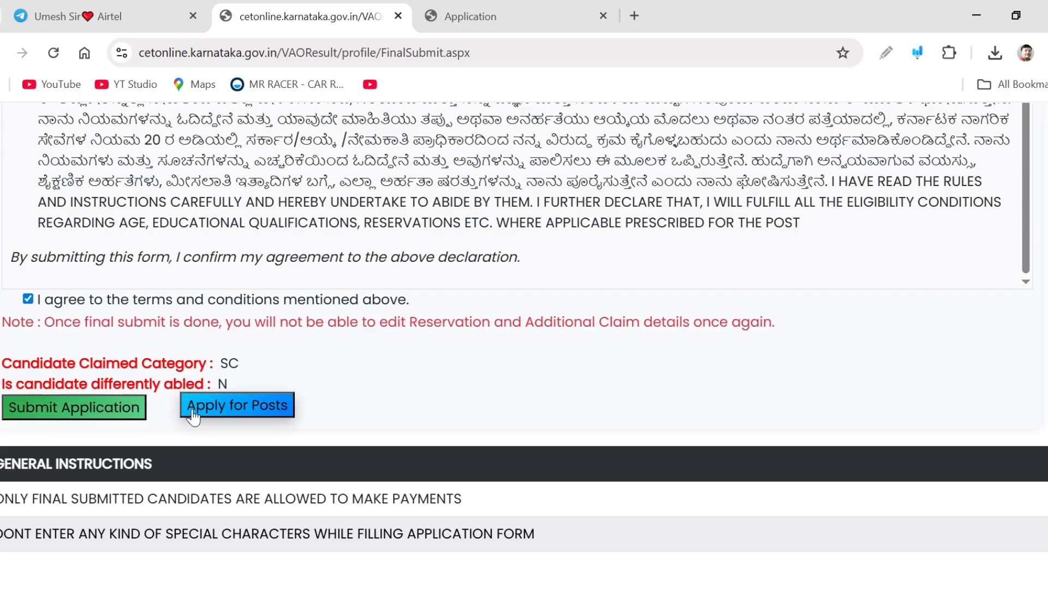
Open the Apply for Posts page and scroll through the examination district preferences and the list of posts
left_click(227, 419)
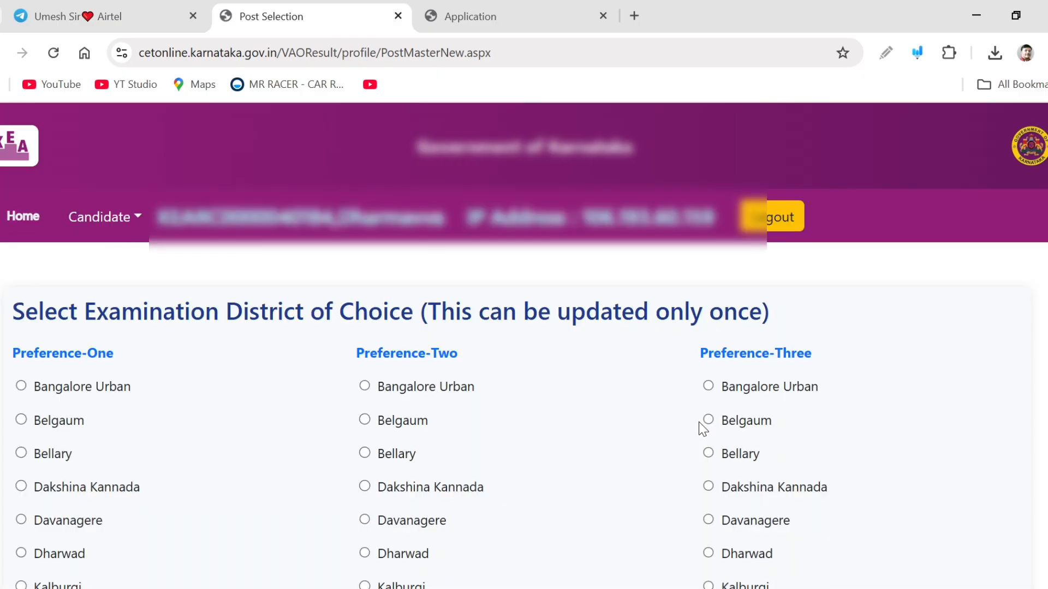
scroll(696, 433, "down", 14)
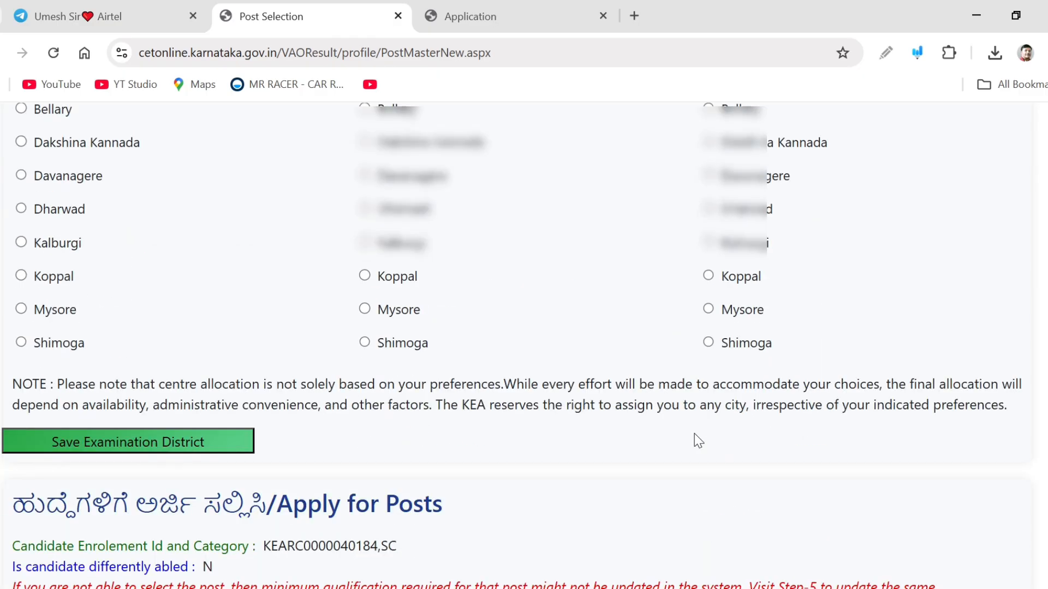
scroll(693, 437, "up", 1)
scroll(693, 440, "down", 7)
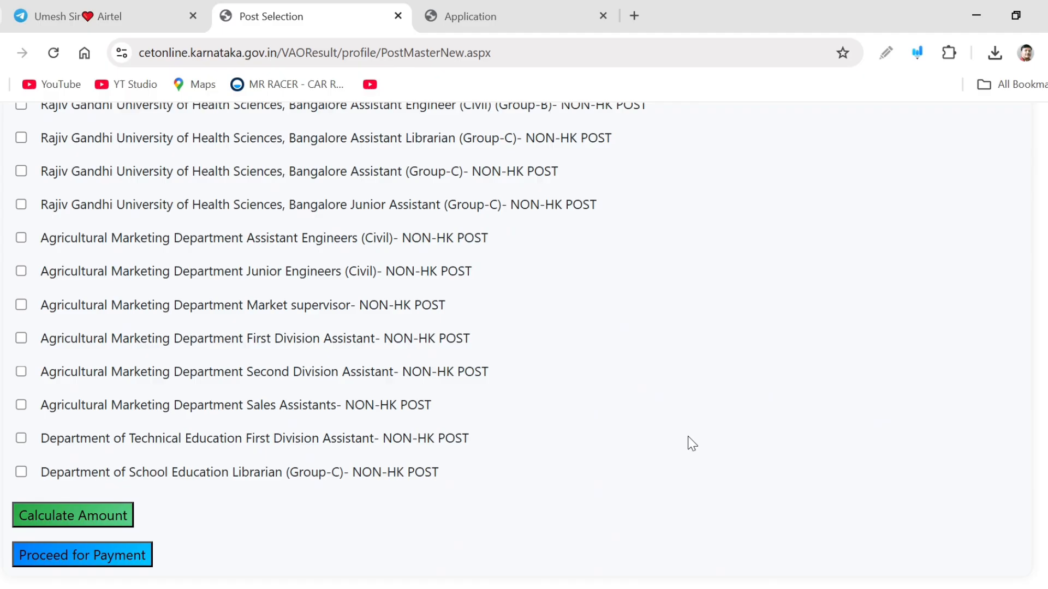
scroll(692, 443, "up", 6)
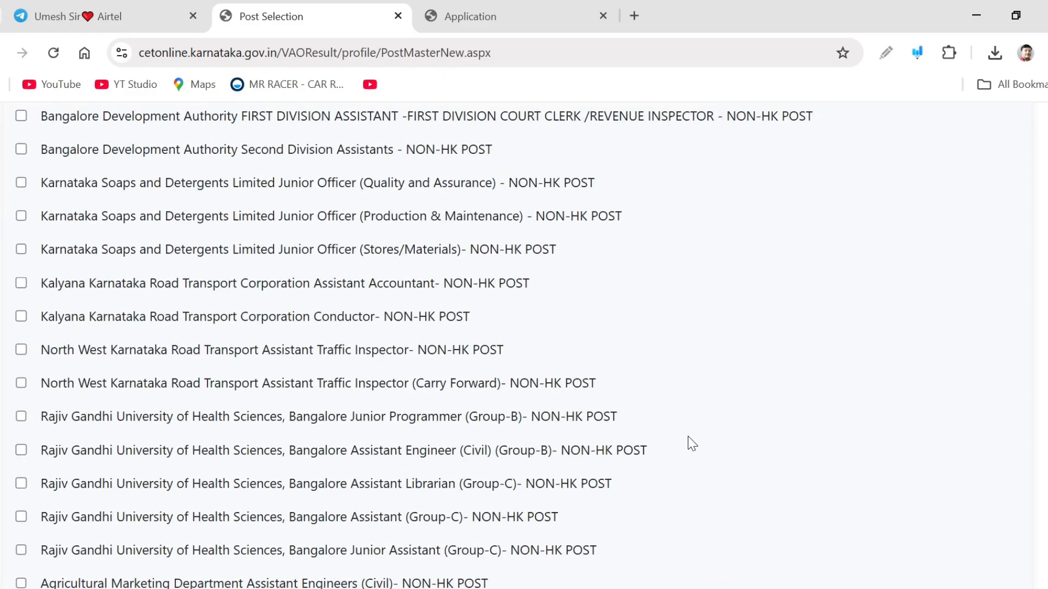
scroll(692, 443, "up", 6)
scroll(692, 443, "up", 3)
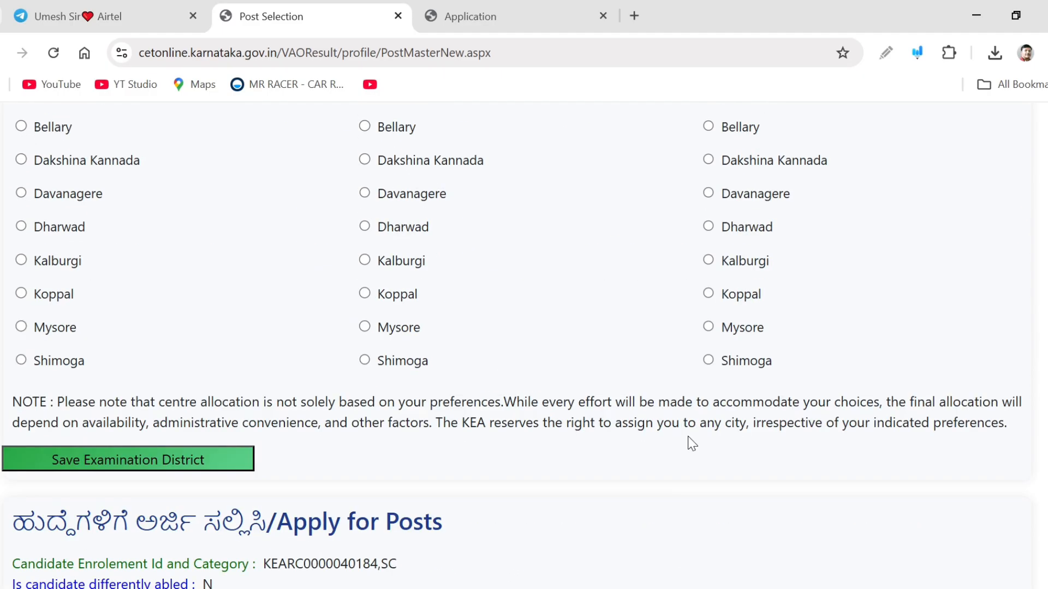
scroll(692, 444, "up", 3)
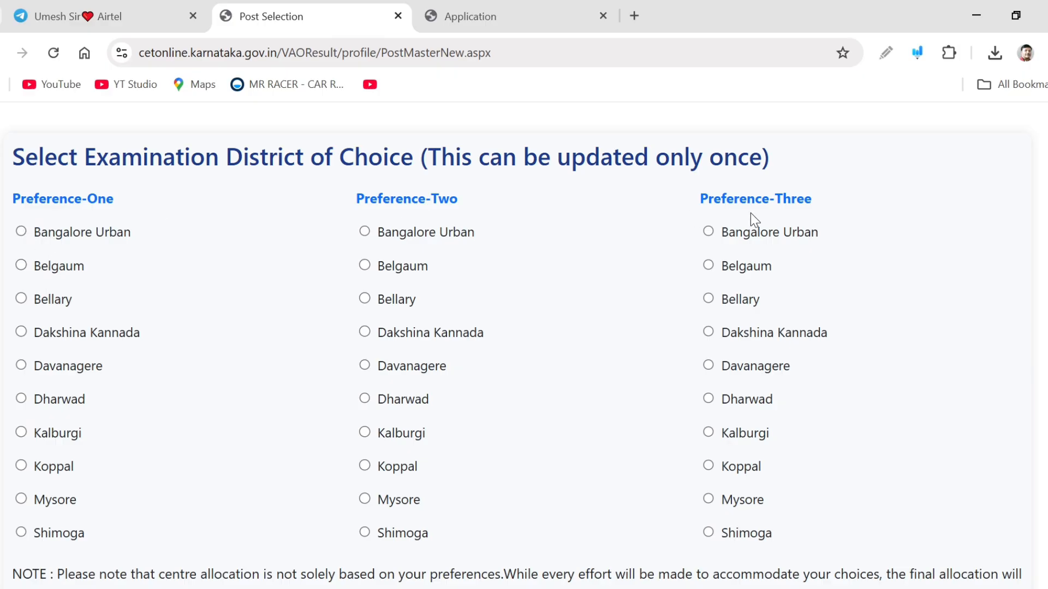
scroll(163, 351, "down", 1)
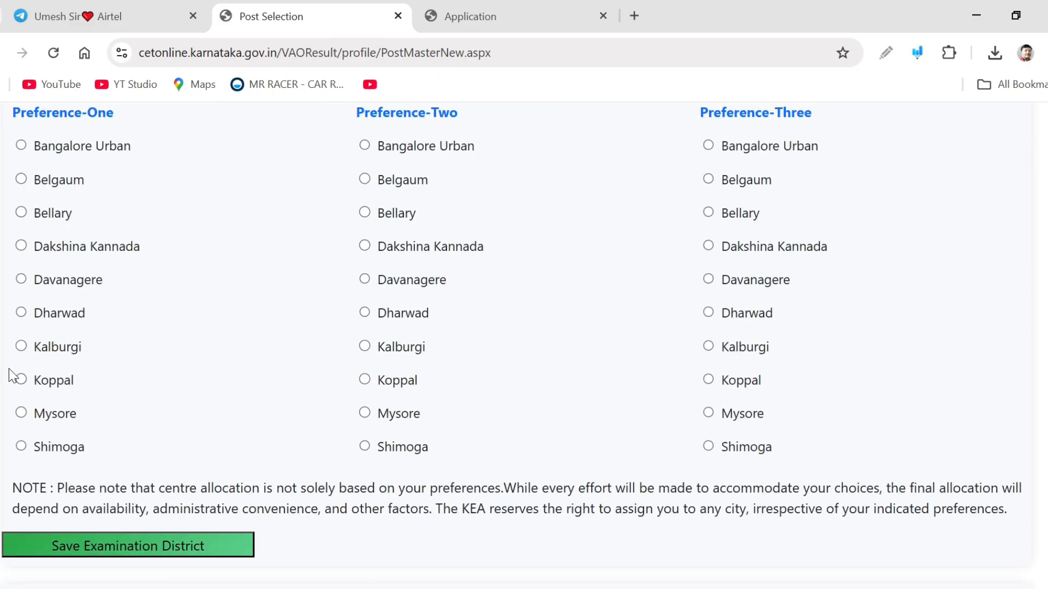
Choose Koppal as the examination district for Preference-One, Preference-Two and Preference-Three
left_click(23, 382)
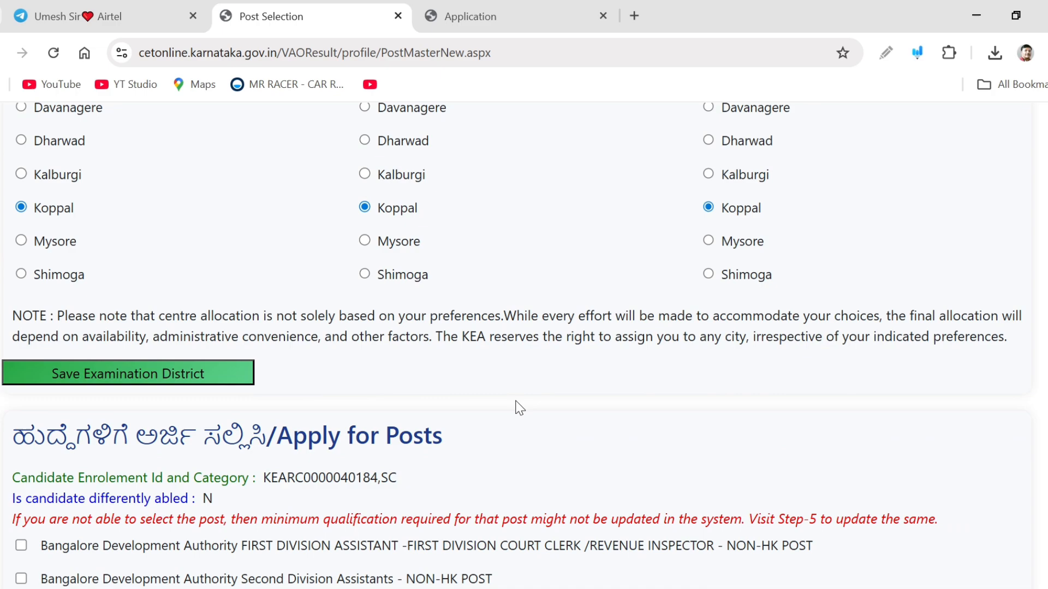
scroll(518, 408, "down", 3)
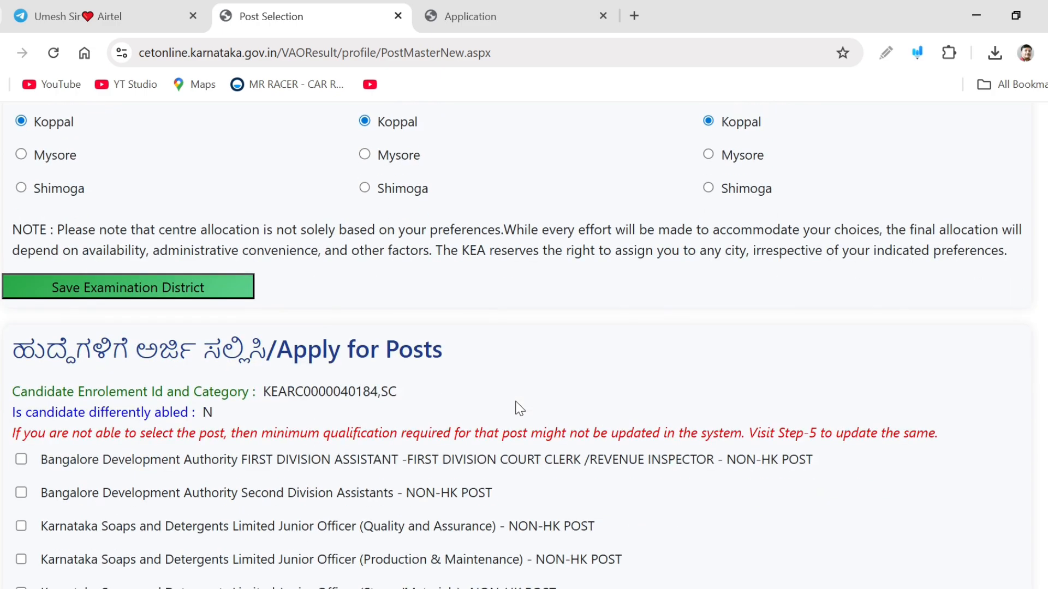
Select the Agricultural Marketing Department Second Division Assistant post and calculate the amount
scroll(310, 290, "down", 2)
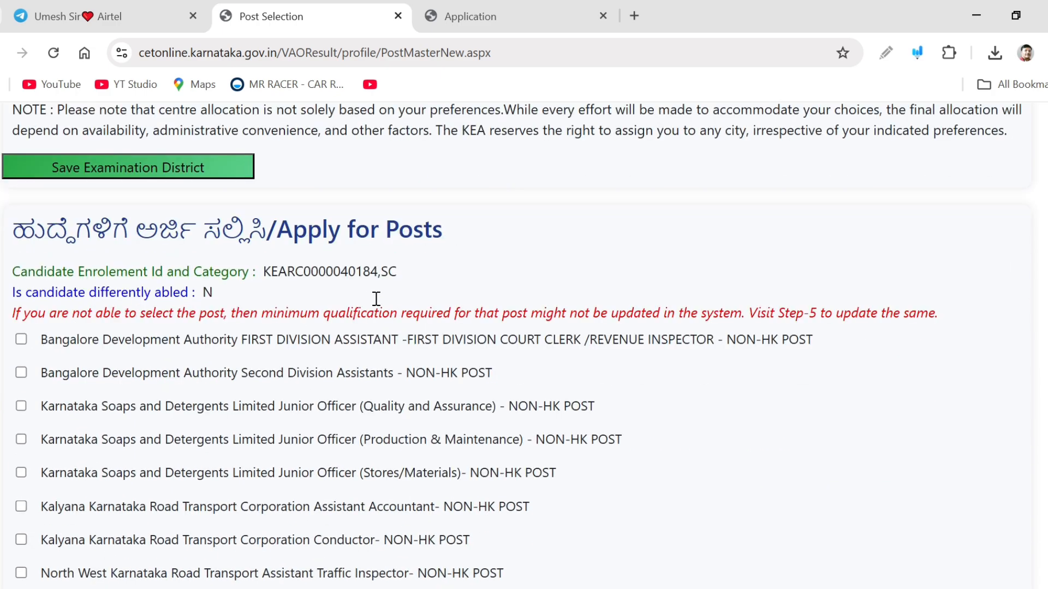
scroll(349, 352, "down", 2)
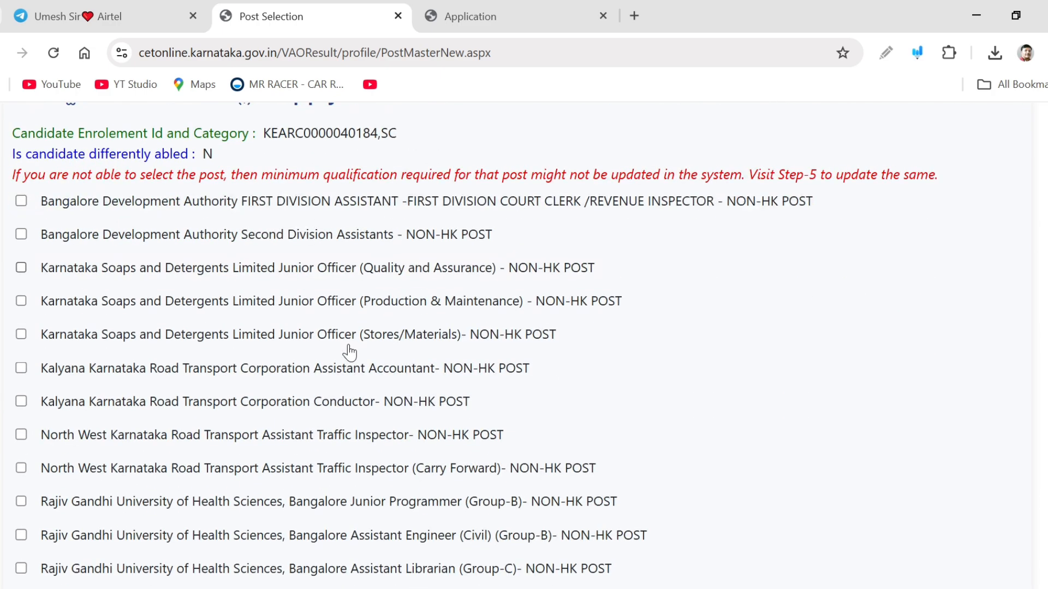
scroll(434, 349, "down", 2)
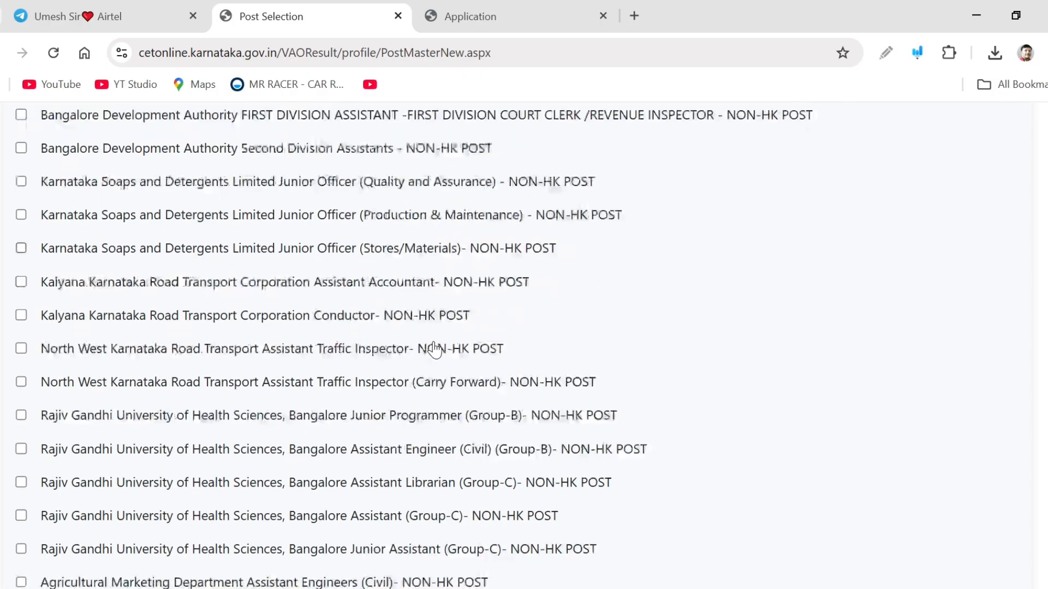
scroll(434, 349, "down", 2)
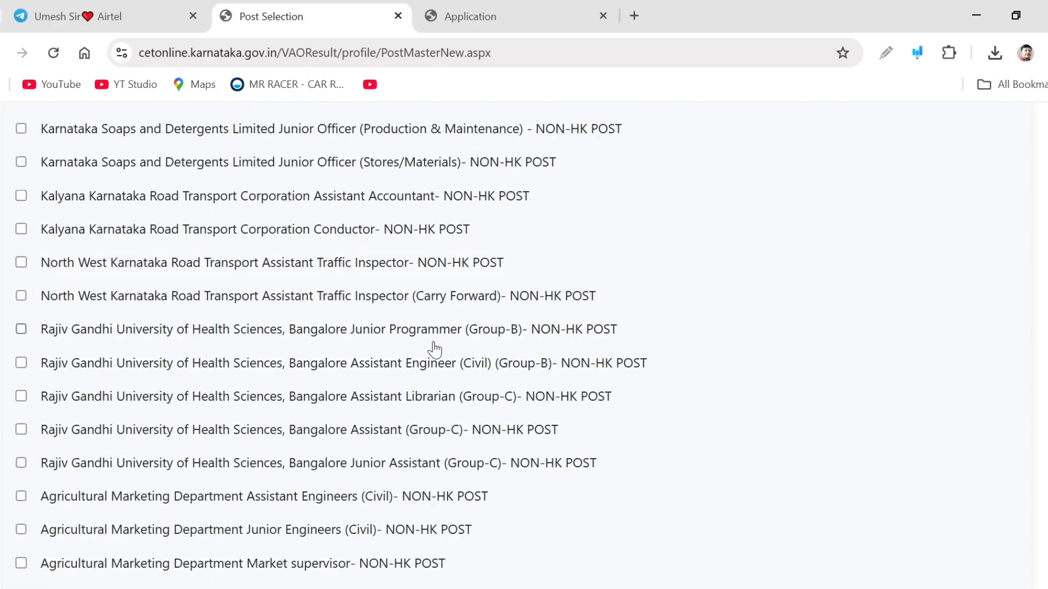
scroll(435, 349, "up", 3)
scroll(434, 349, "down", 7)
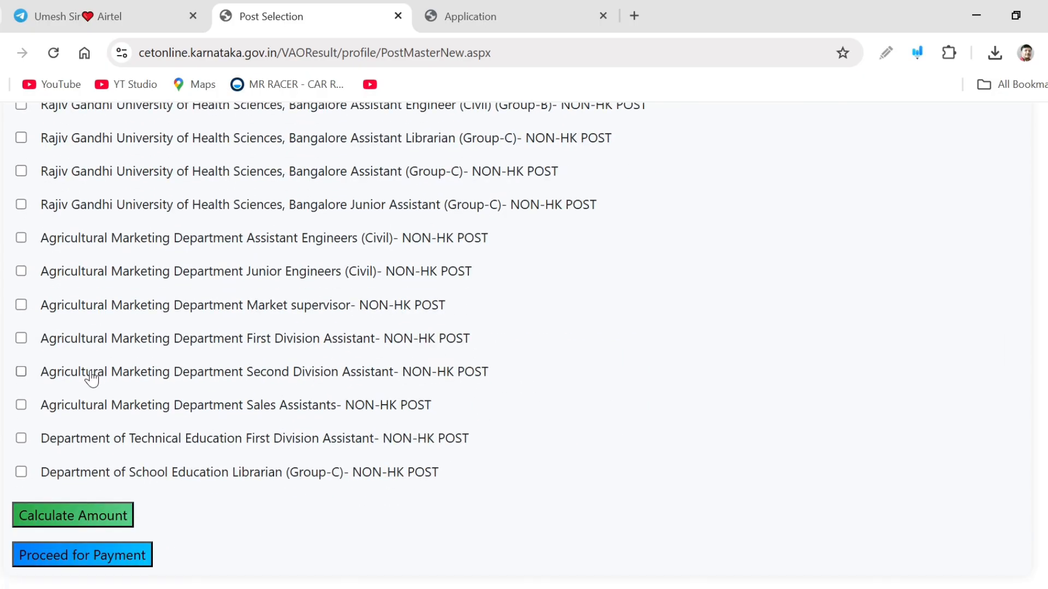
left_click(21, 372)
scroll(640, 444, "up", 1)
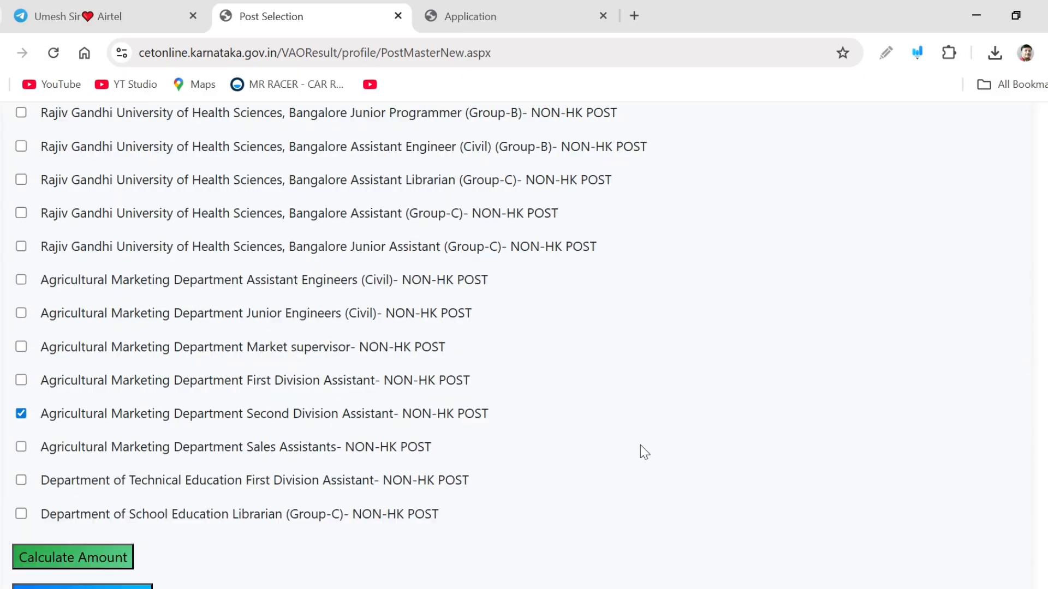
scroll(641, 521, "down", 1)
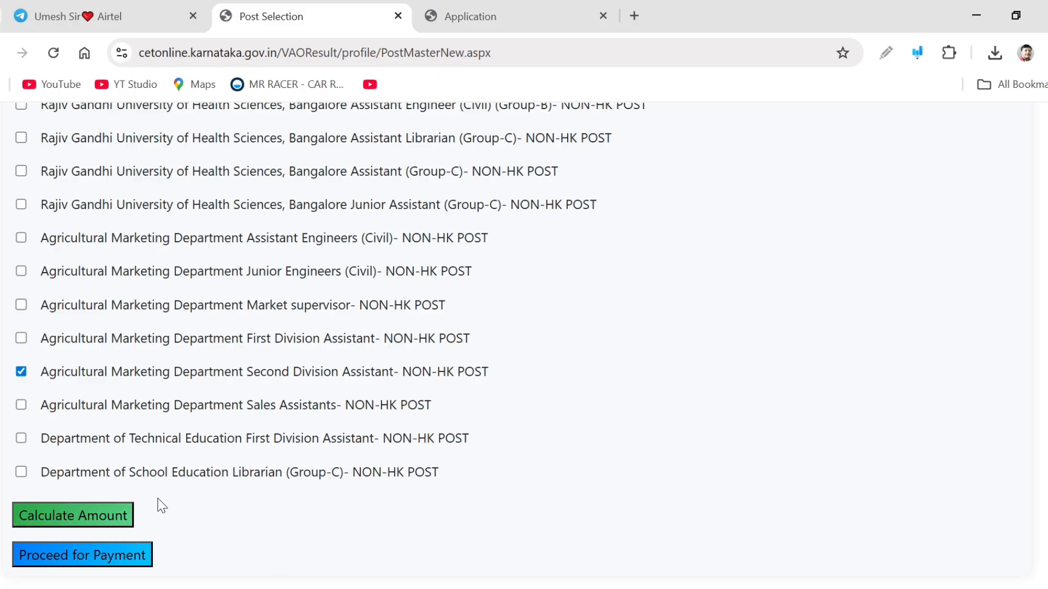
left_click(67, 520)
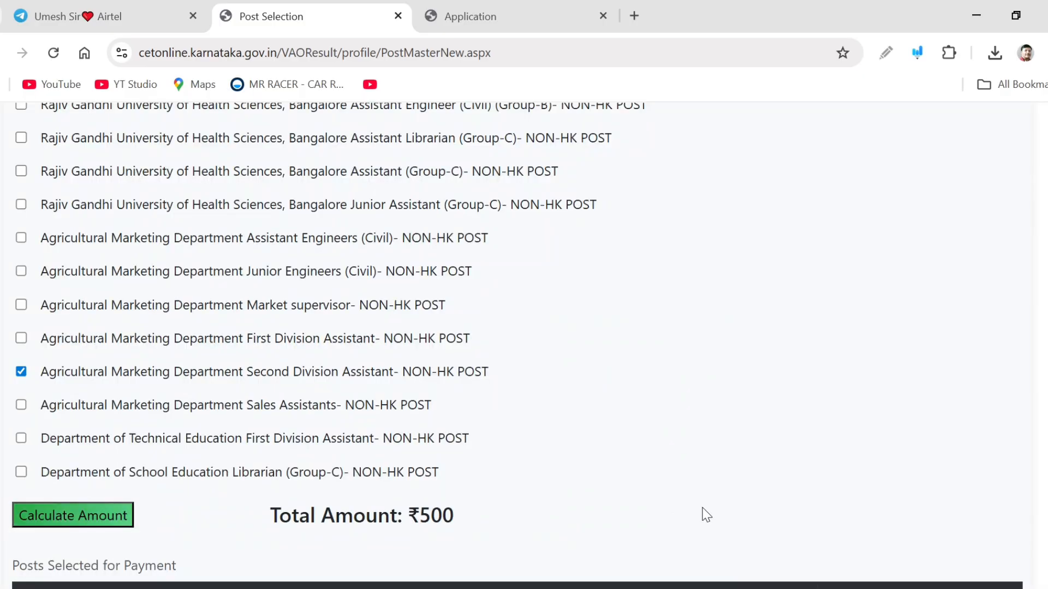
Also select the Agricultural Marketing Department Sales Assistants post and recalculate the amount
scroll(699, 513, "down", 2)
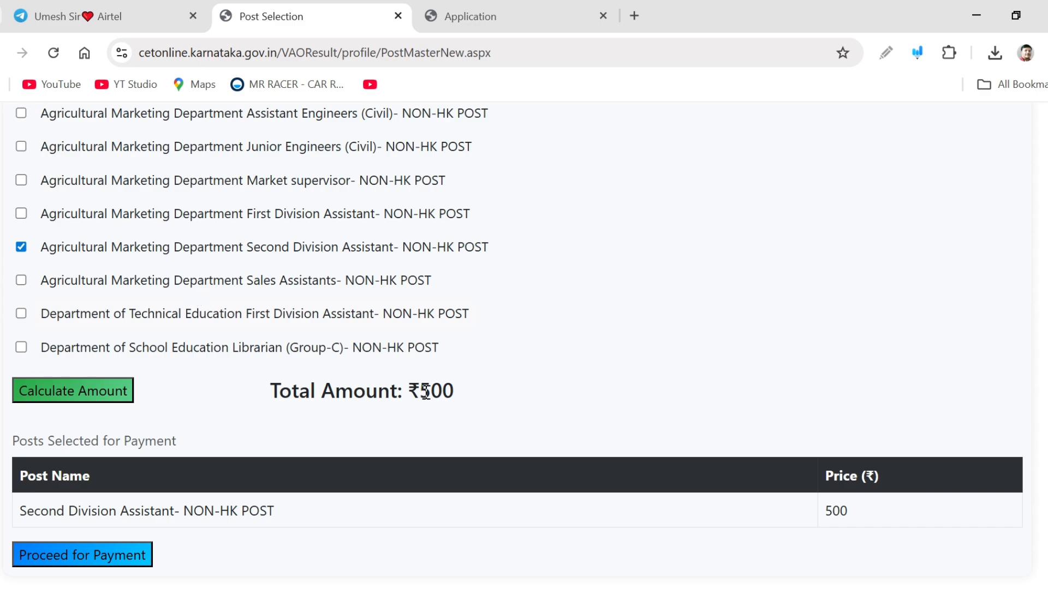
left_click(21, 280)
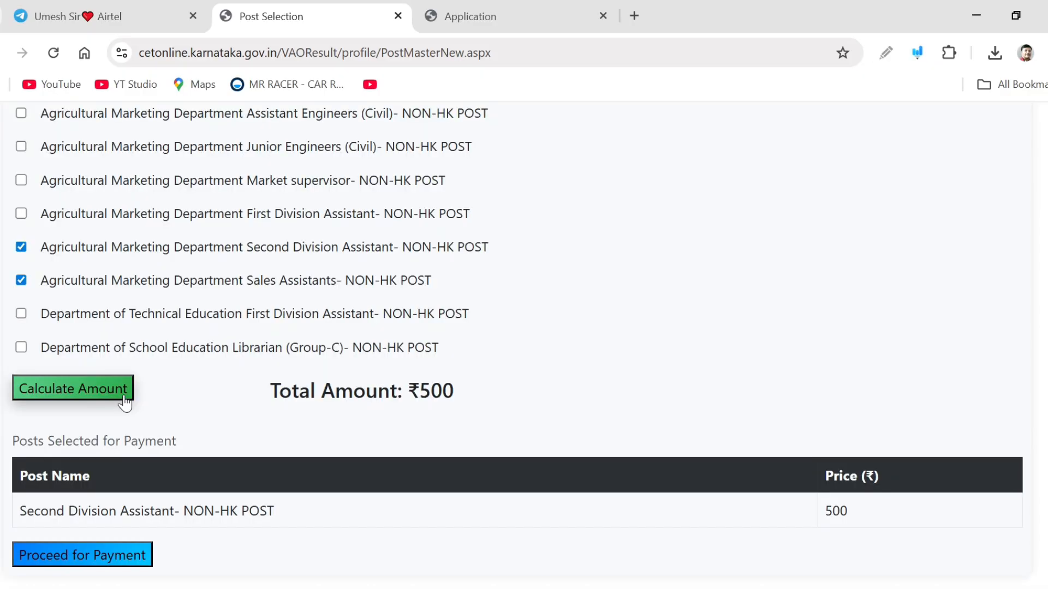
left_click(129, 396)
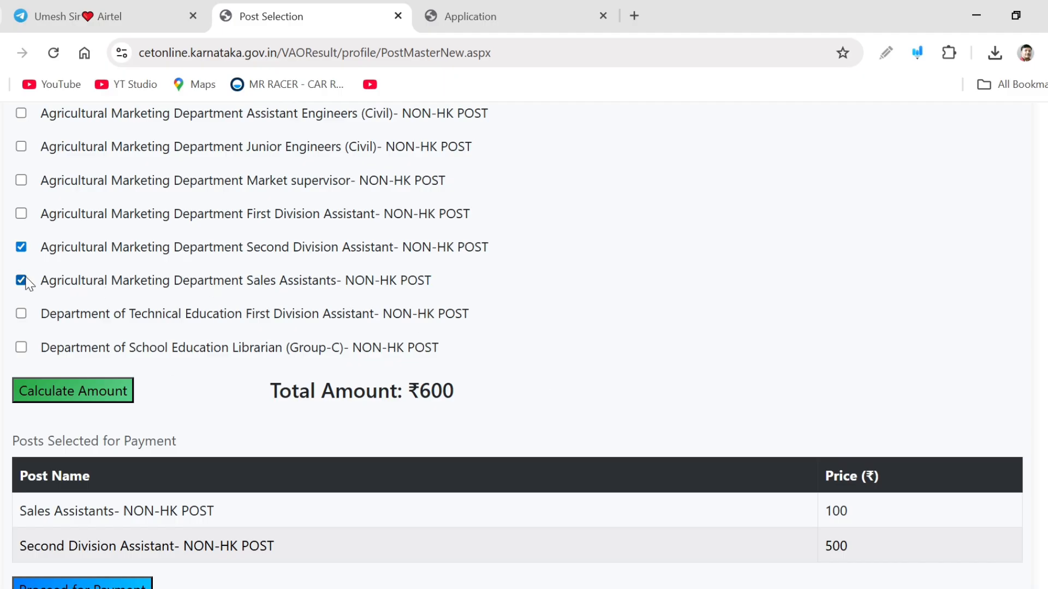
Proceed for payment and choose UPI as the payment option on the Razorpay checkout
scroll(221, 367, "down", 1)
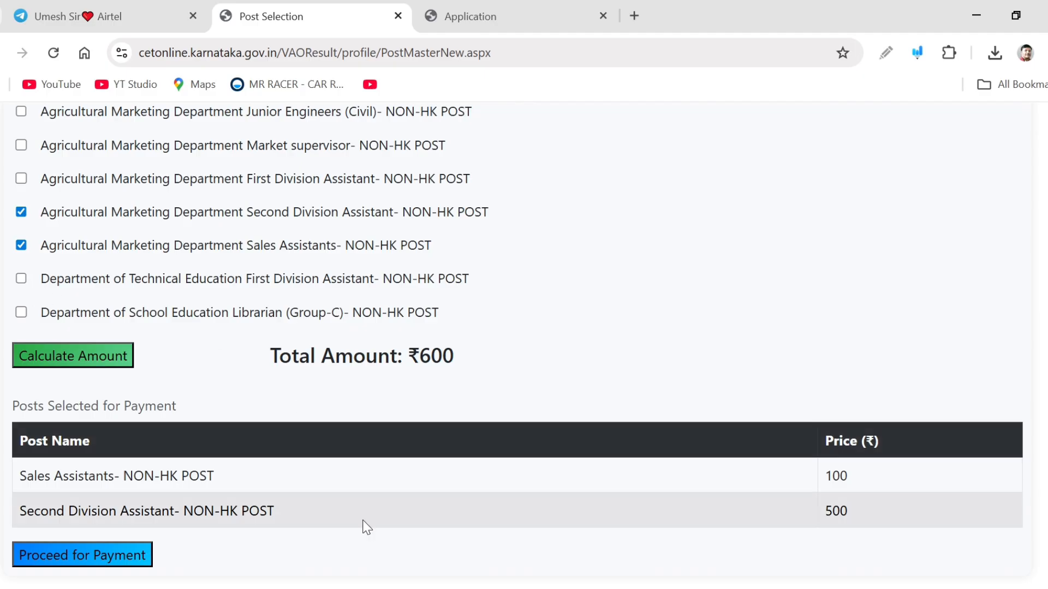
left_click(88, 555)
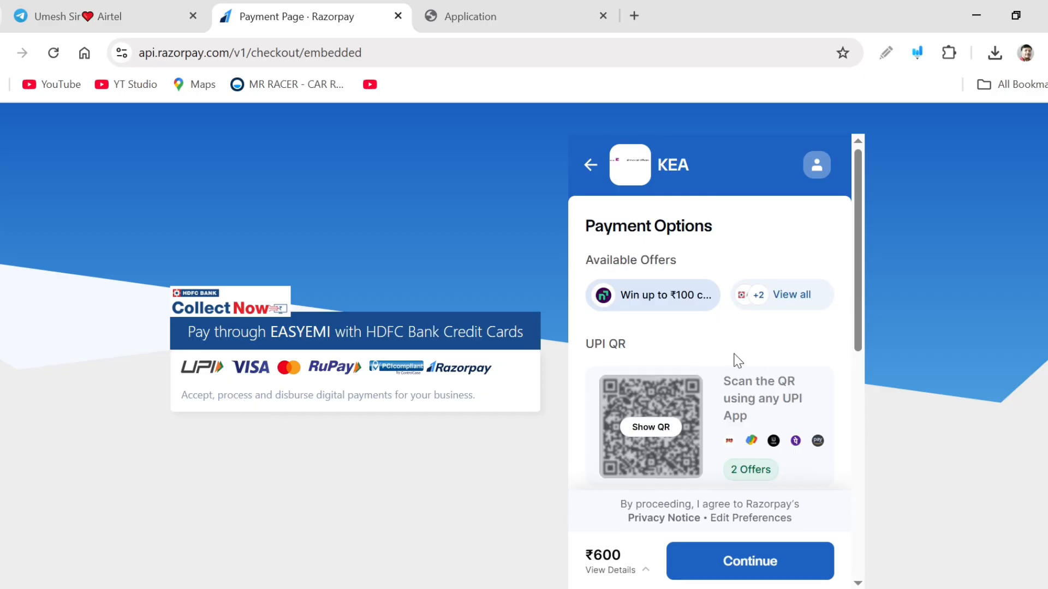
scroll(824, 414, "down", 2)
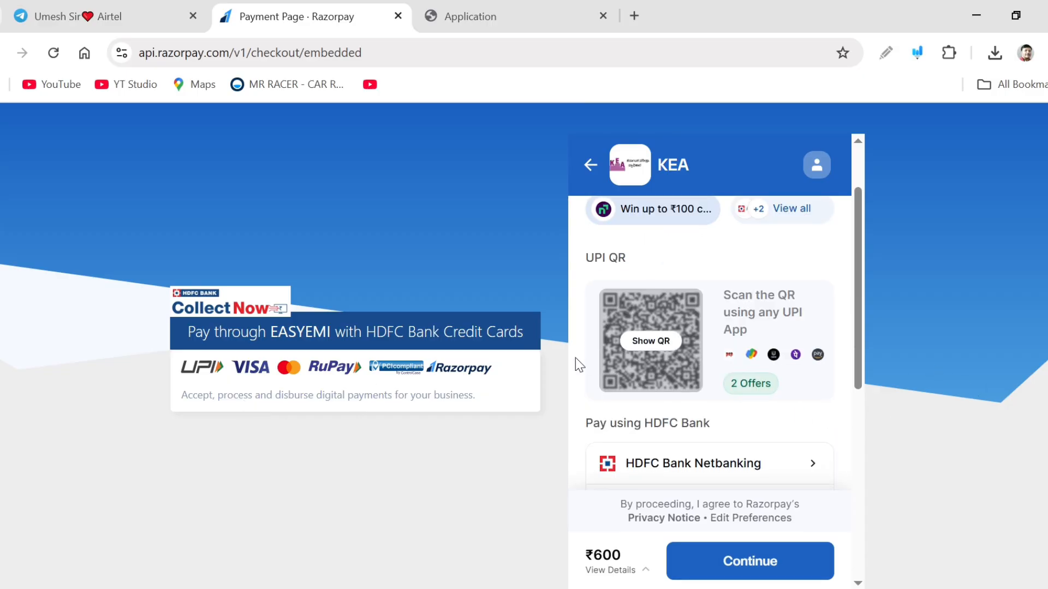
scroll(651, 373, "down", 2)
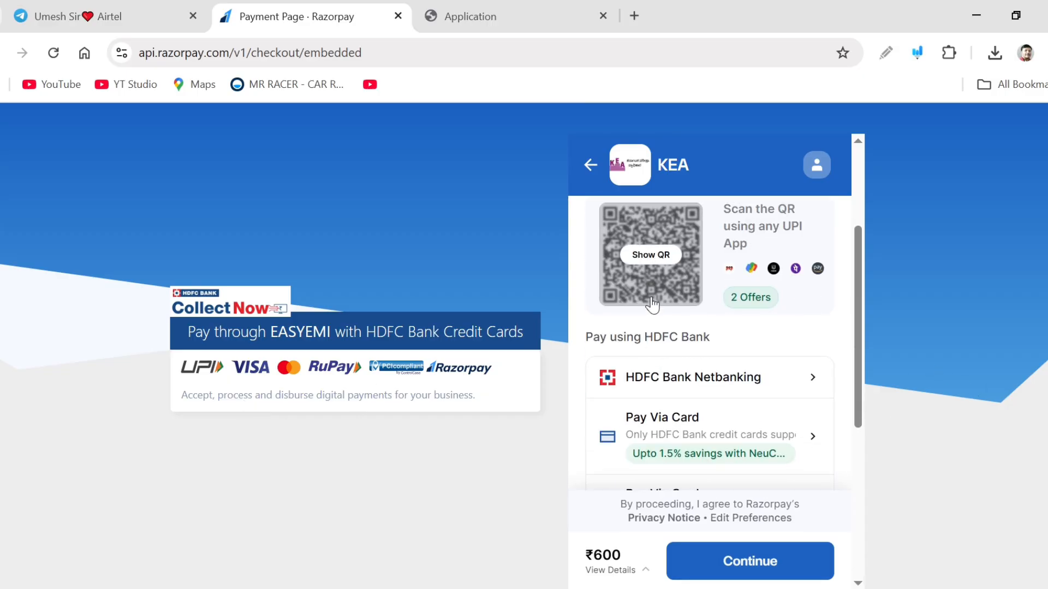
scroll(764, 375, "down", 4)
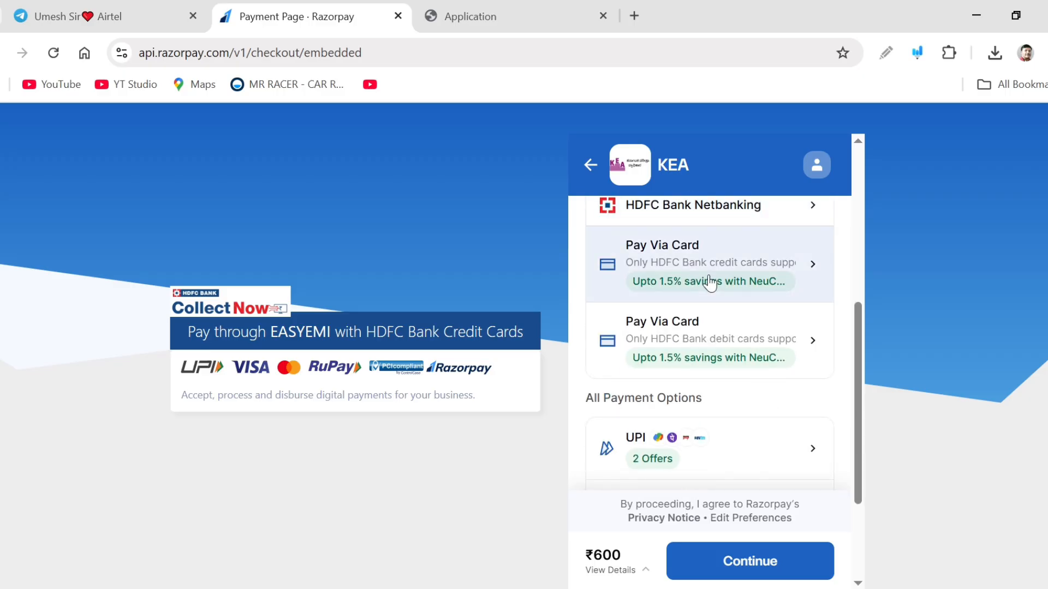
scroll(730, 358, "down", 4)
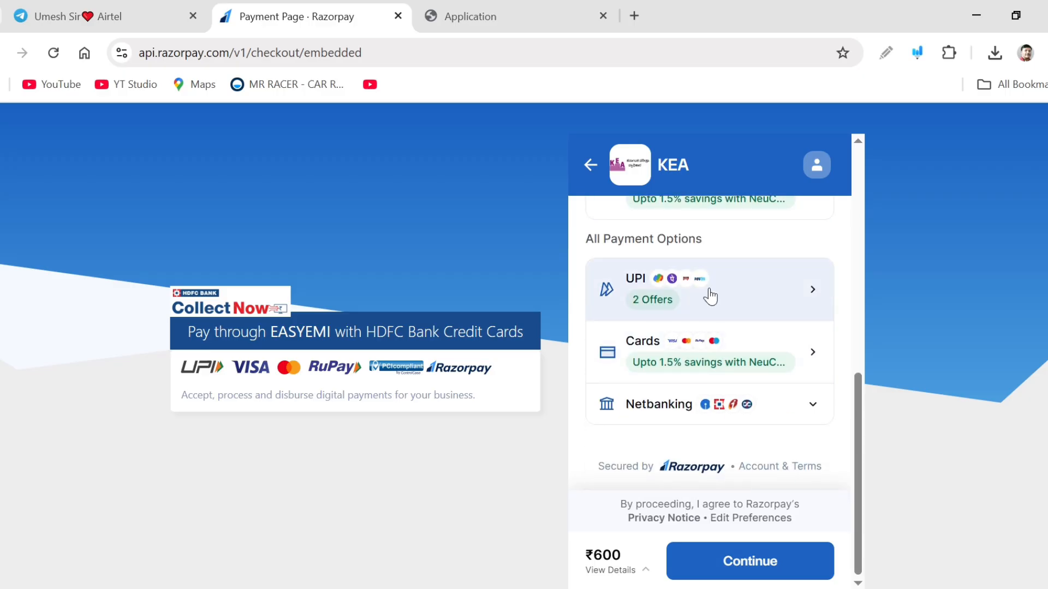
left_click(804, 291)
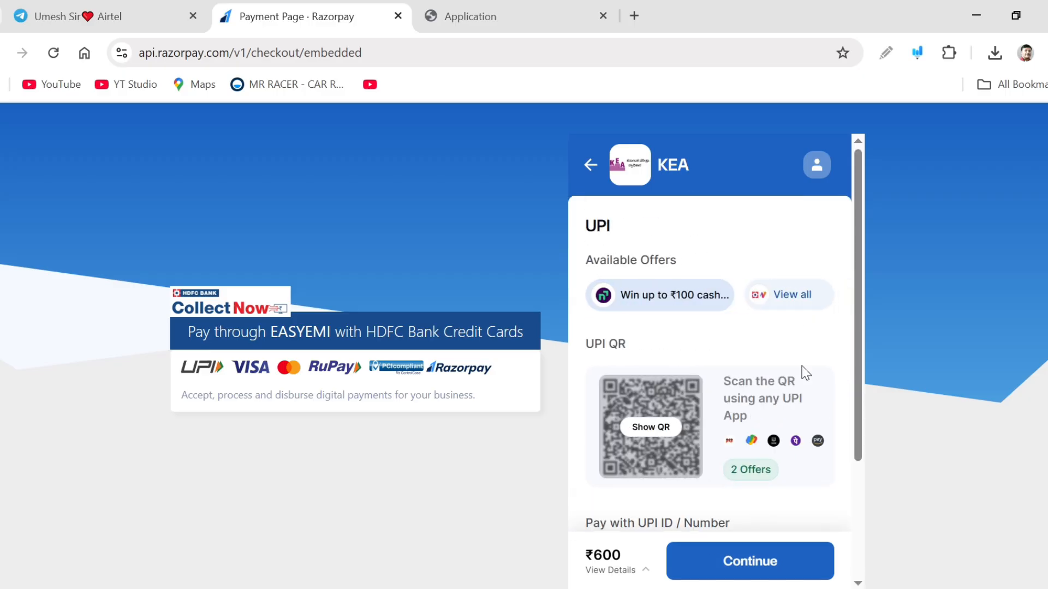
scroll(801, 366, "down", 4)
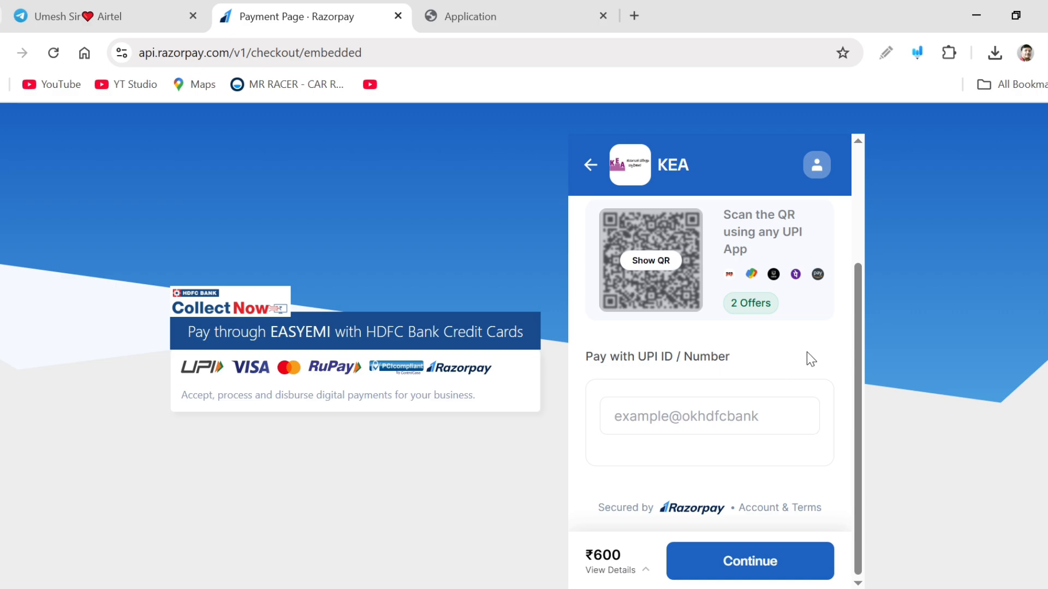
left_click_drag(861, 396, 854, 269)
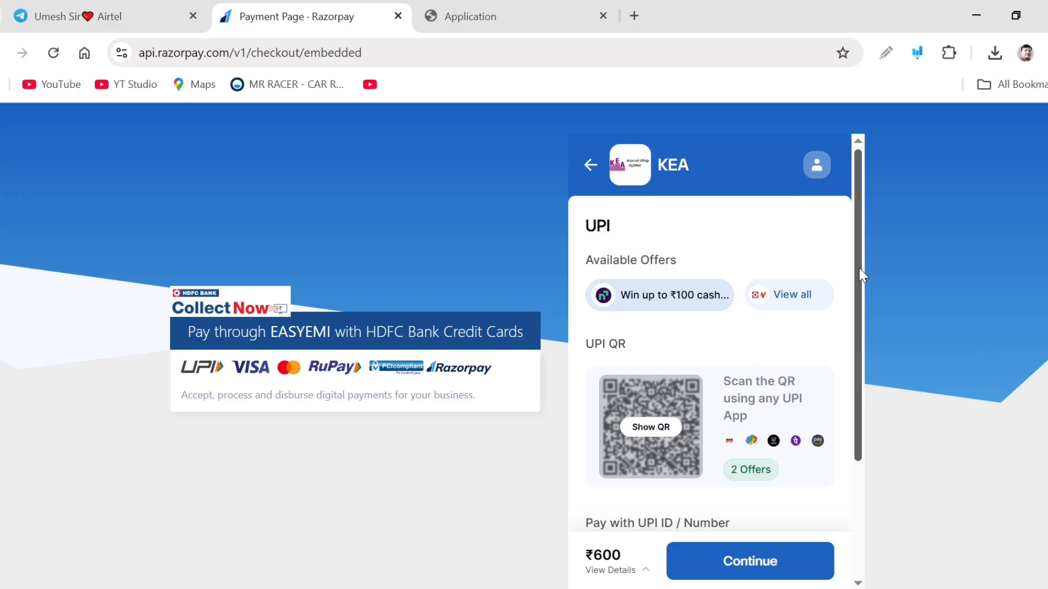